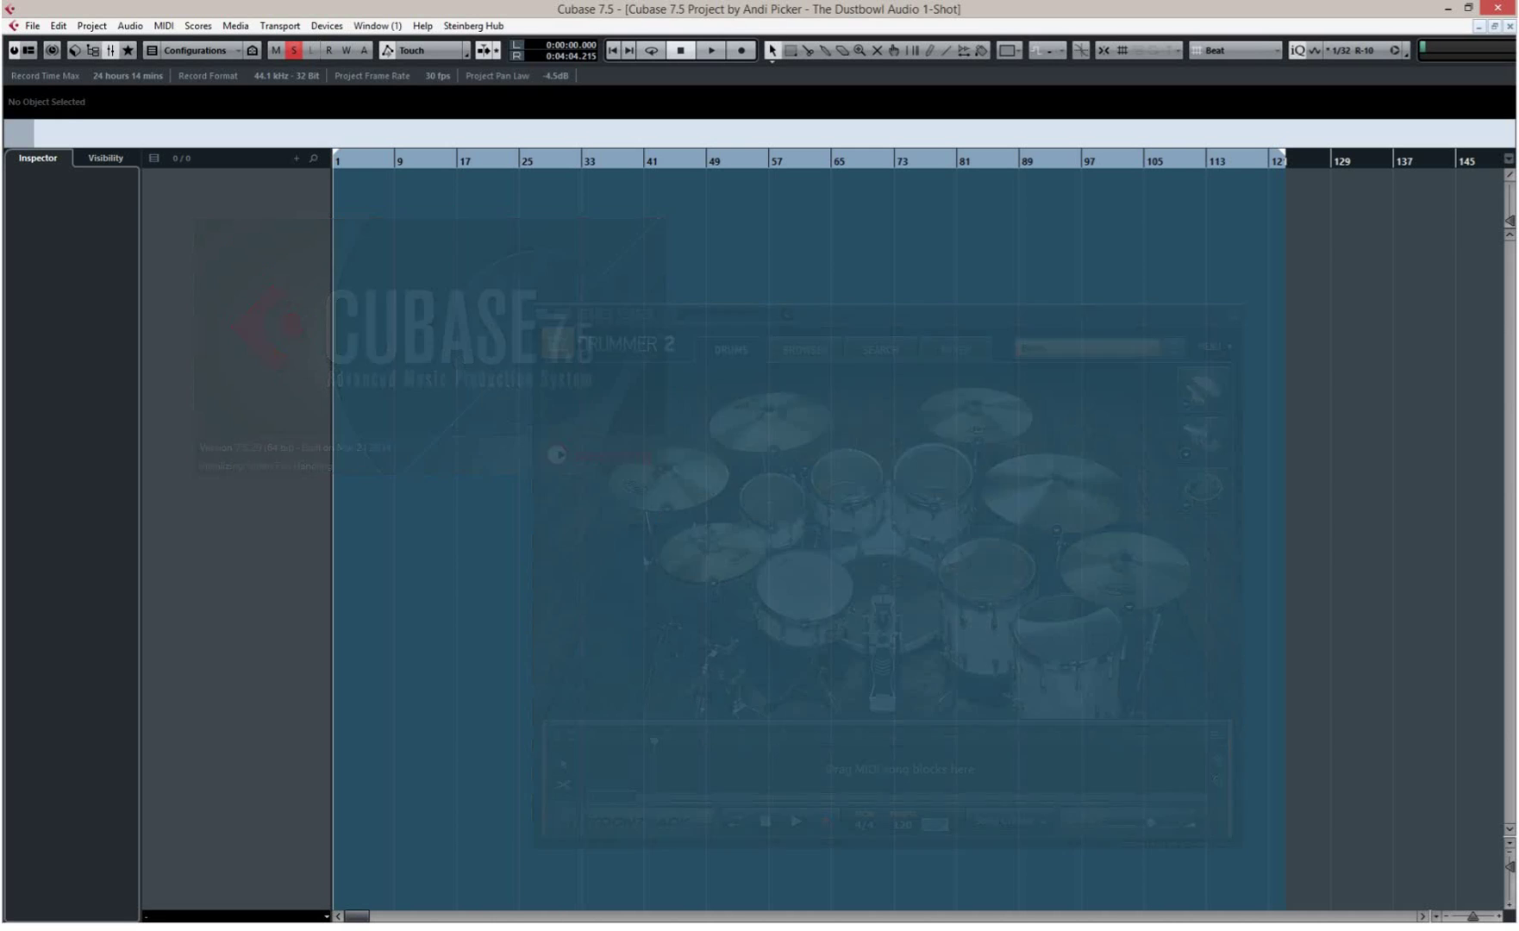
- Add one instrument track that uses EZdrummer as its VST instrument
right_click(233, 337)
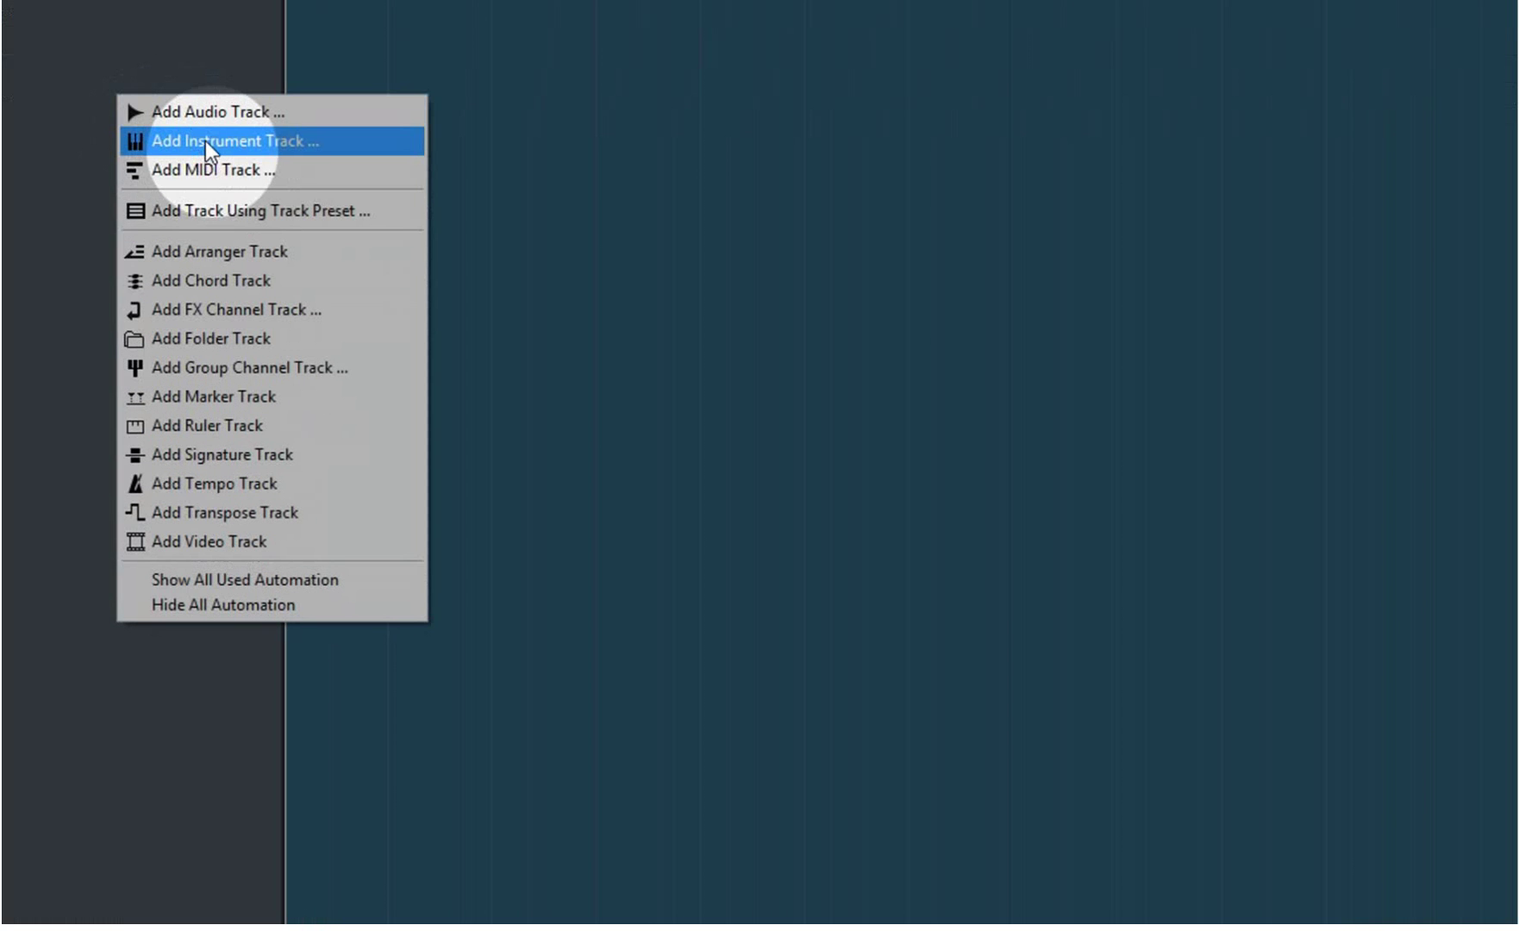
click(205, 139)
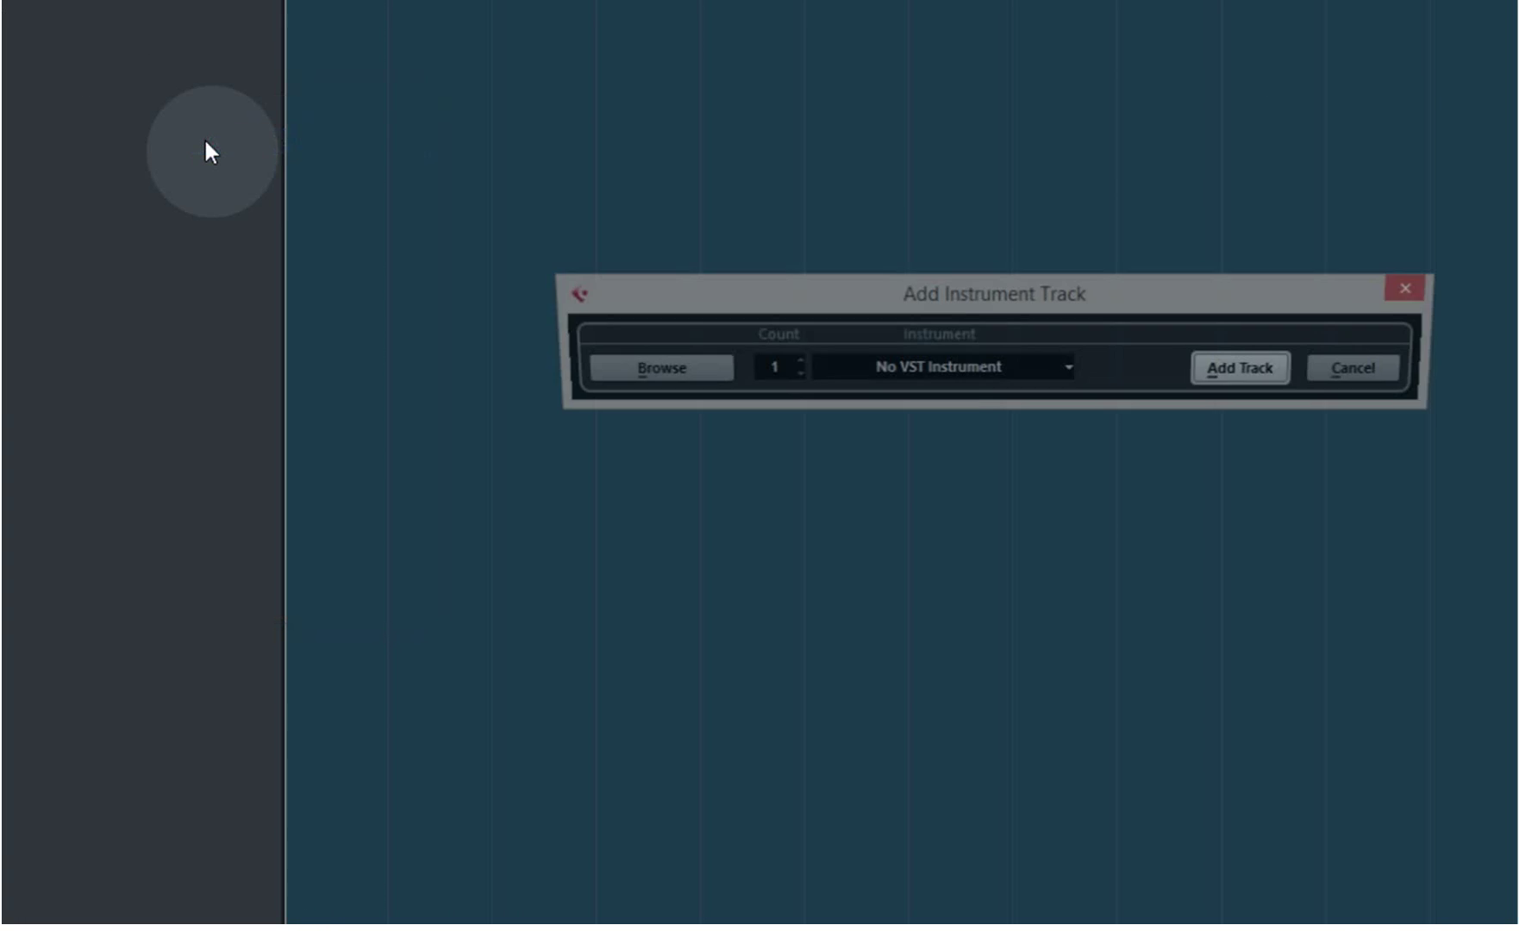
click(1019, 359)
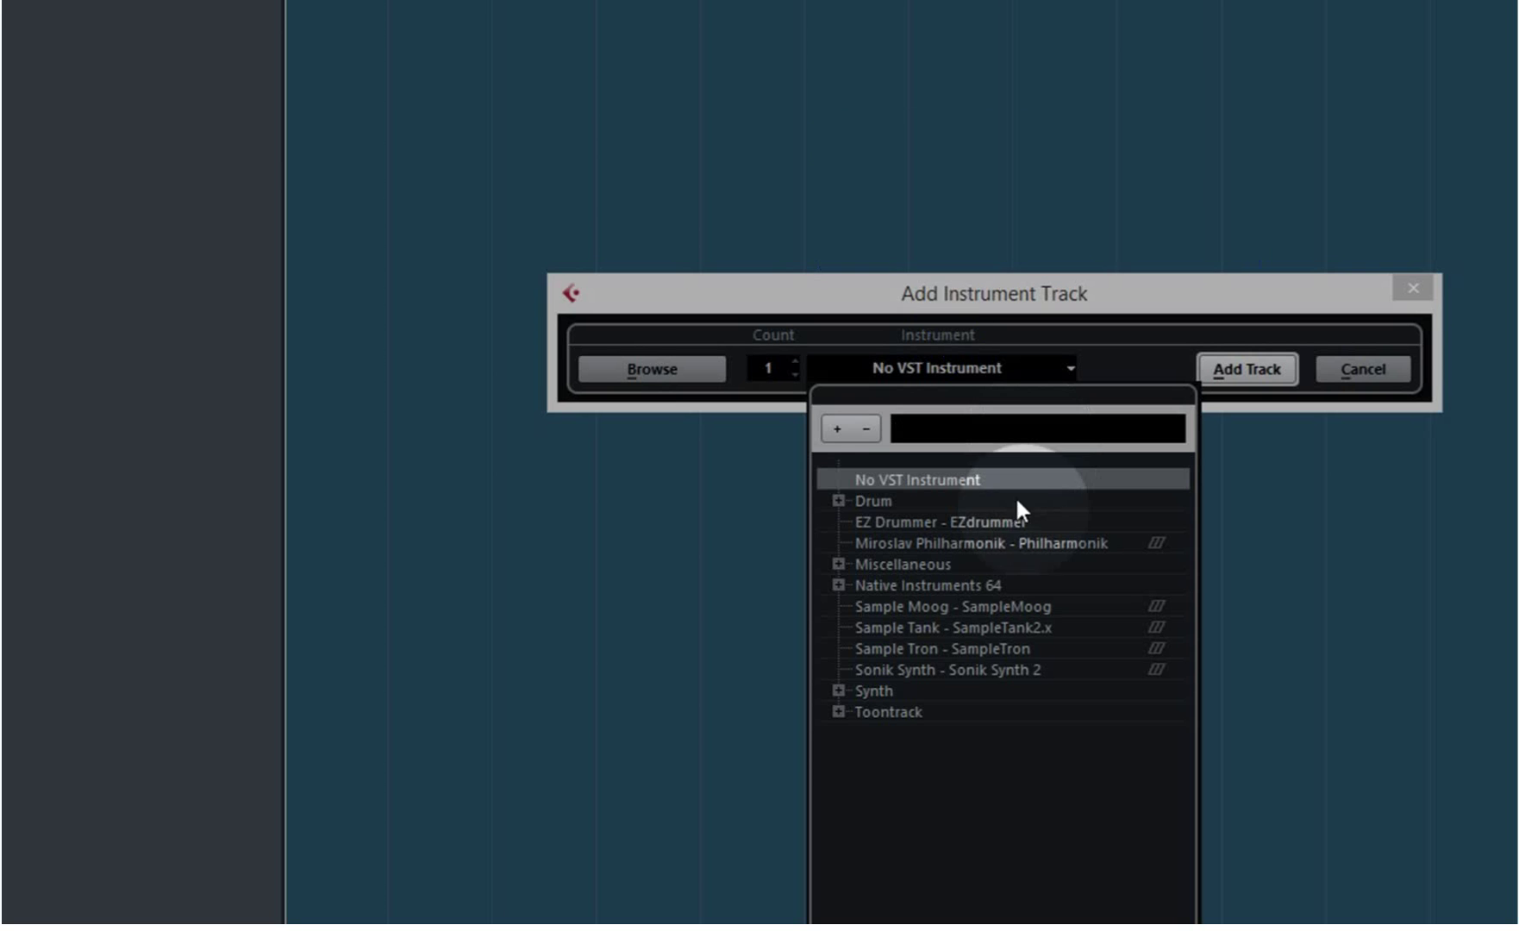
click(1007, 523)
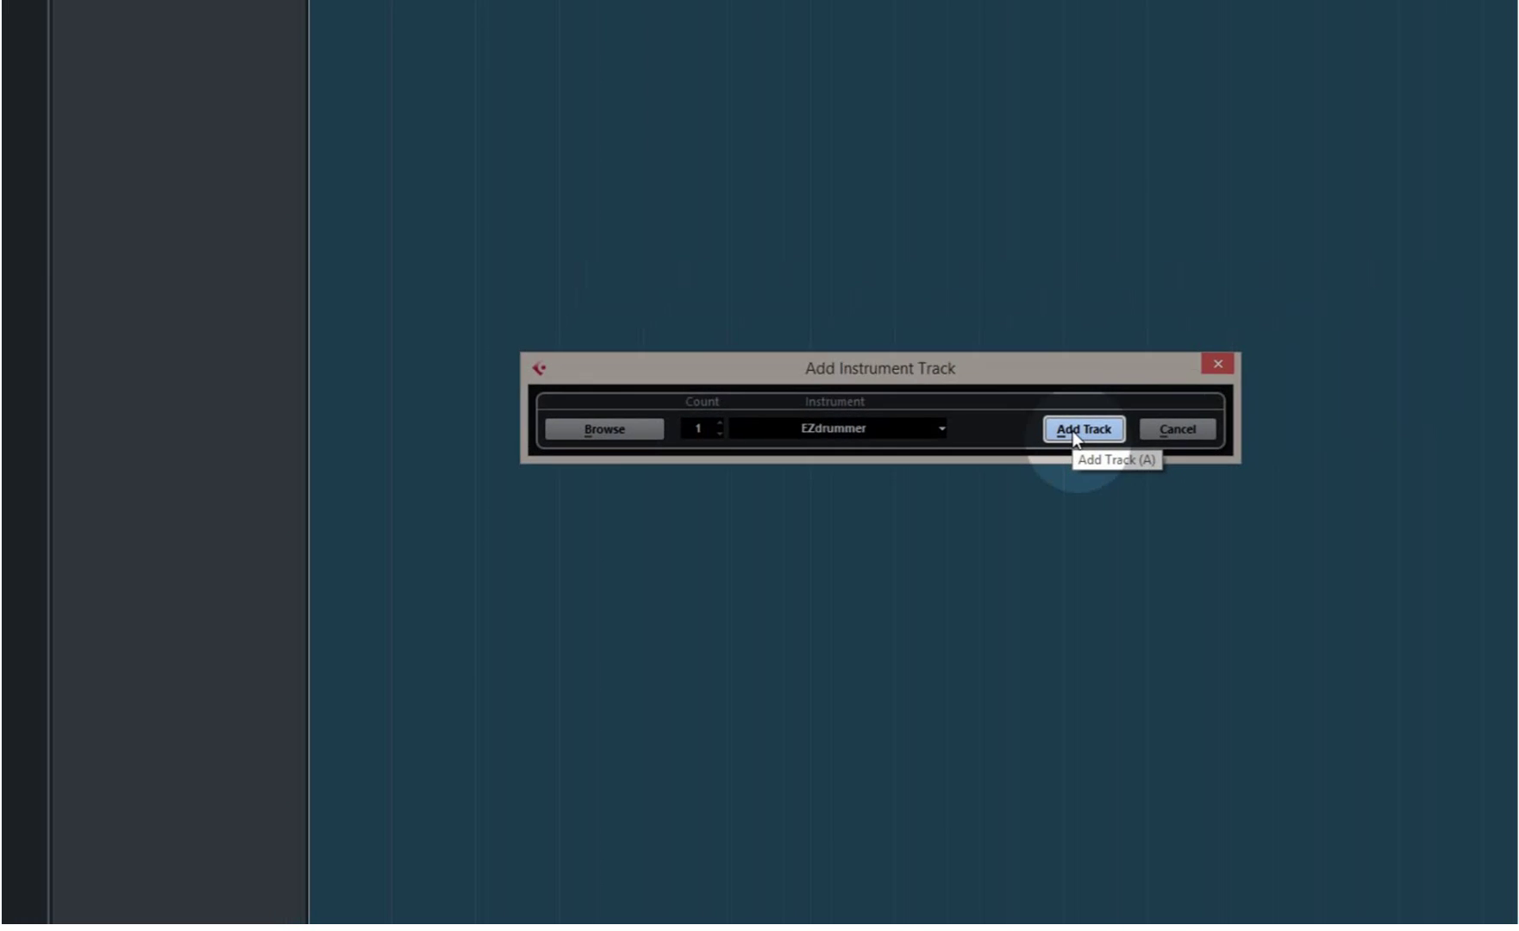
click(1078, 429)
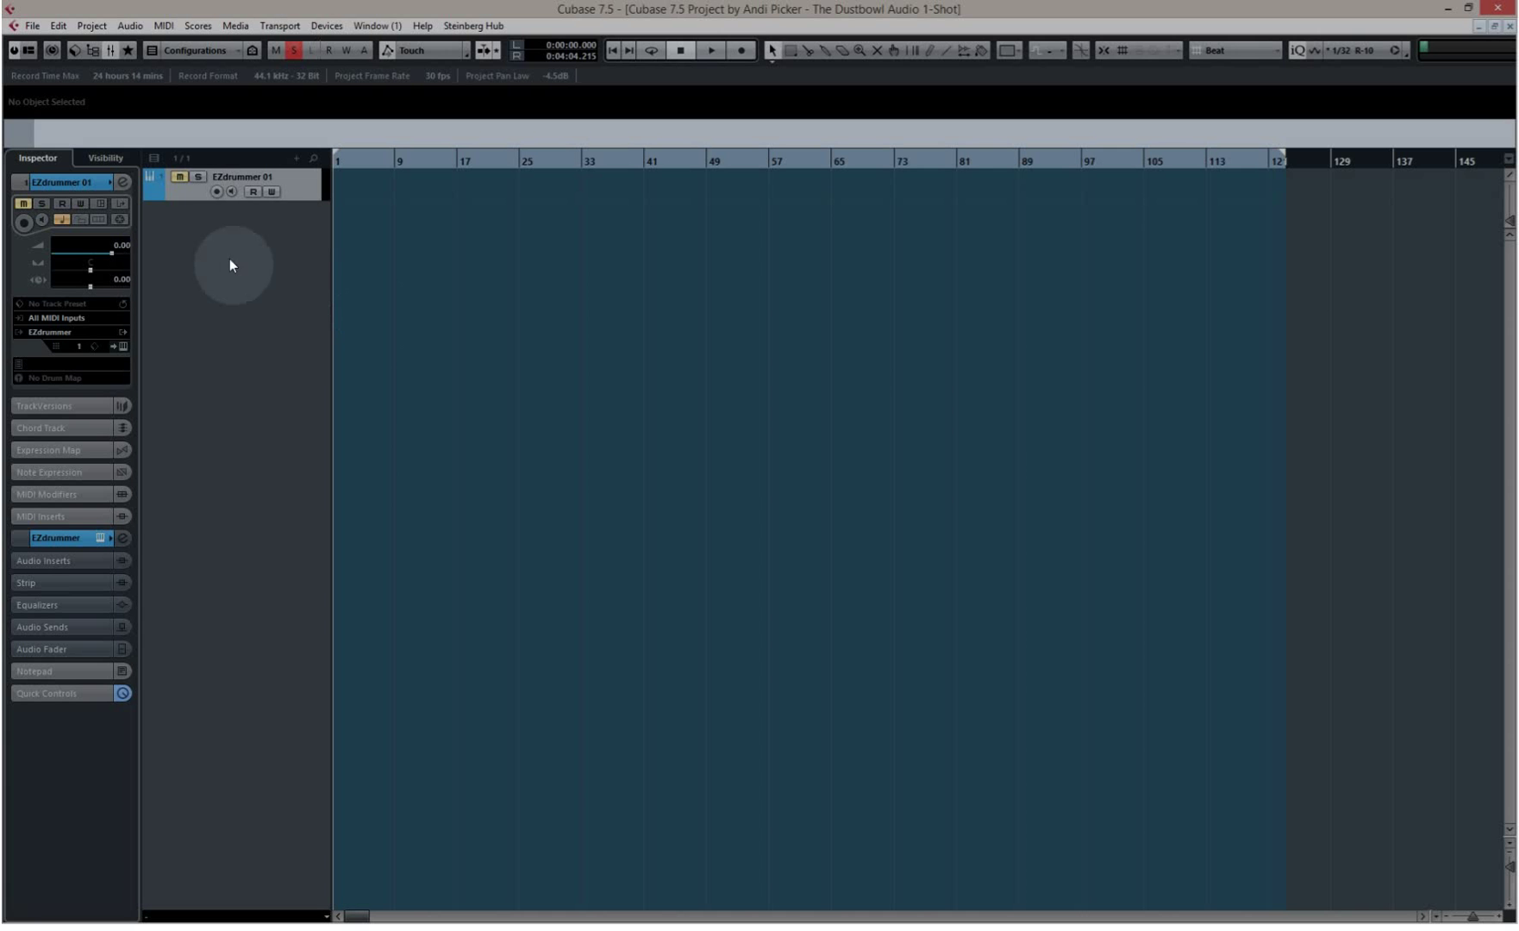
- Unmute the EZdrummer 01 track and open its instrument editor, placing the window over the arrangement area
click(177, 176)
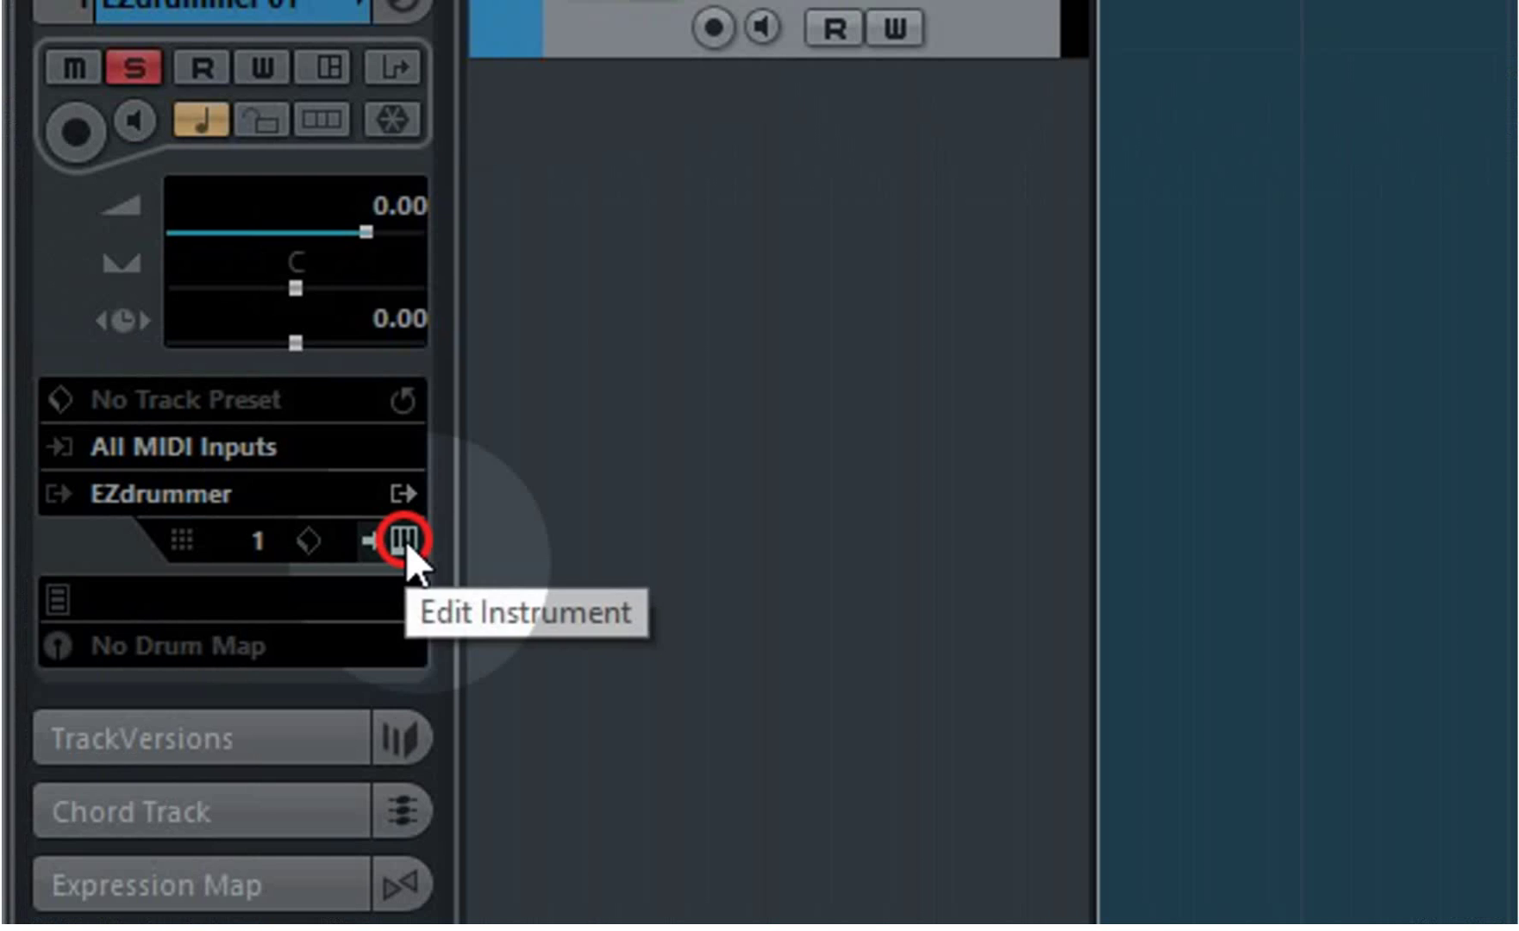
click(404, 540)
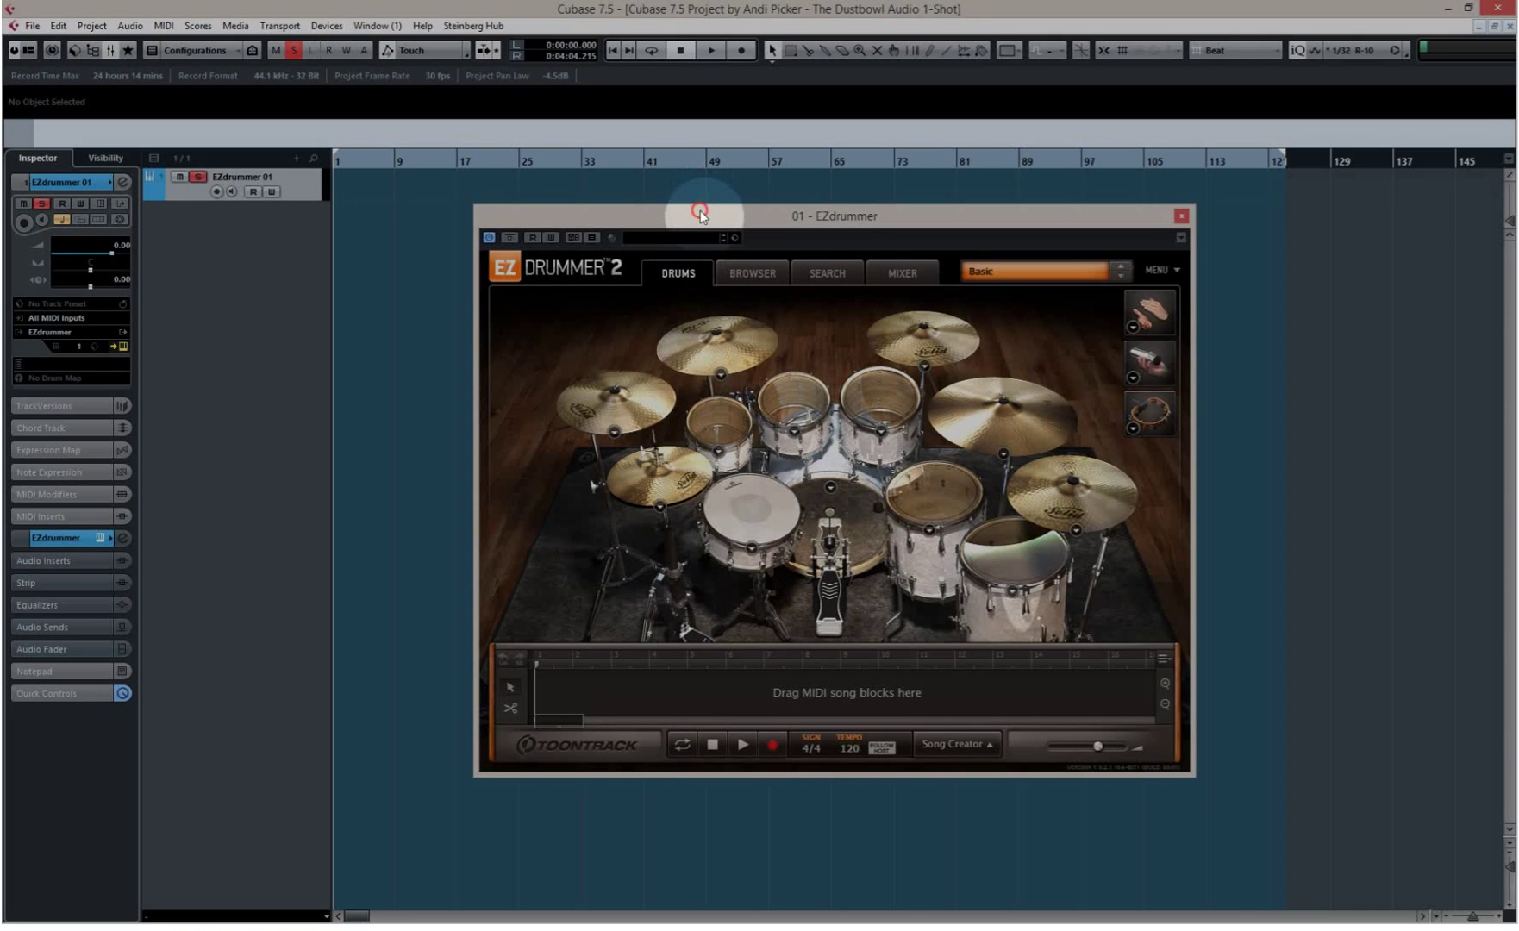
drag(700, 211, 620, 200)
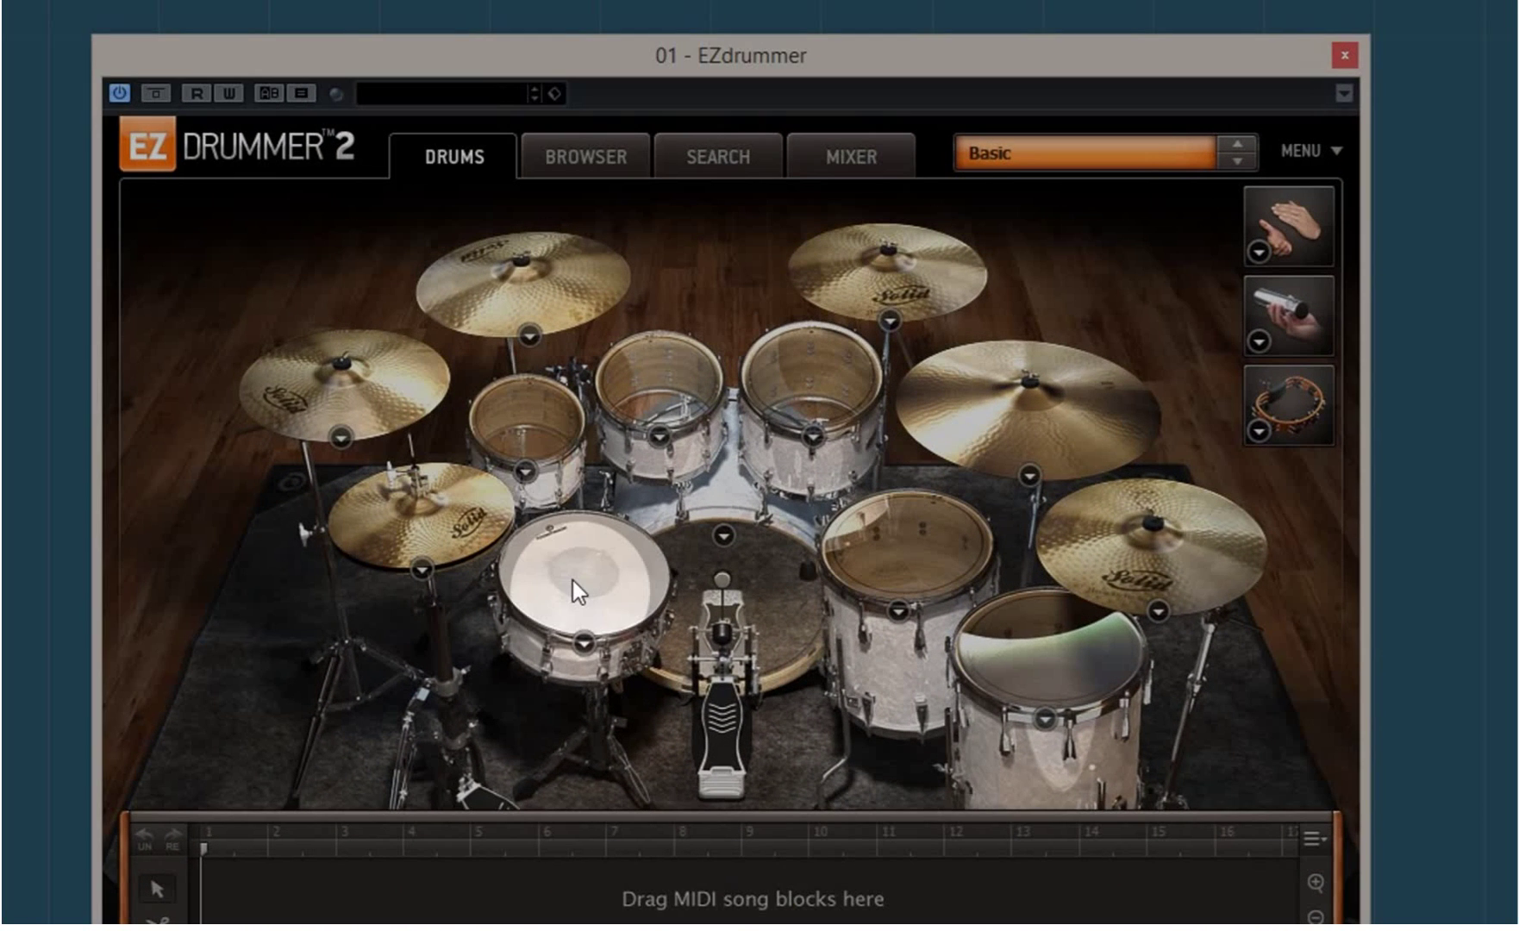
- Audition the snare, the kick and the two floor toms on the drum kit
click(572, 579)
click(770, 606)
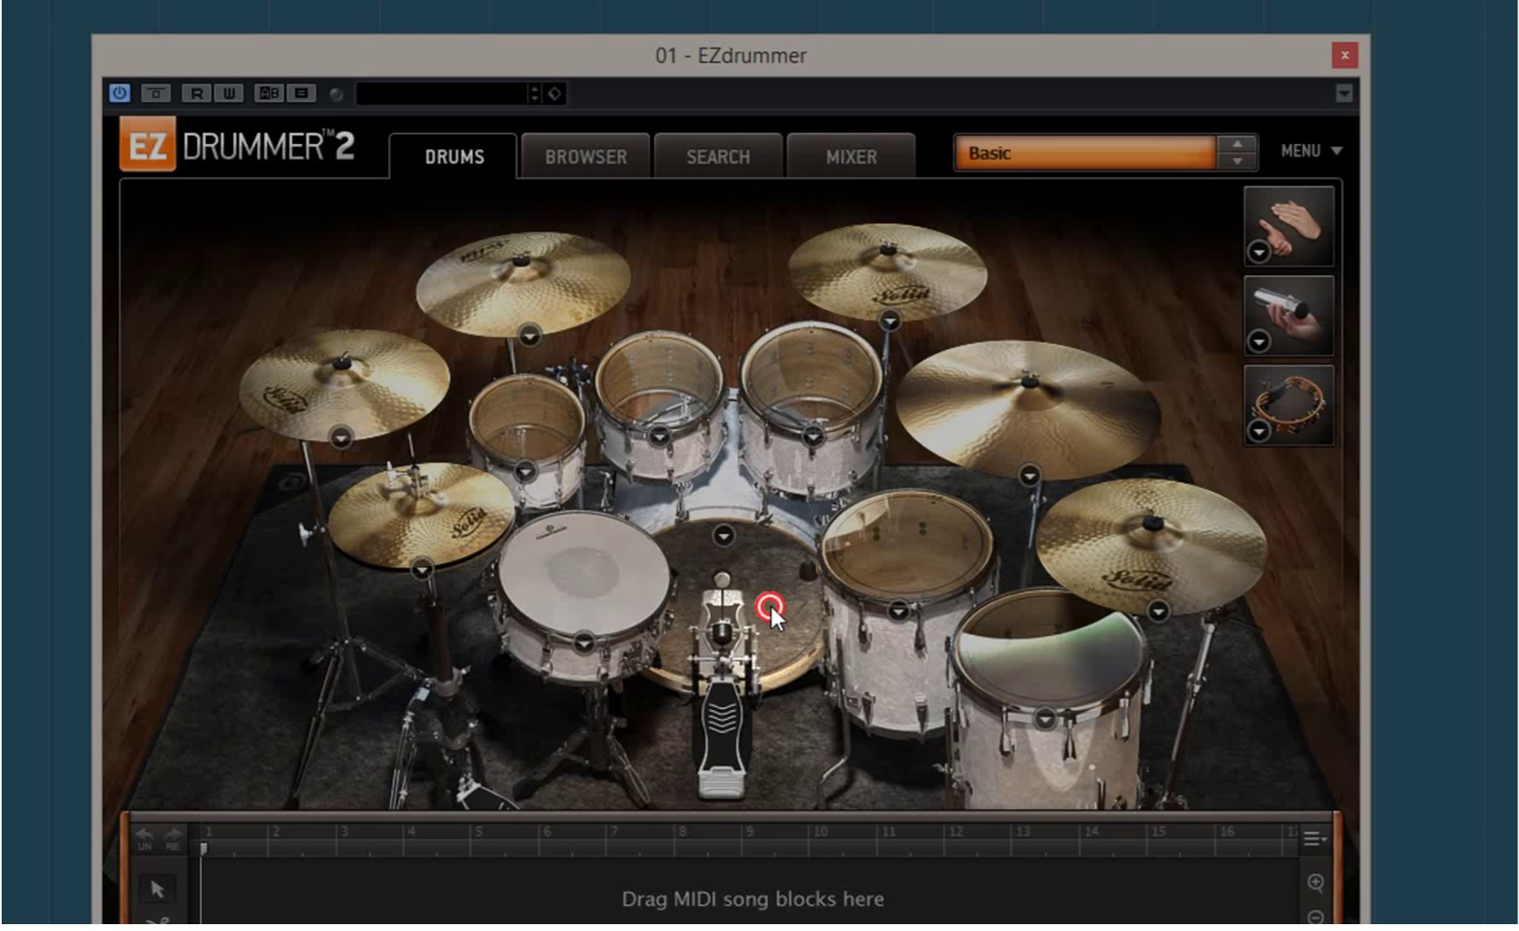
click(908, 575)
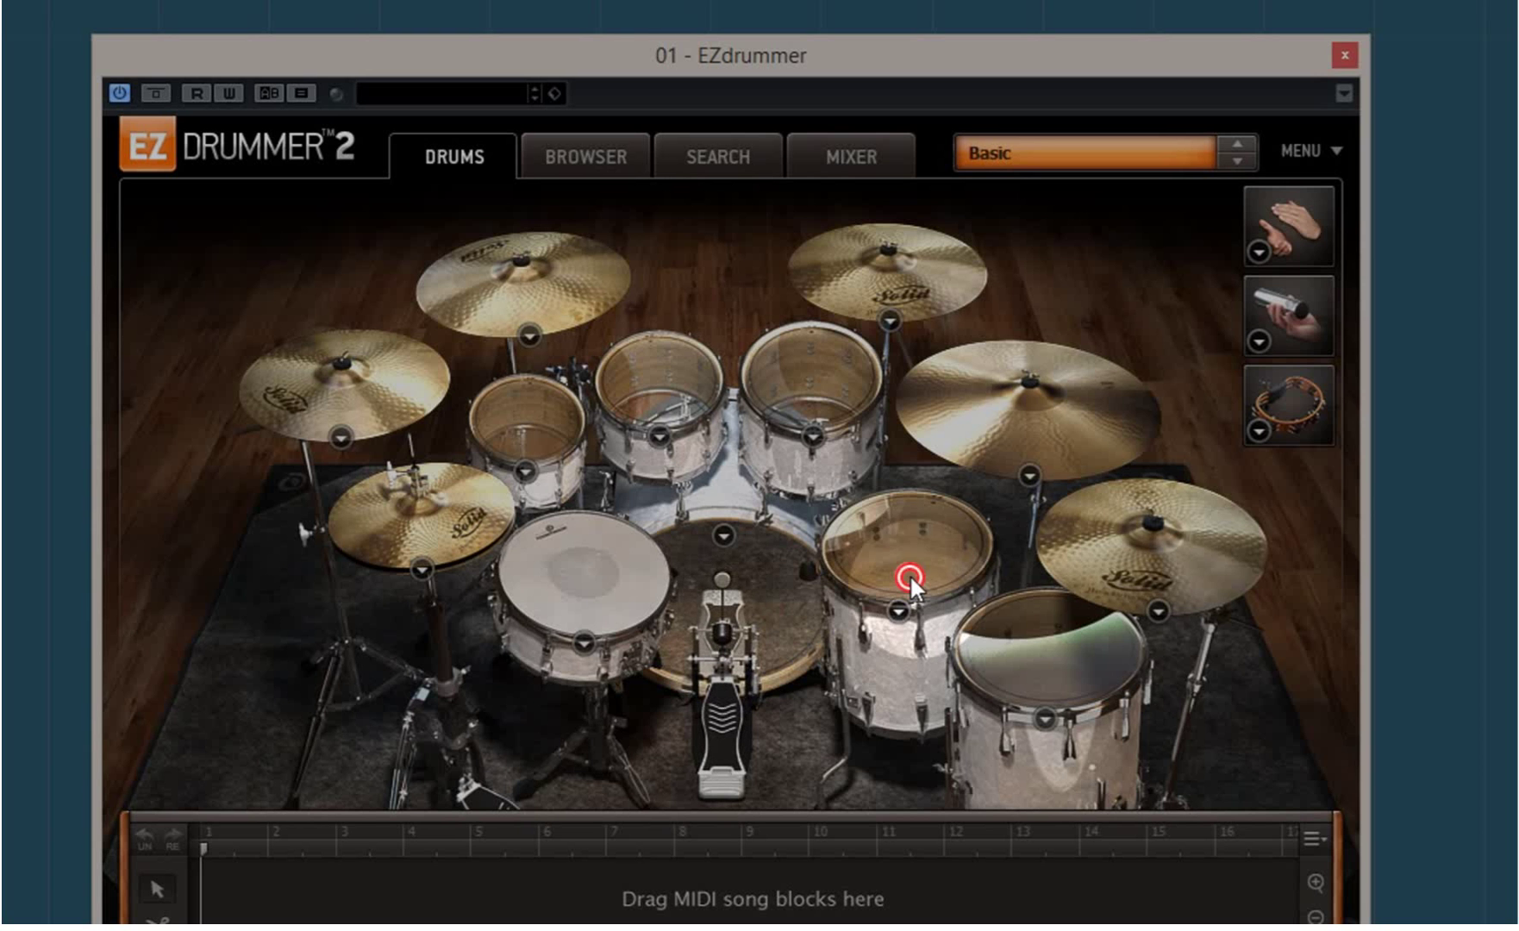
click(1054, 630)
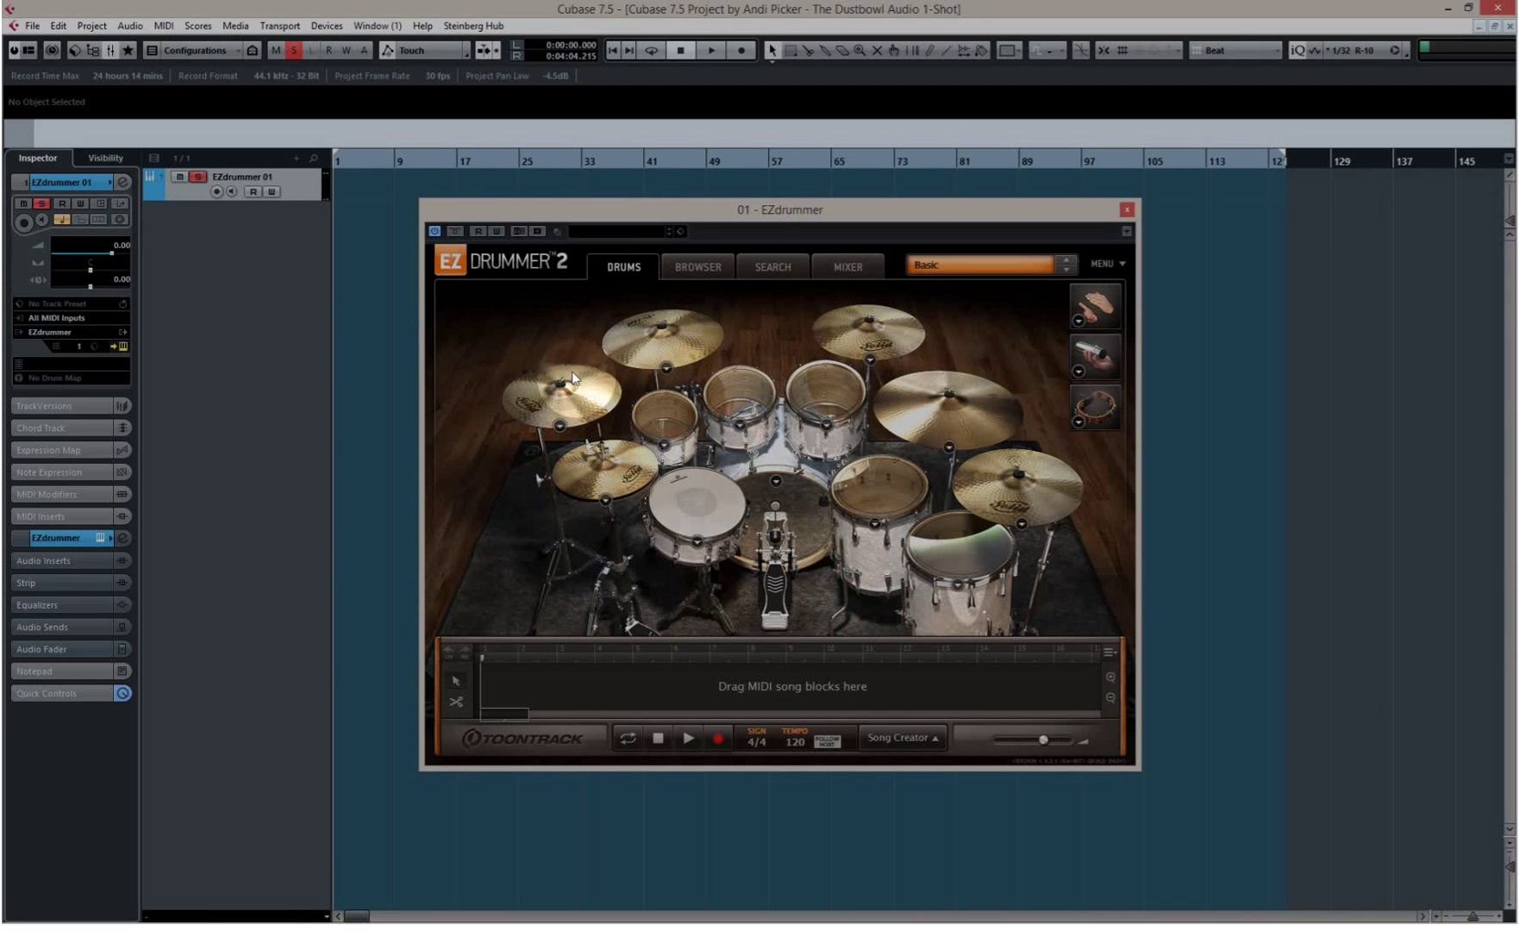
- Open the MixConsole and play the snare, kick and floor tom to check which channels receive signal
click(113, 49)
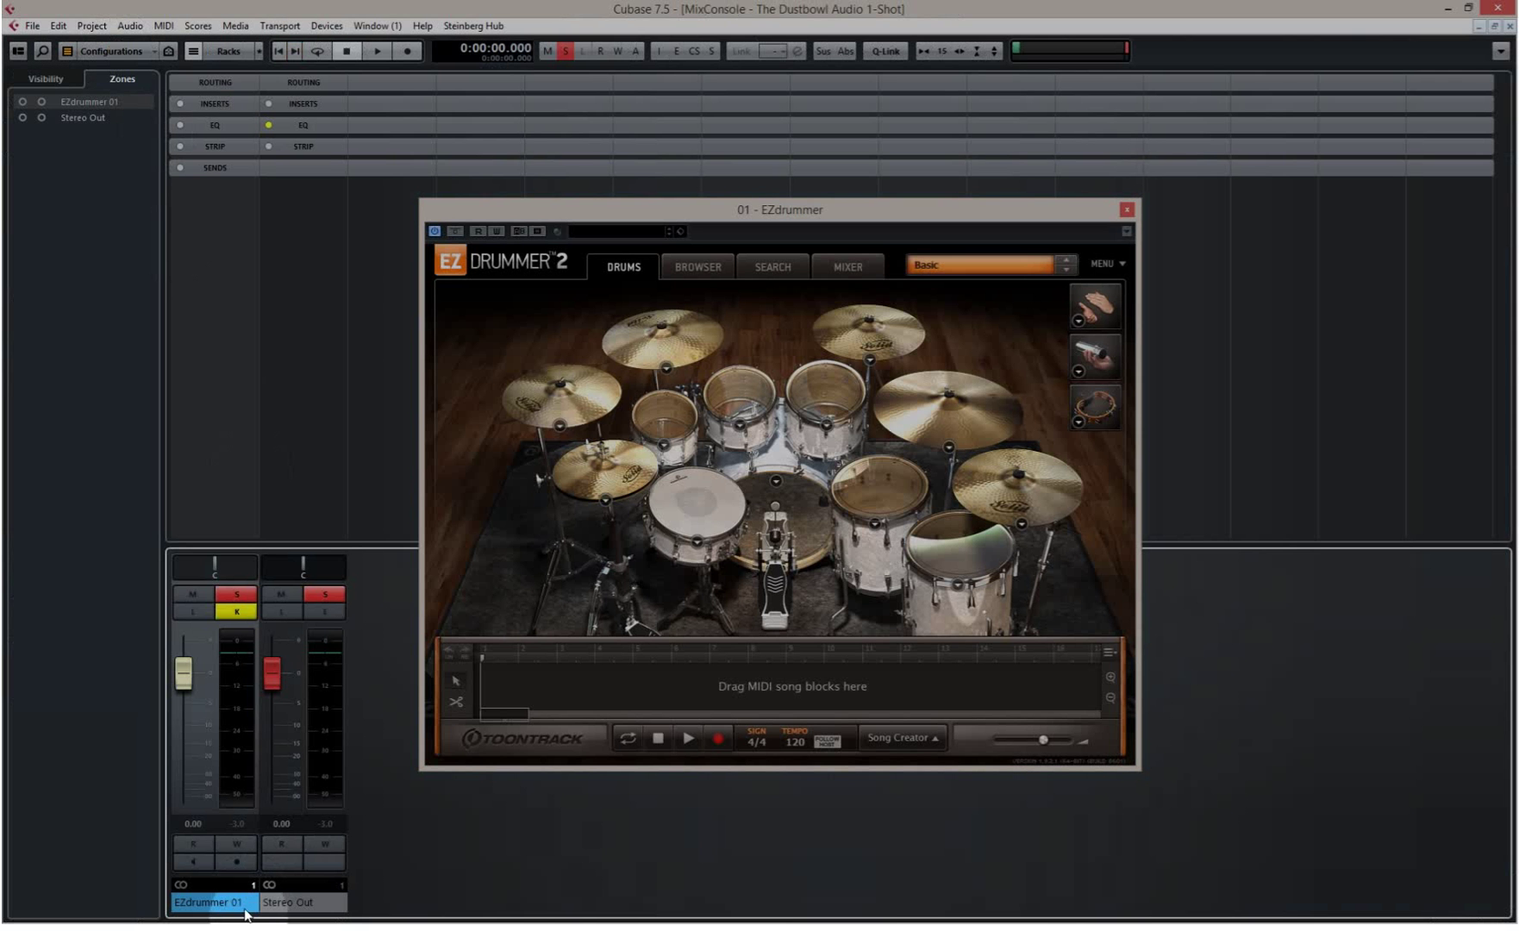
click(697, 509)
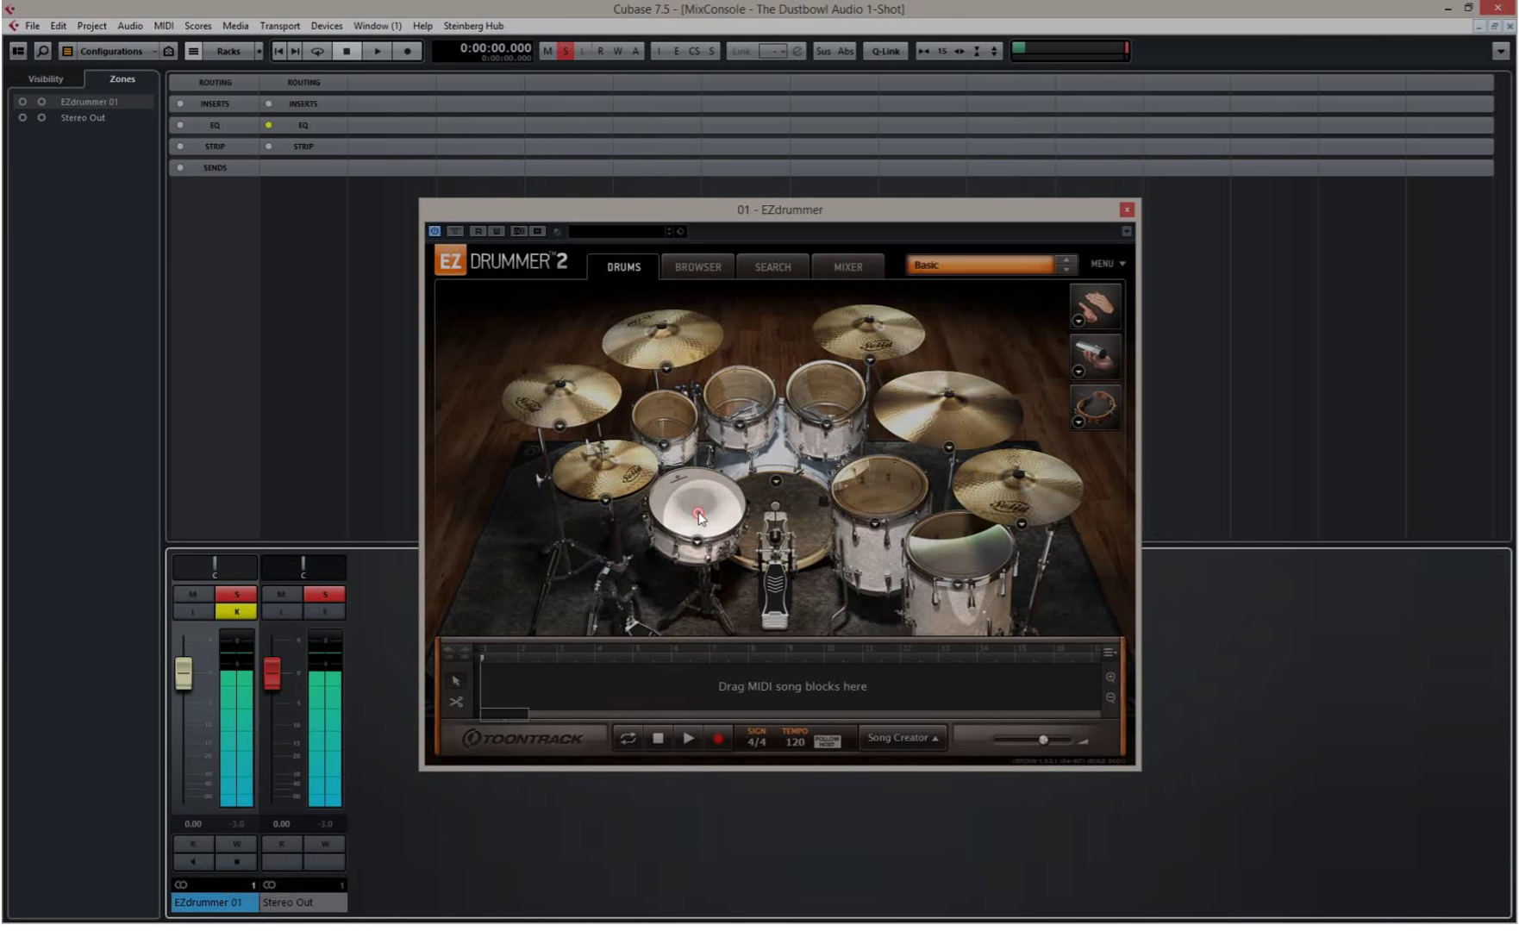
click(808, 500)
click(899, 490)
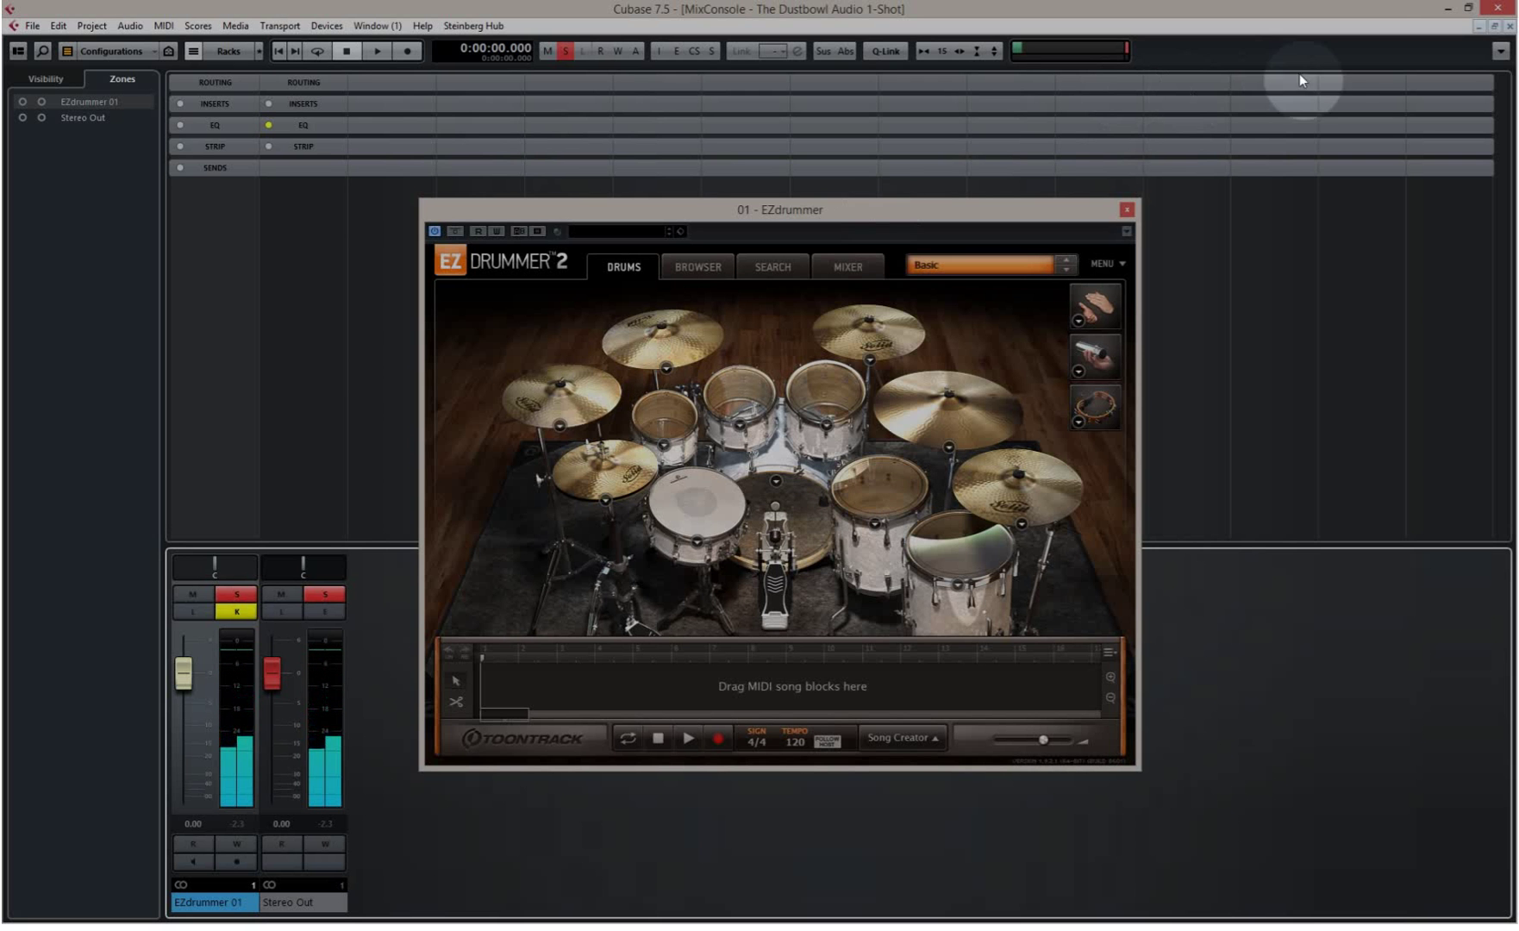
- Close the MixConsole and show the mixer page of EZdrummer
click(1509, 26)
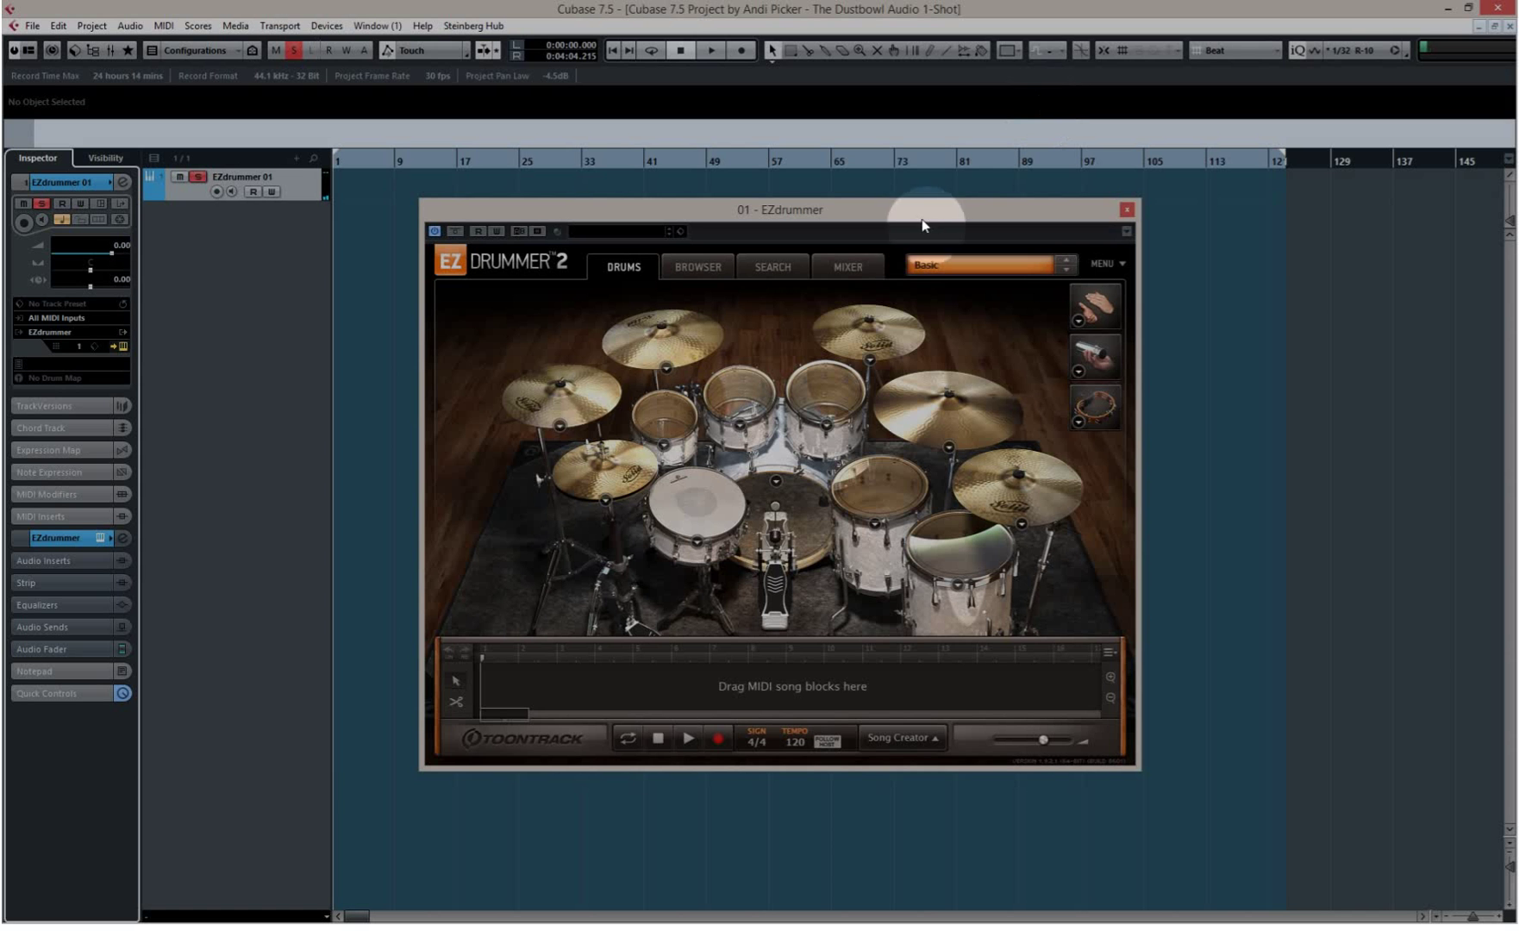
drag(885, 209, 944, 215)
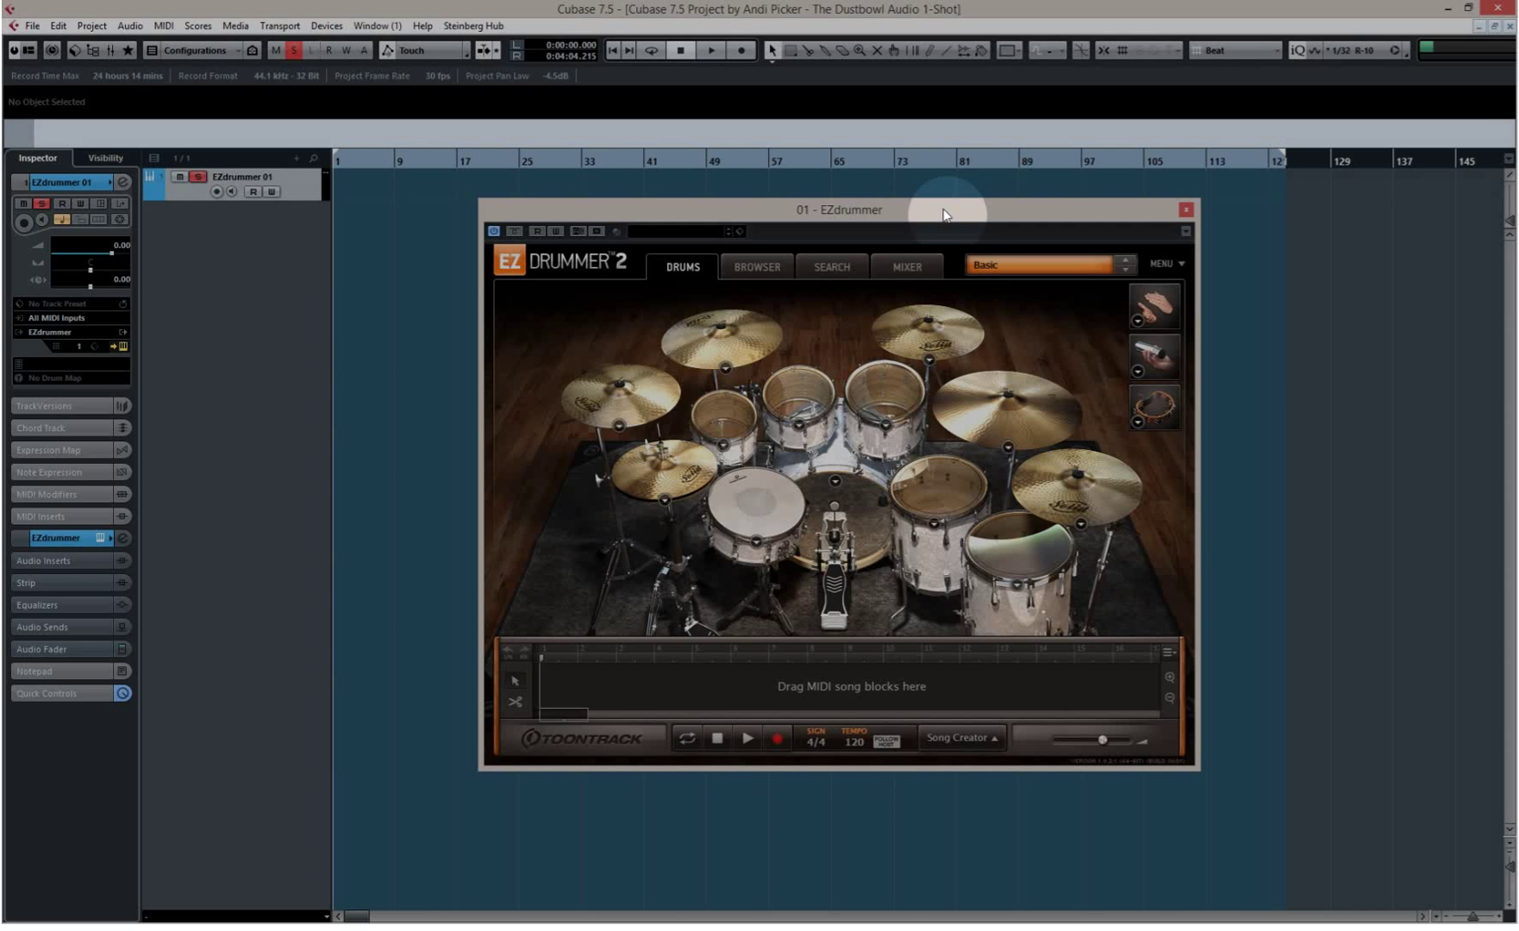
click(916, 266)
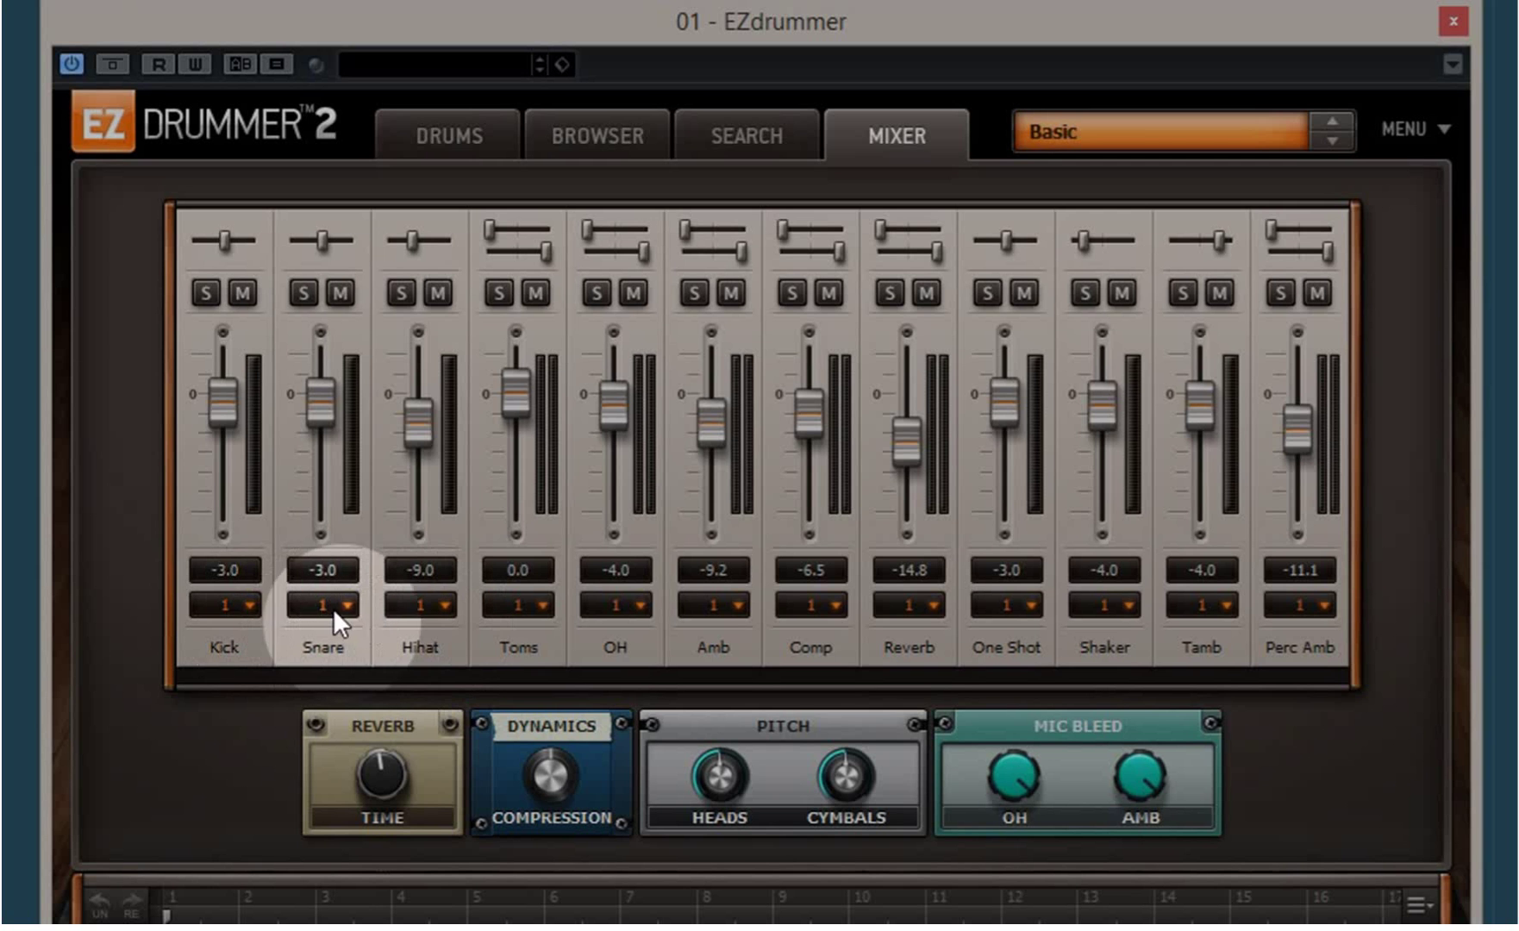
- Route the snare channel to Output 2 and the hi-hat channel to Output 3
click(247, 602)
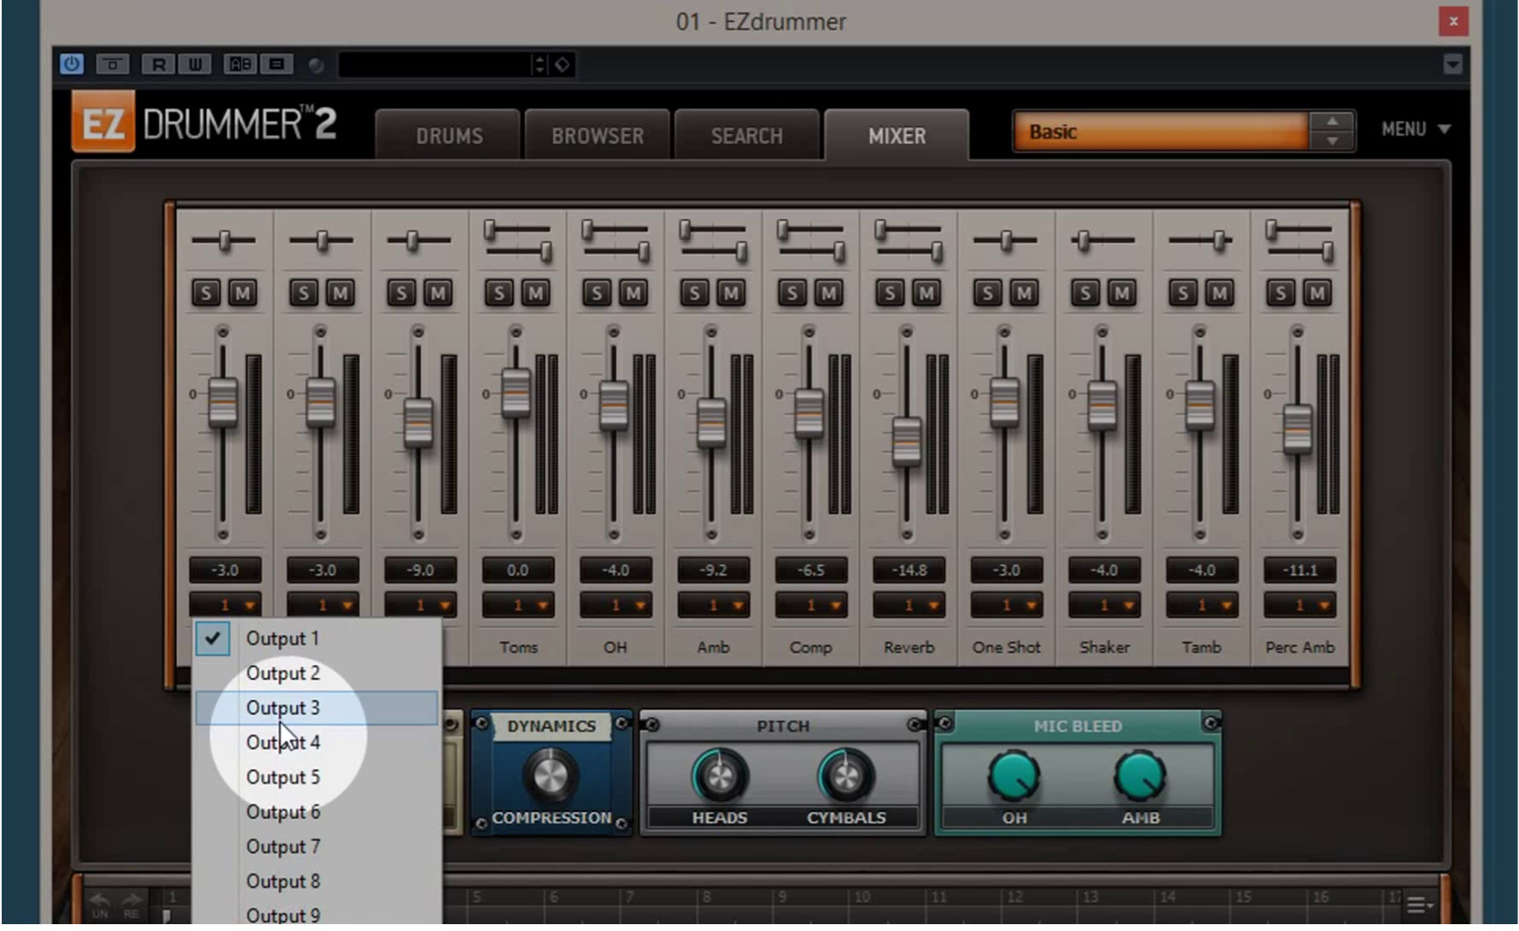
click(351, 597)
click(365, 670)
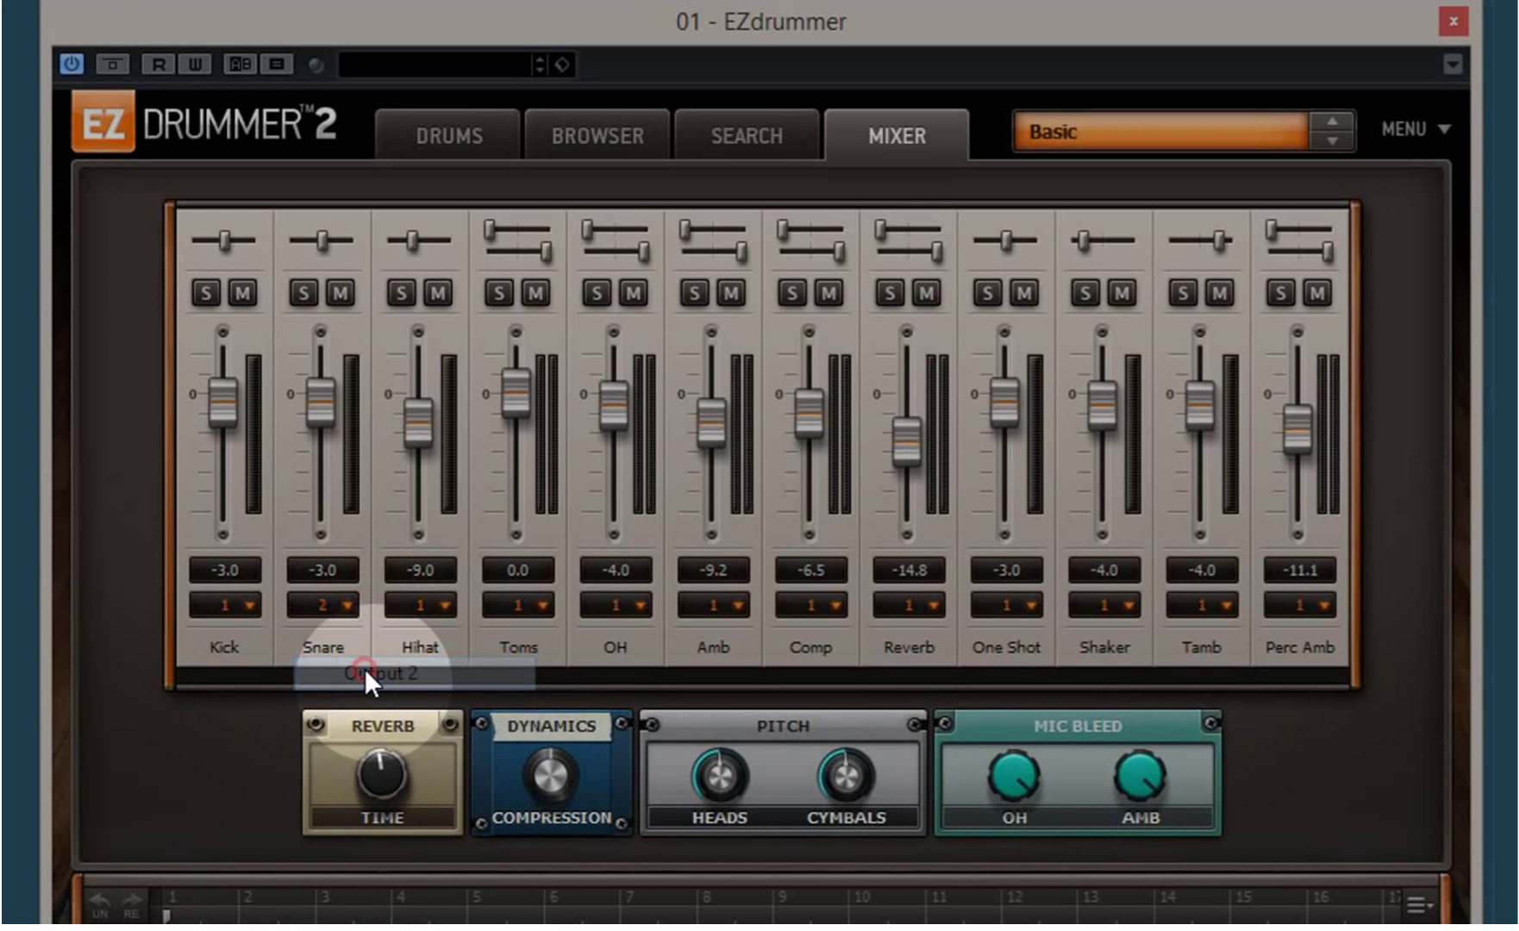
click(441, 604)
click(449, 708)
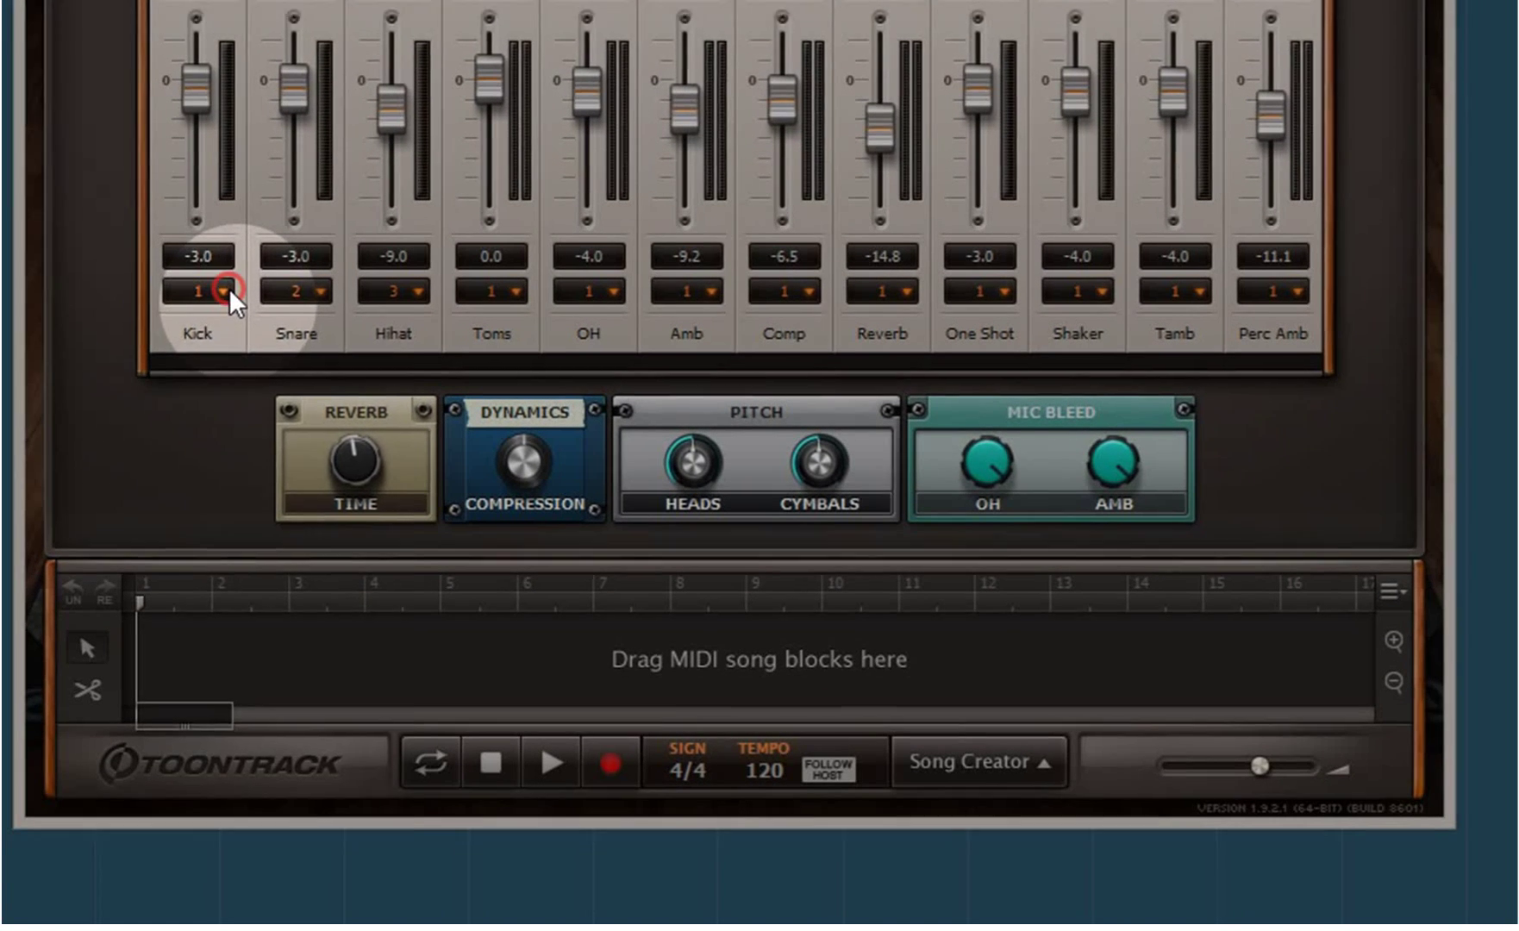
- Set EZdrummer's output routing to Multichannel and return to the drum kit view
click(249, 605)
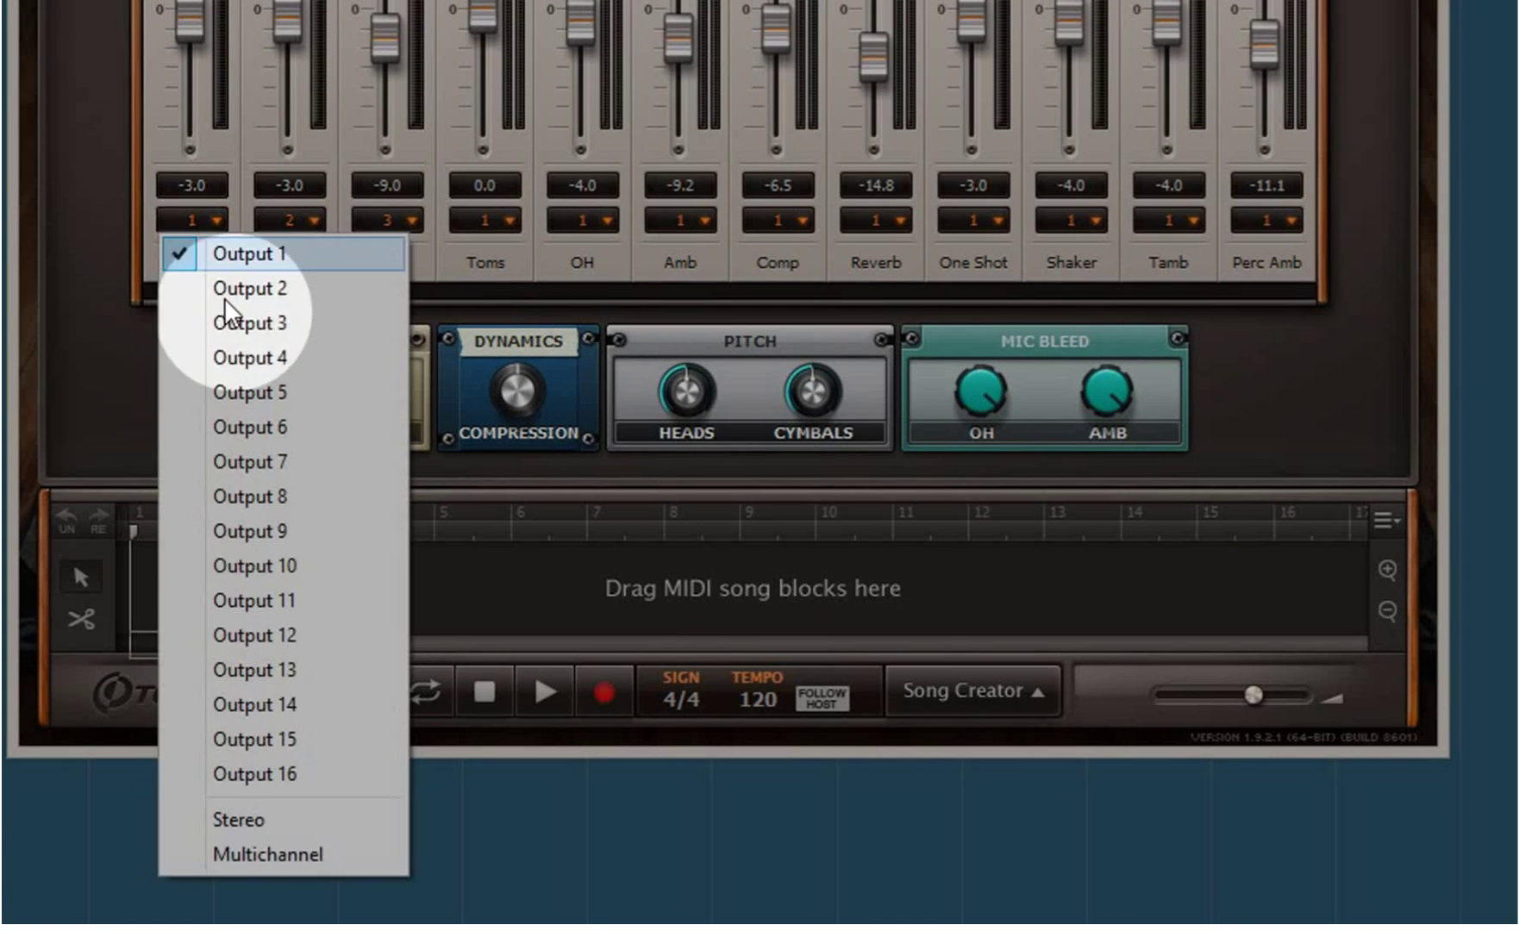
click(289, 848)
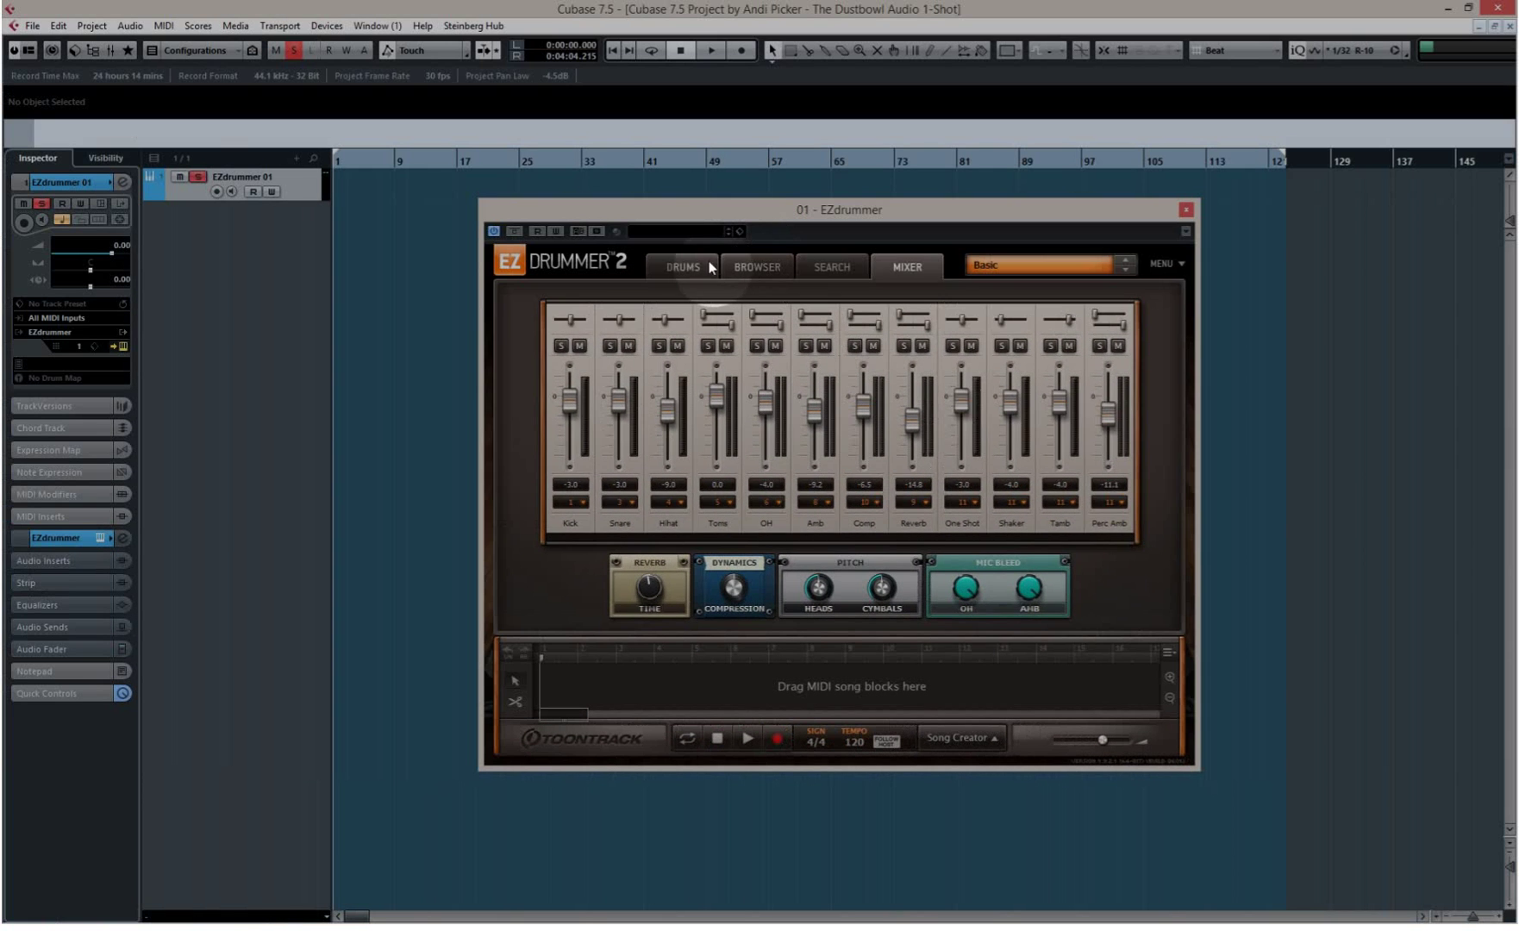
click(707, 267)
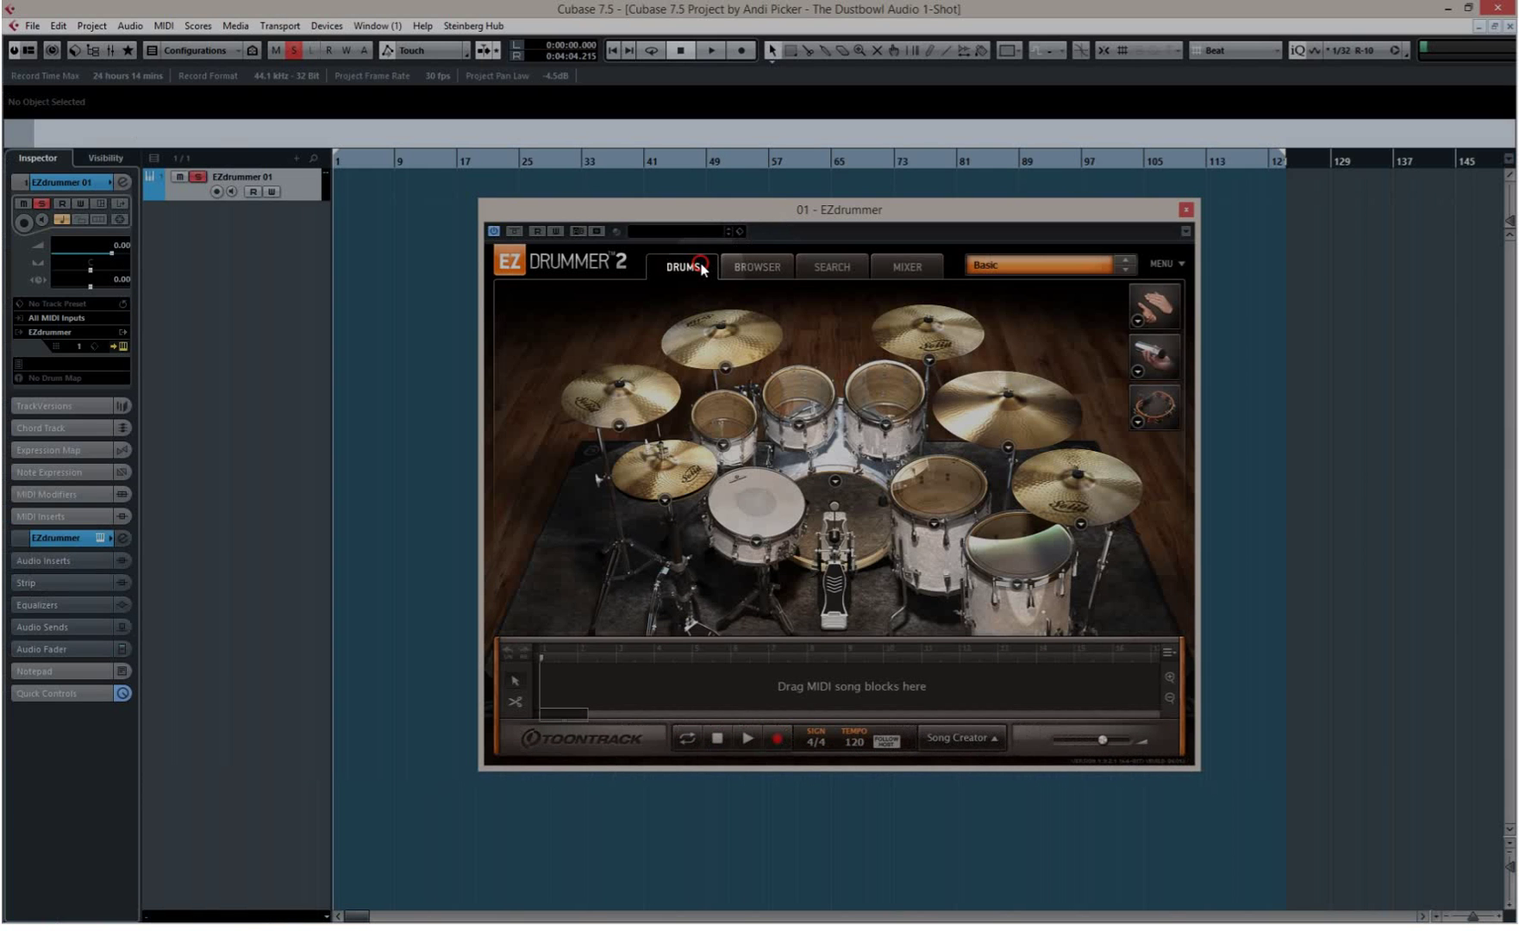
- Audition the kick, snare and several toms with the multichannel routing active
click(852, 513)
click(772, 495)
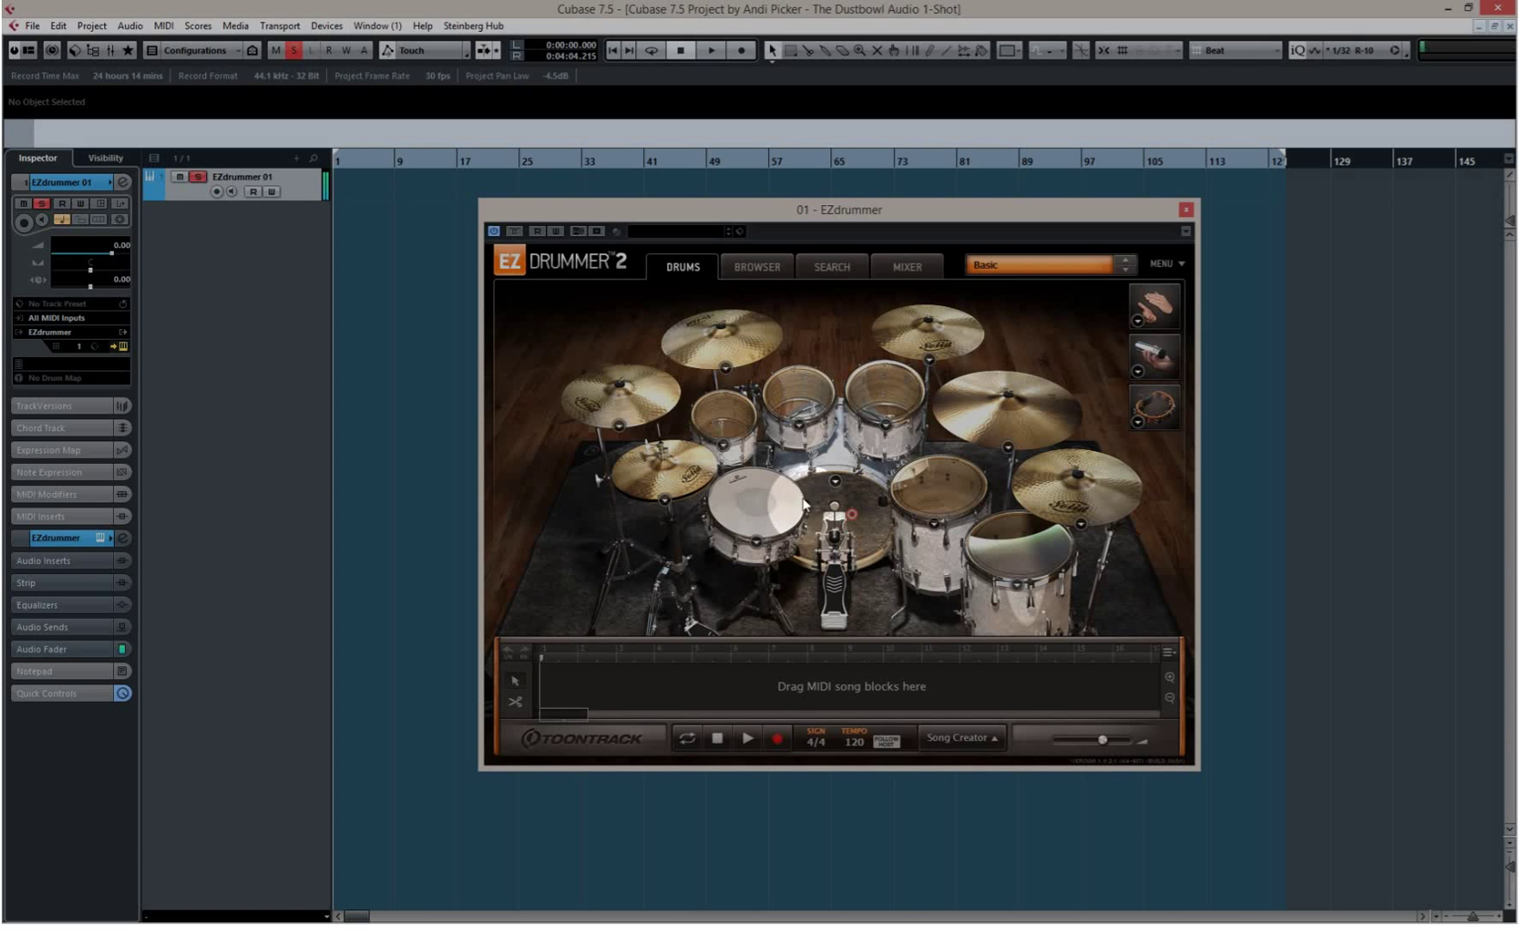
click(926, 489)
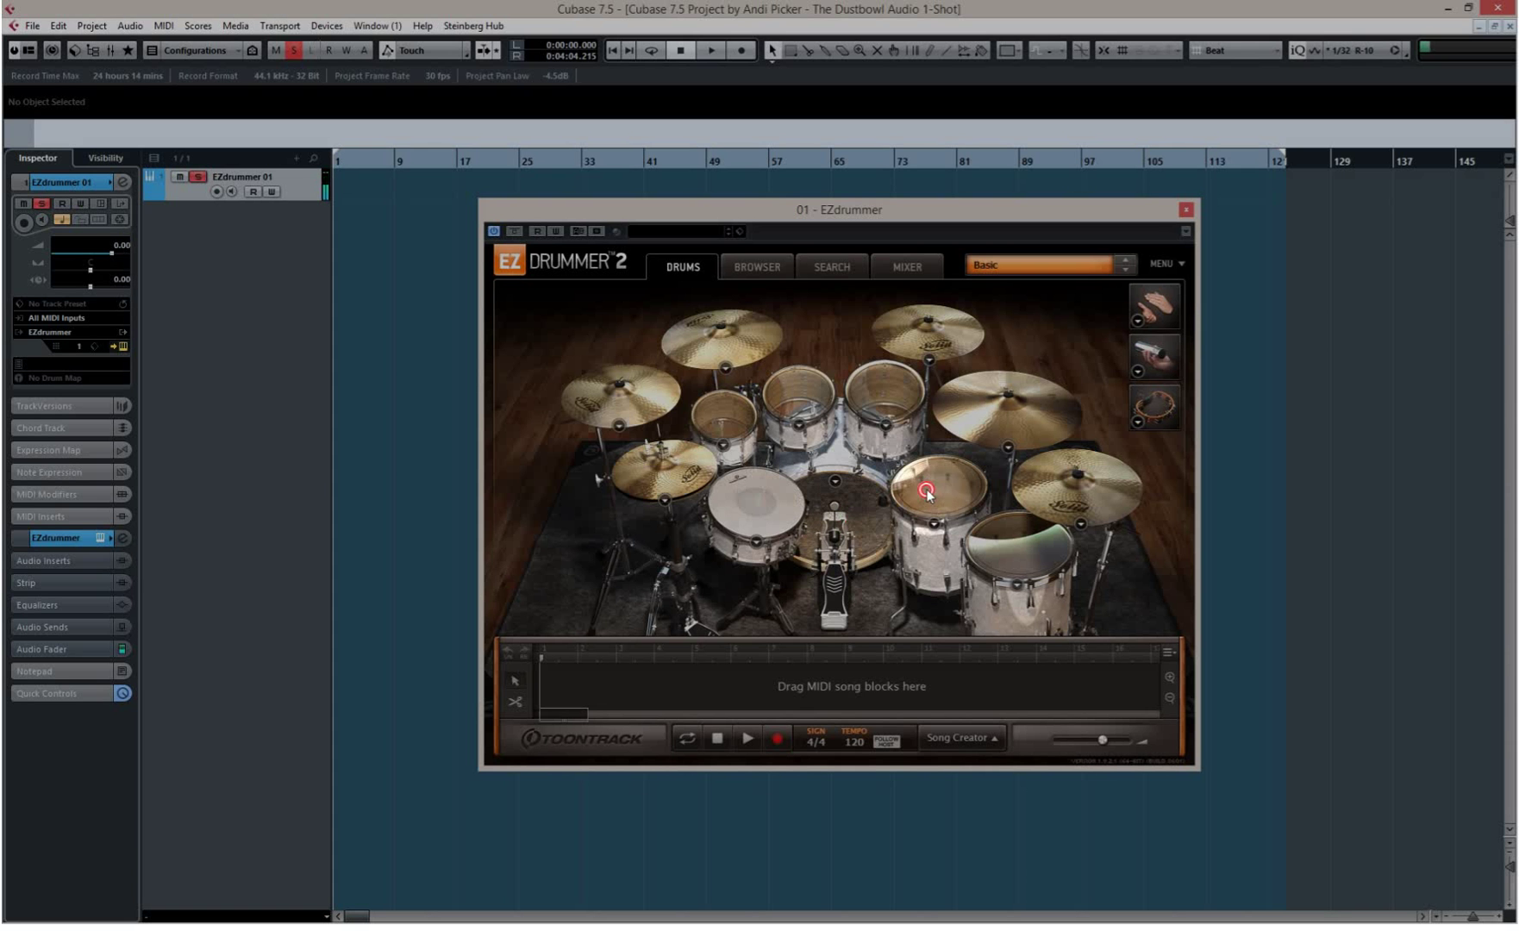
click(895, 384)
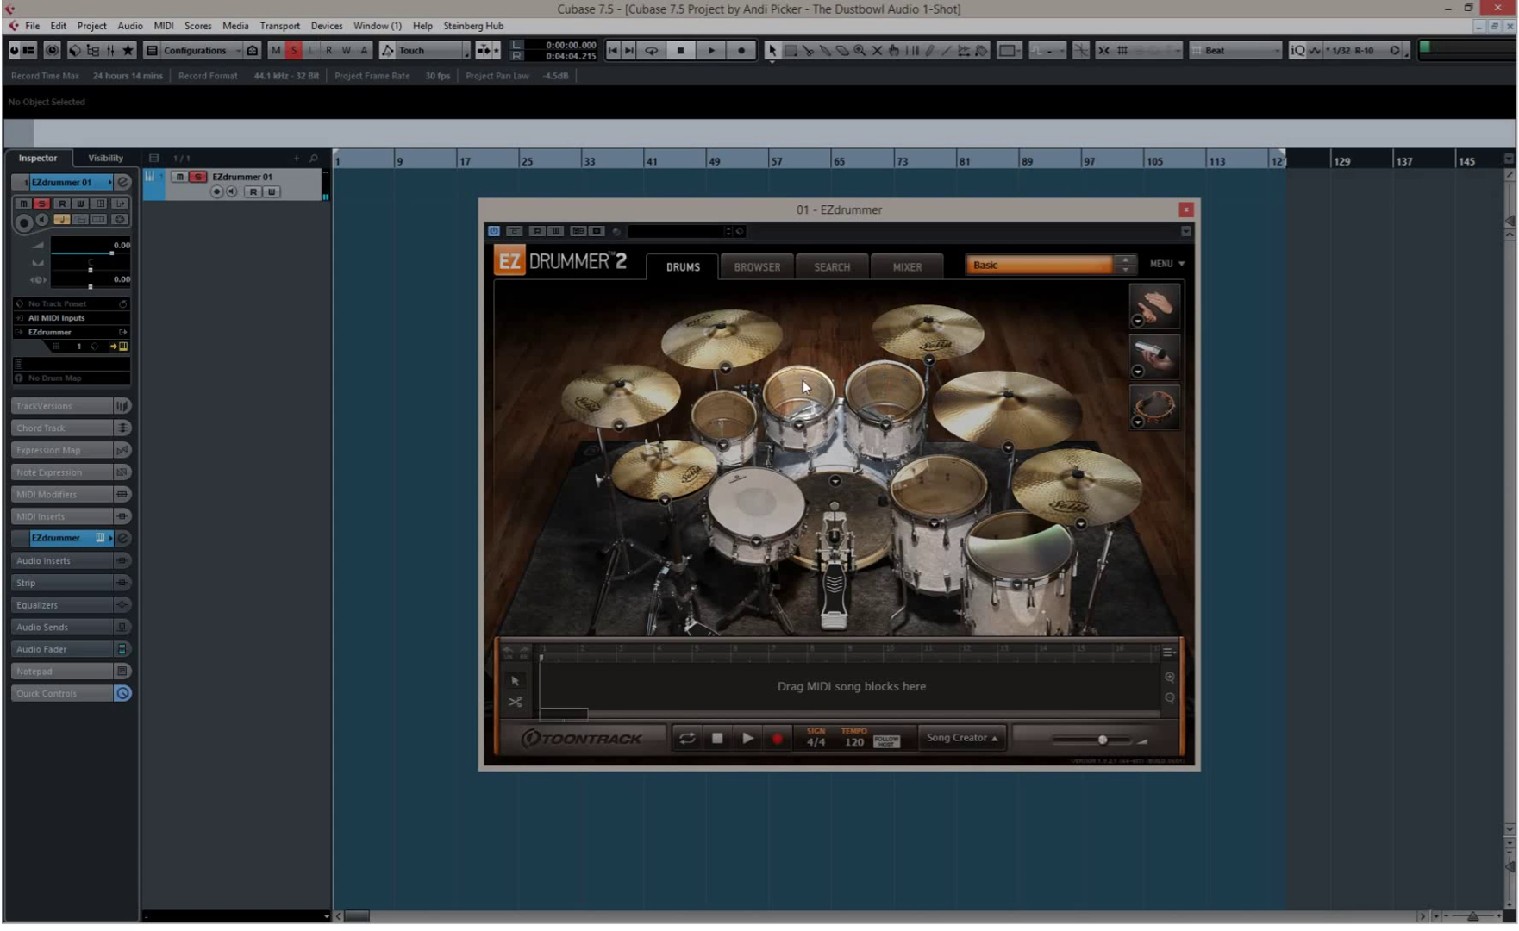
click(808, 389)
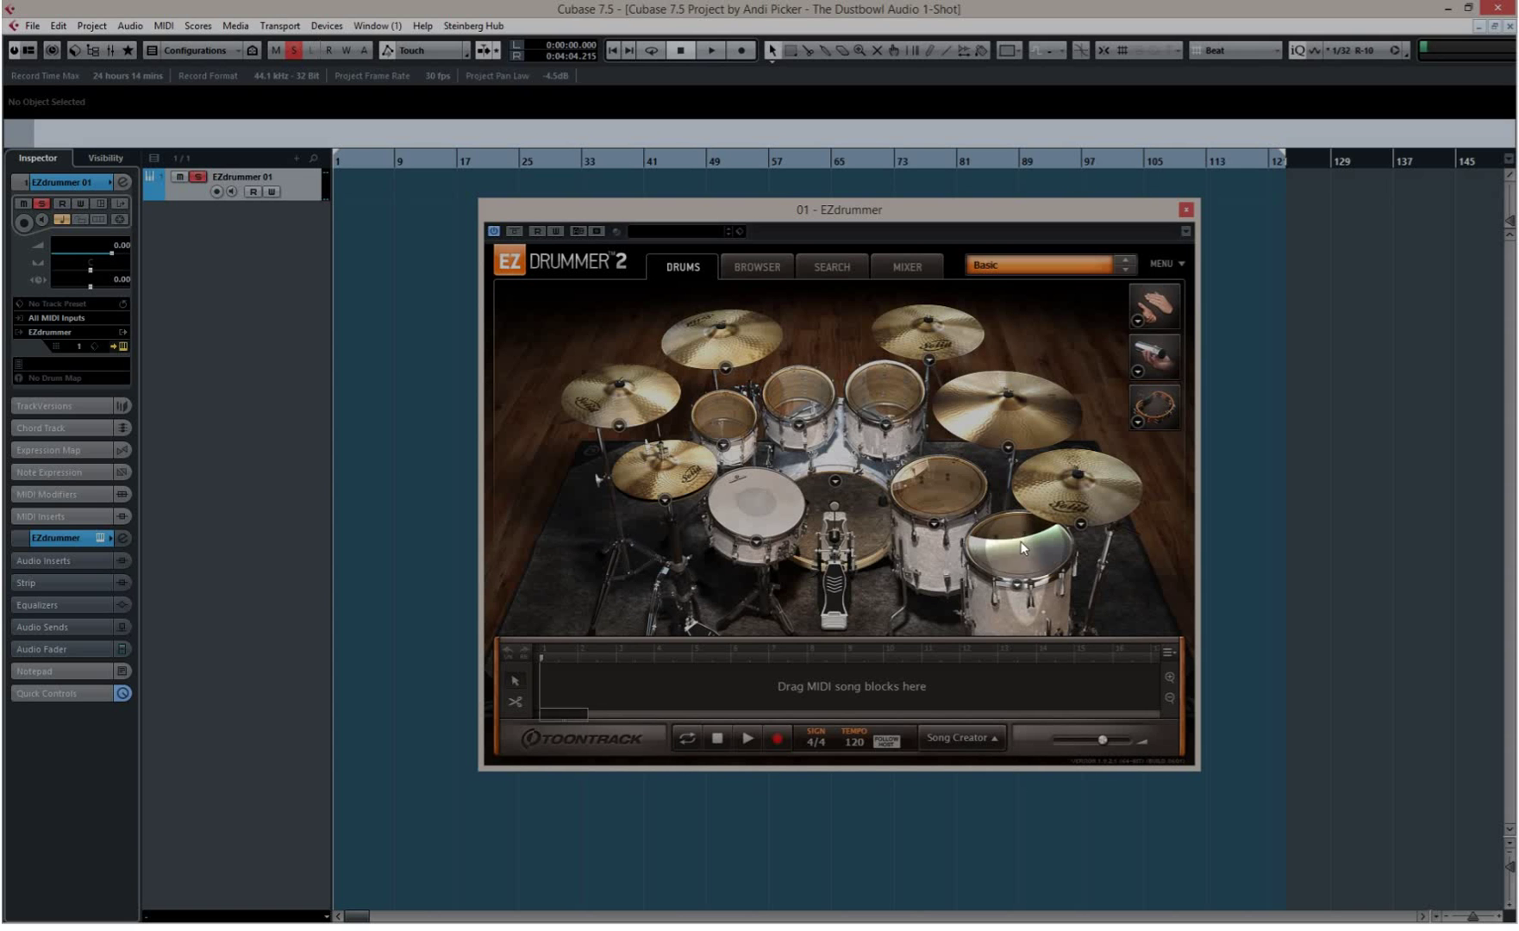
click(948, 485)
click(859, 500)
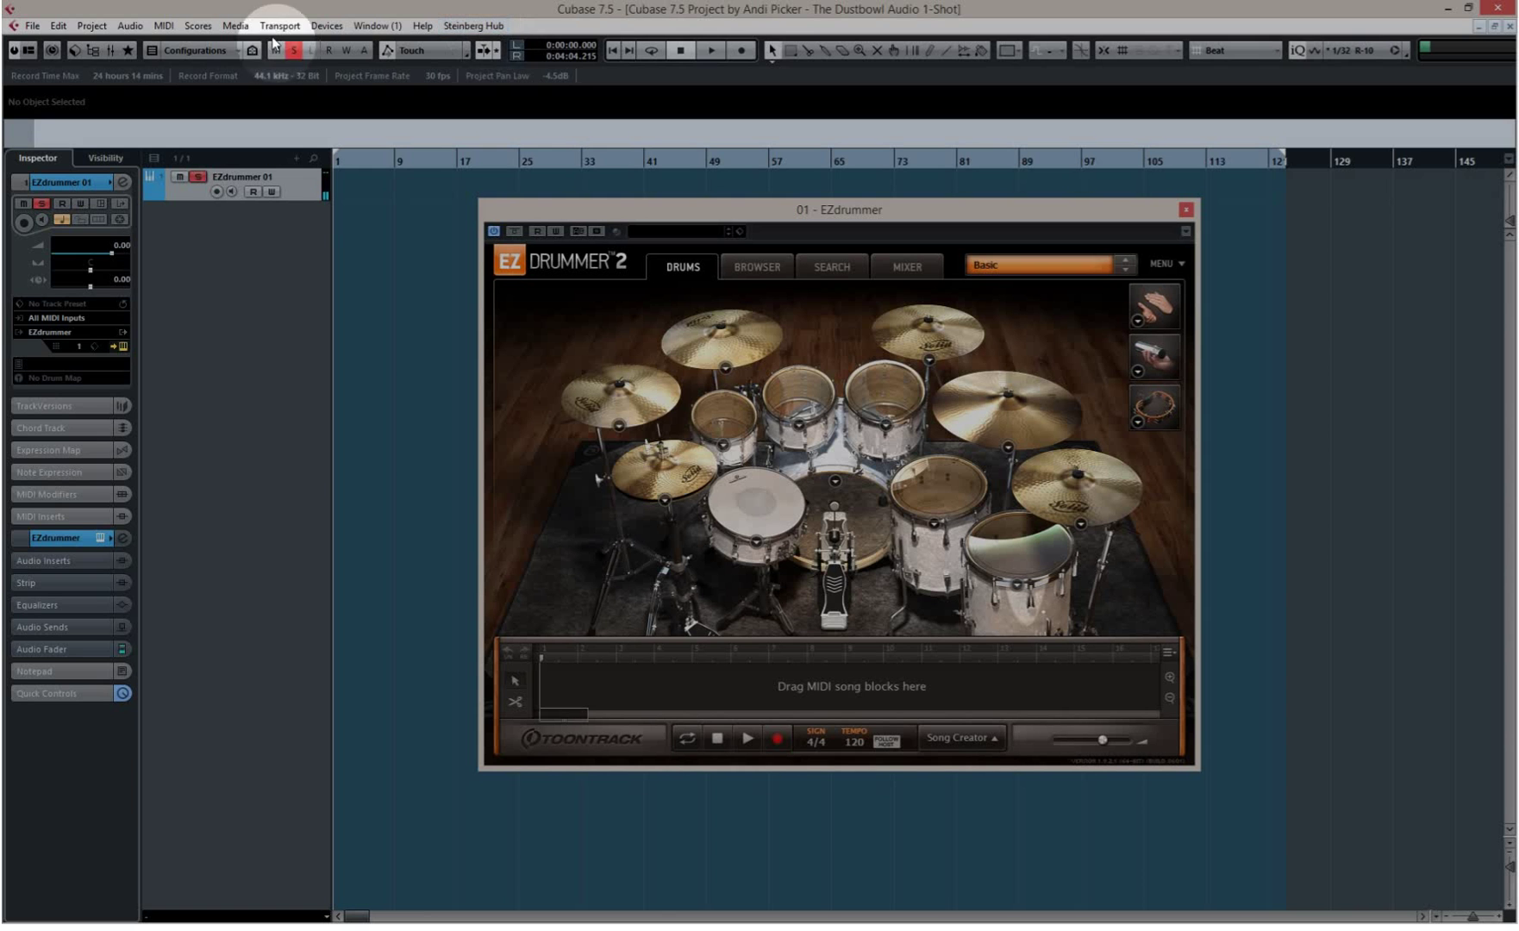
- Reopen the MixConsole and play the kick, snare and a rack tom to check the channel meters
click(113, 50)
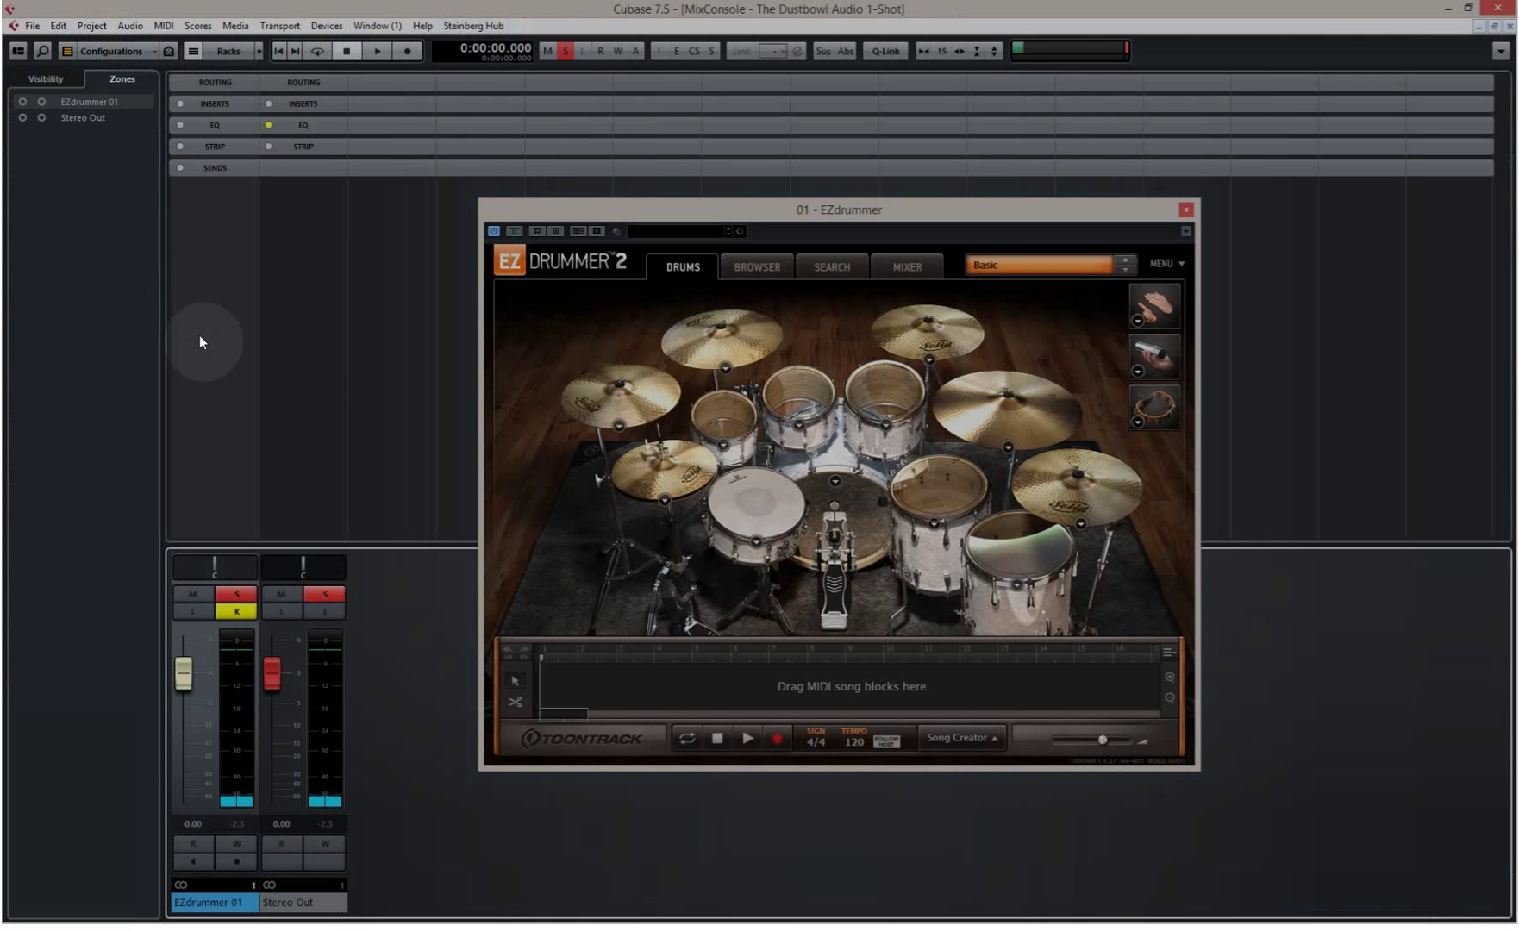
click(848, 507)
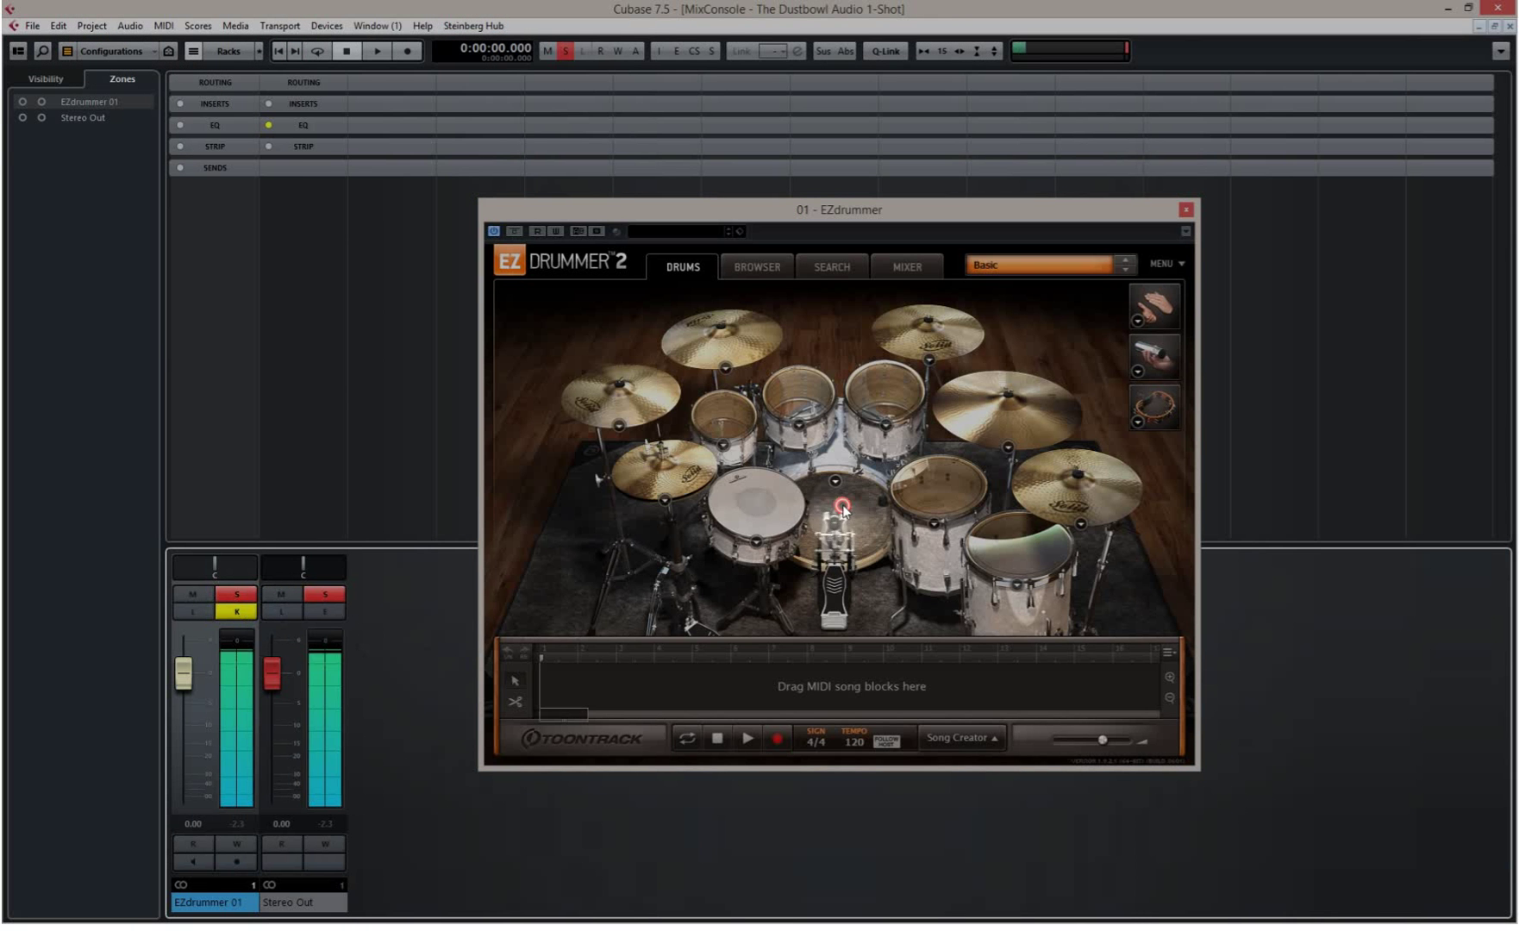
click(777, 493)
click(777, 493)
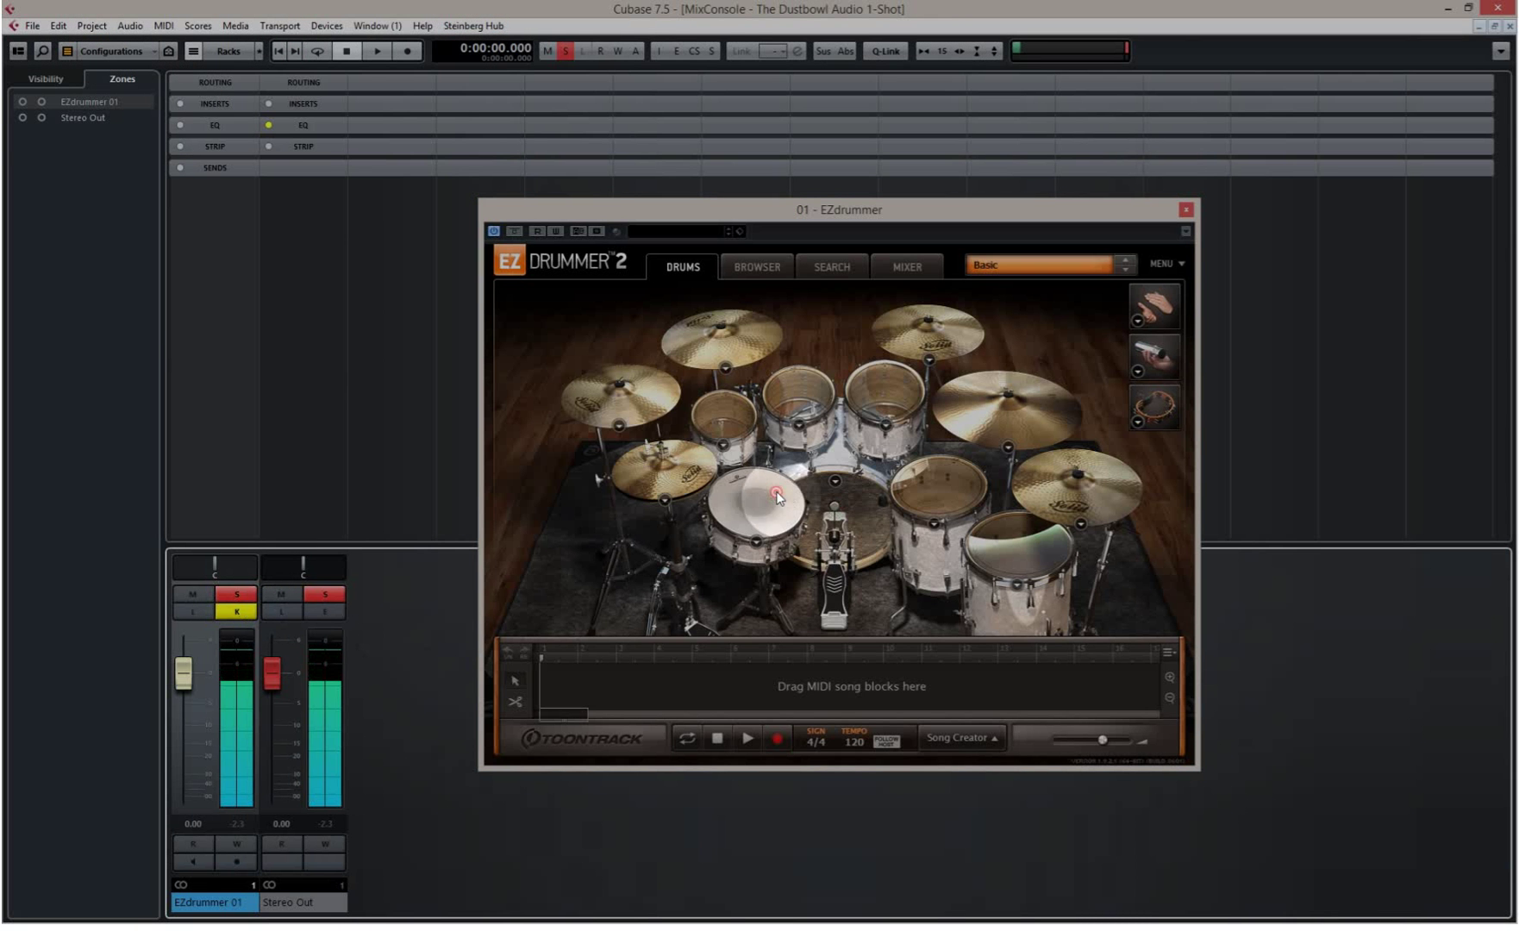
click(881, 413)
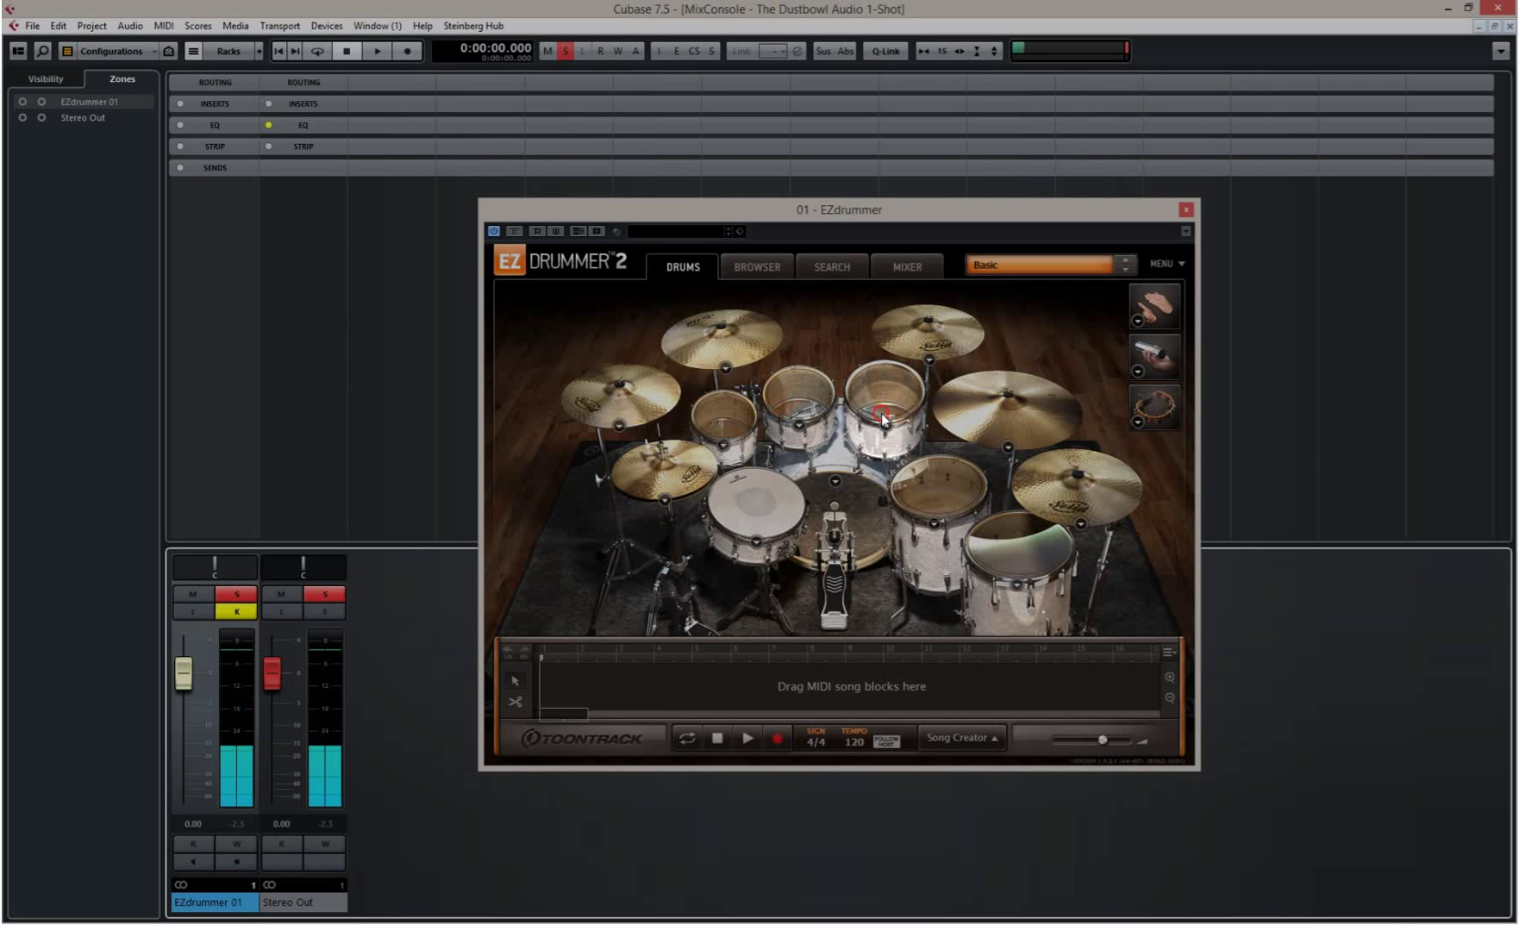
- Review the output assignments in EZdrummer's mixer, return to the drum kit view and close the MixConsole
click(907, 266)
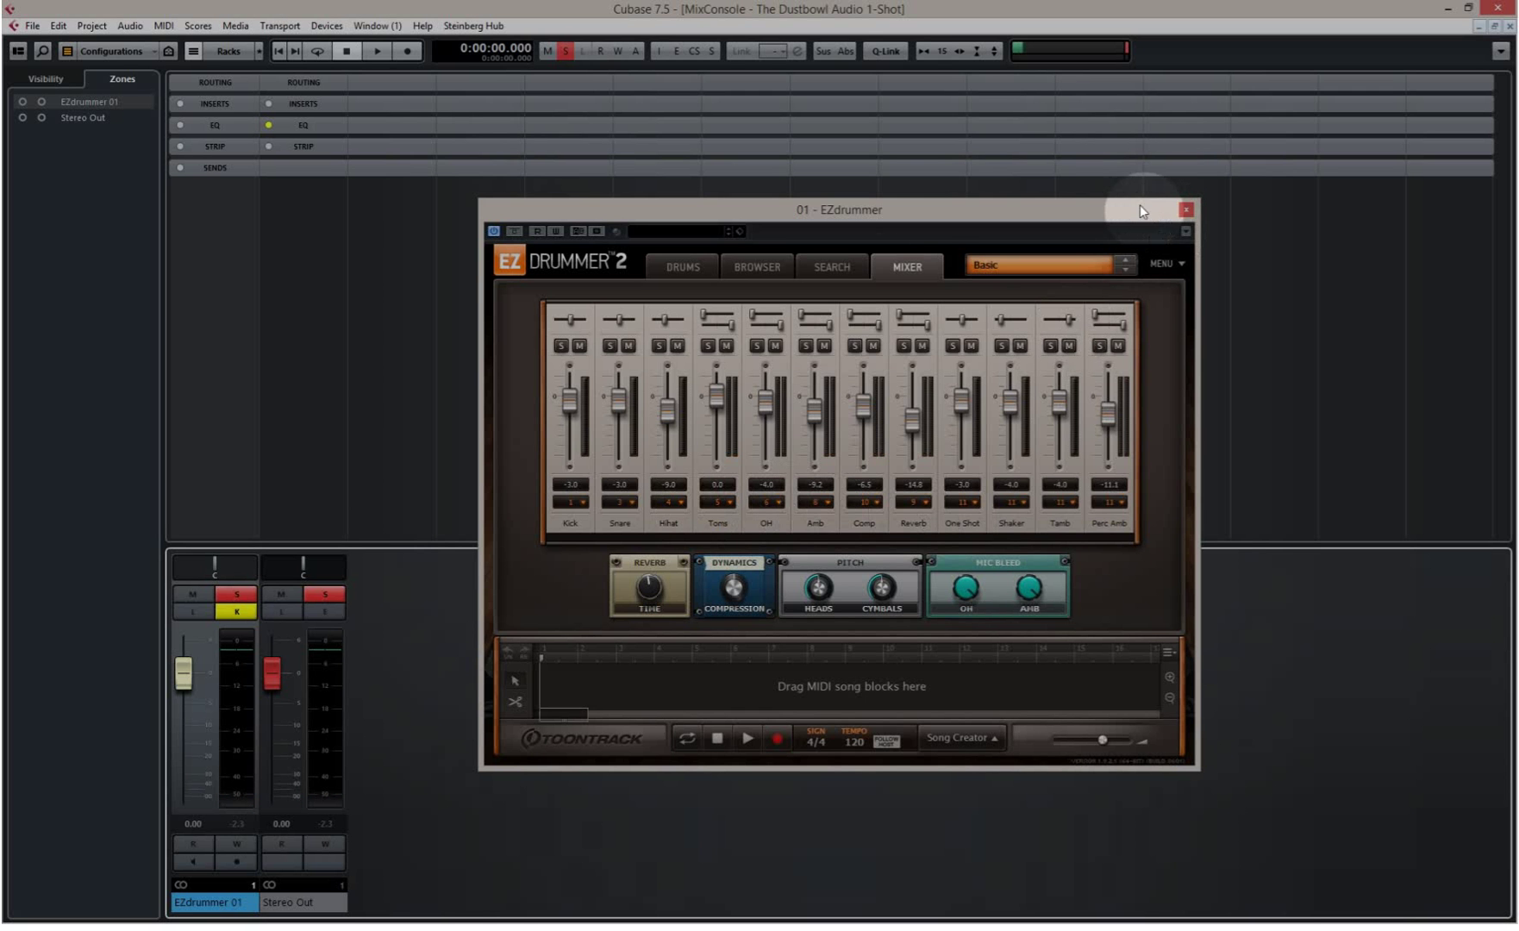
click(689, 266)
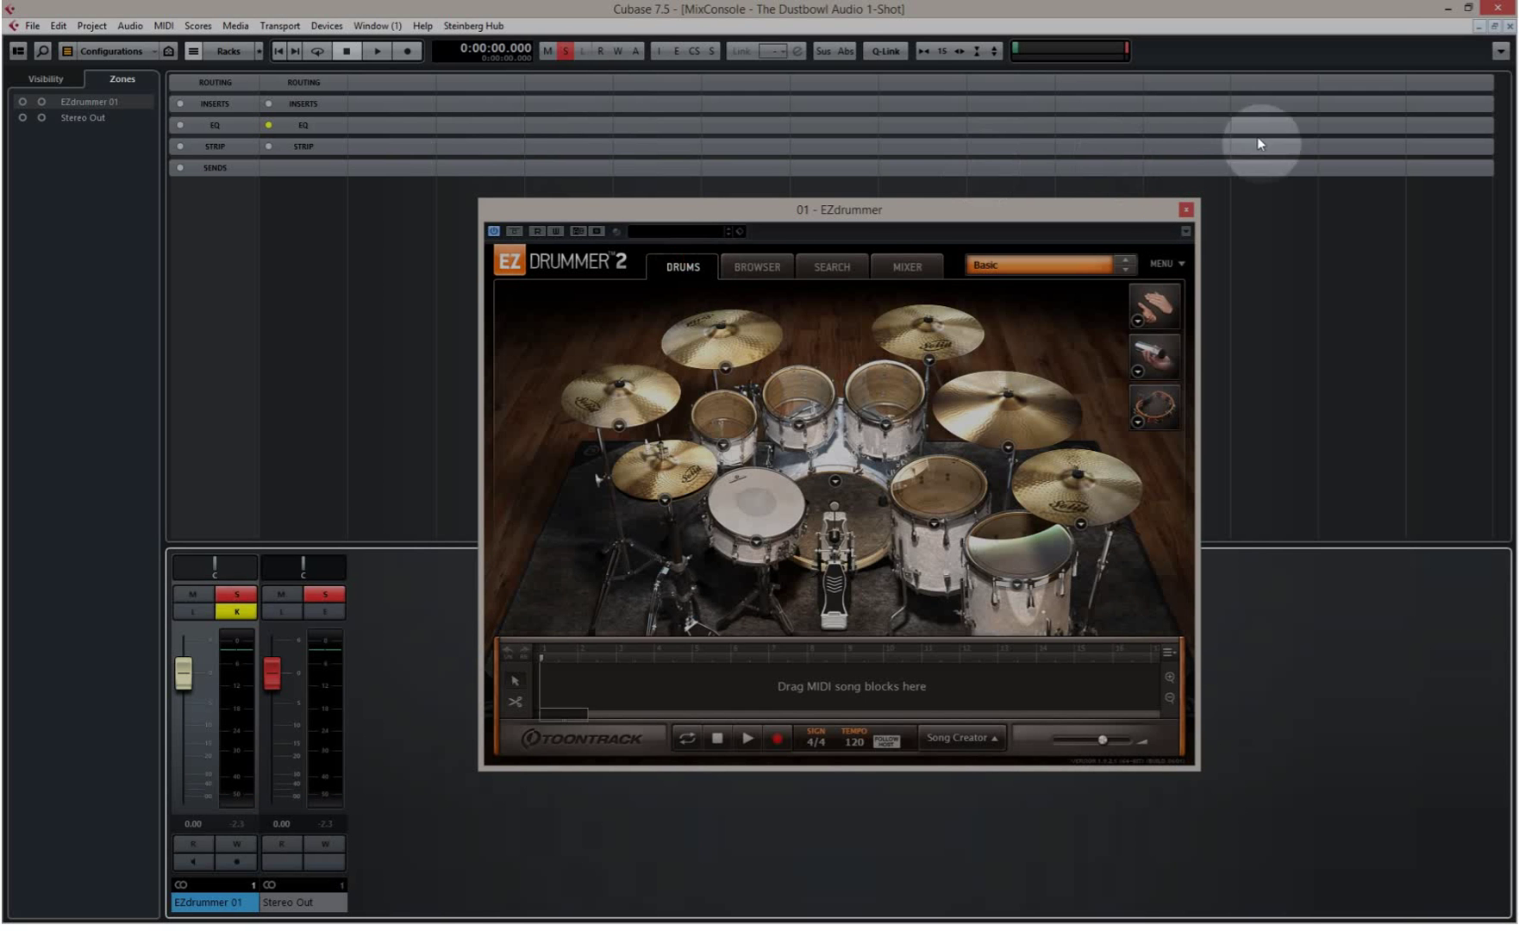
click(1509, 24)
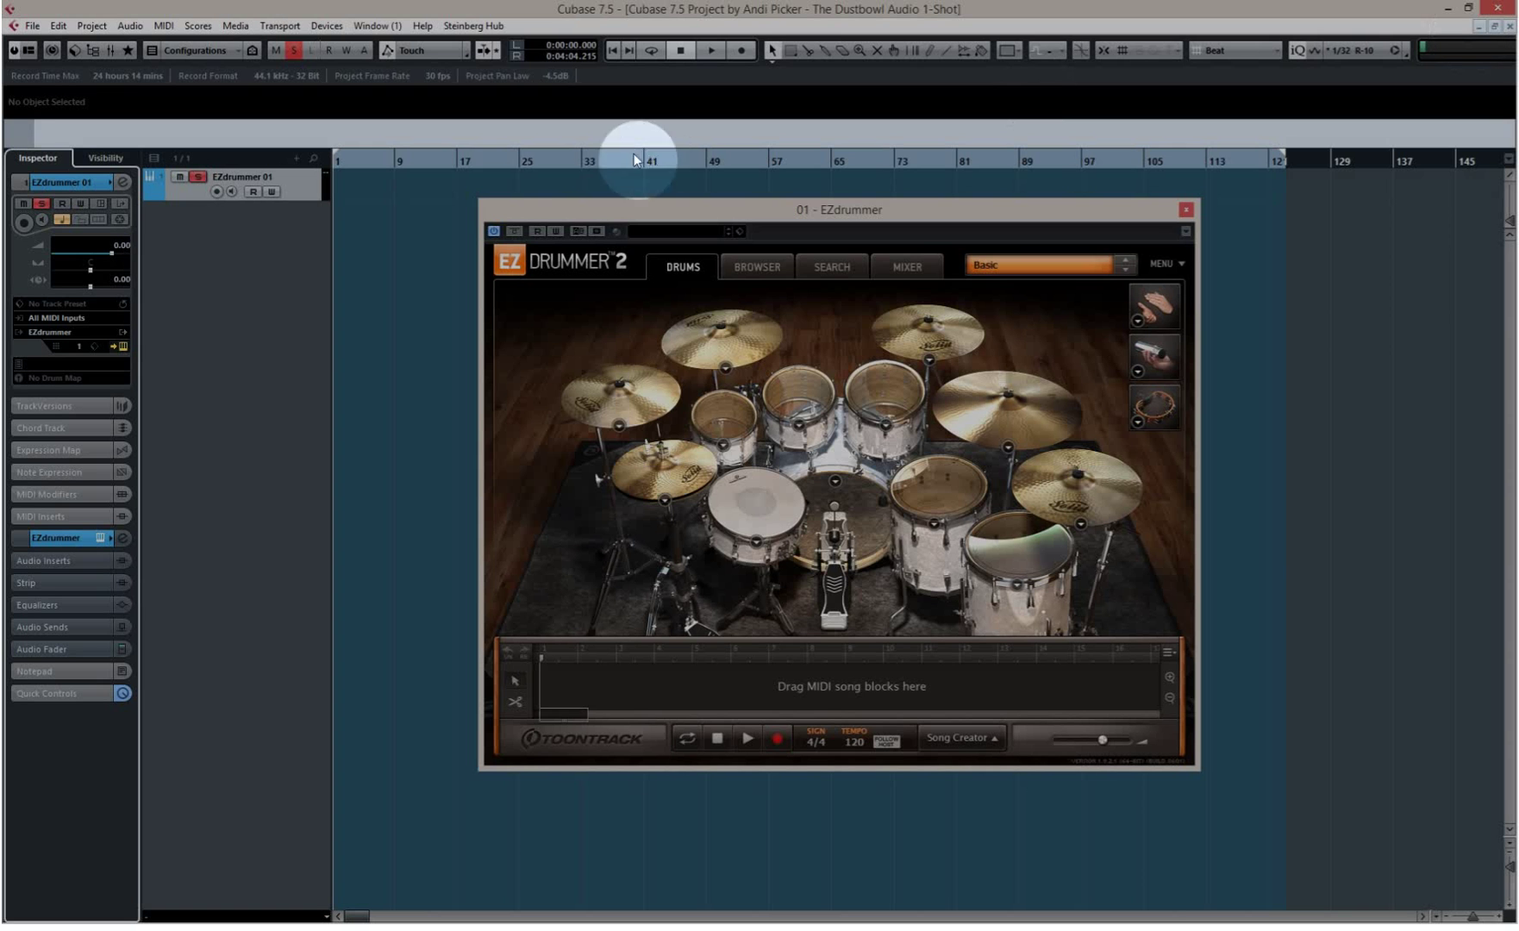
- Activate all outputs of the EZdrummer instrument on the EZdrummer 01 instrument track
click(123, 333)
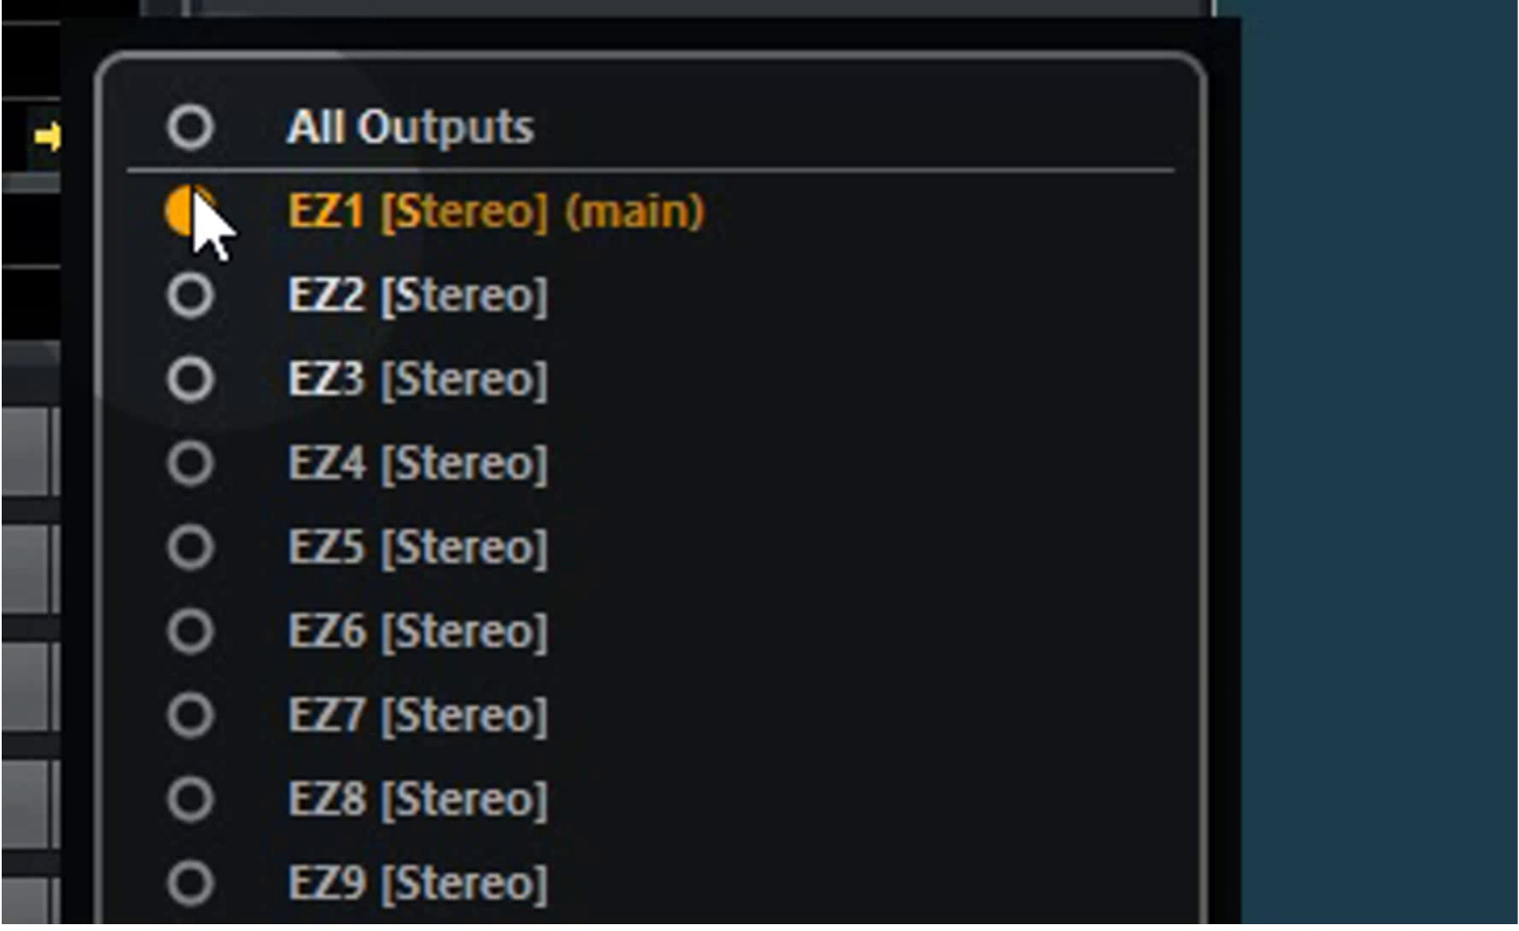
click(203, 127)
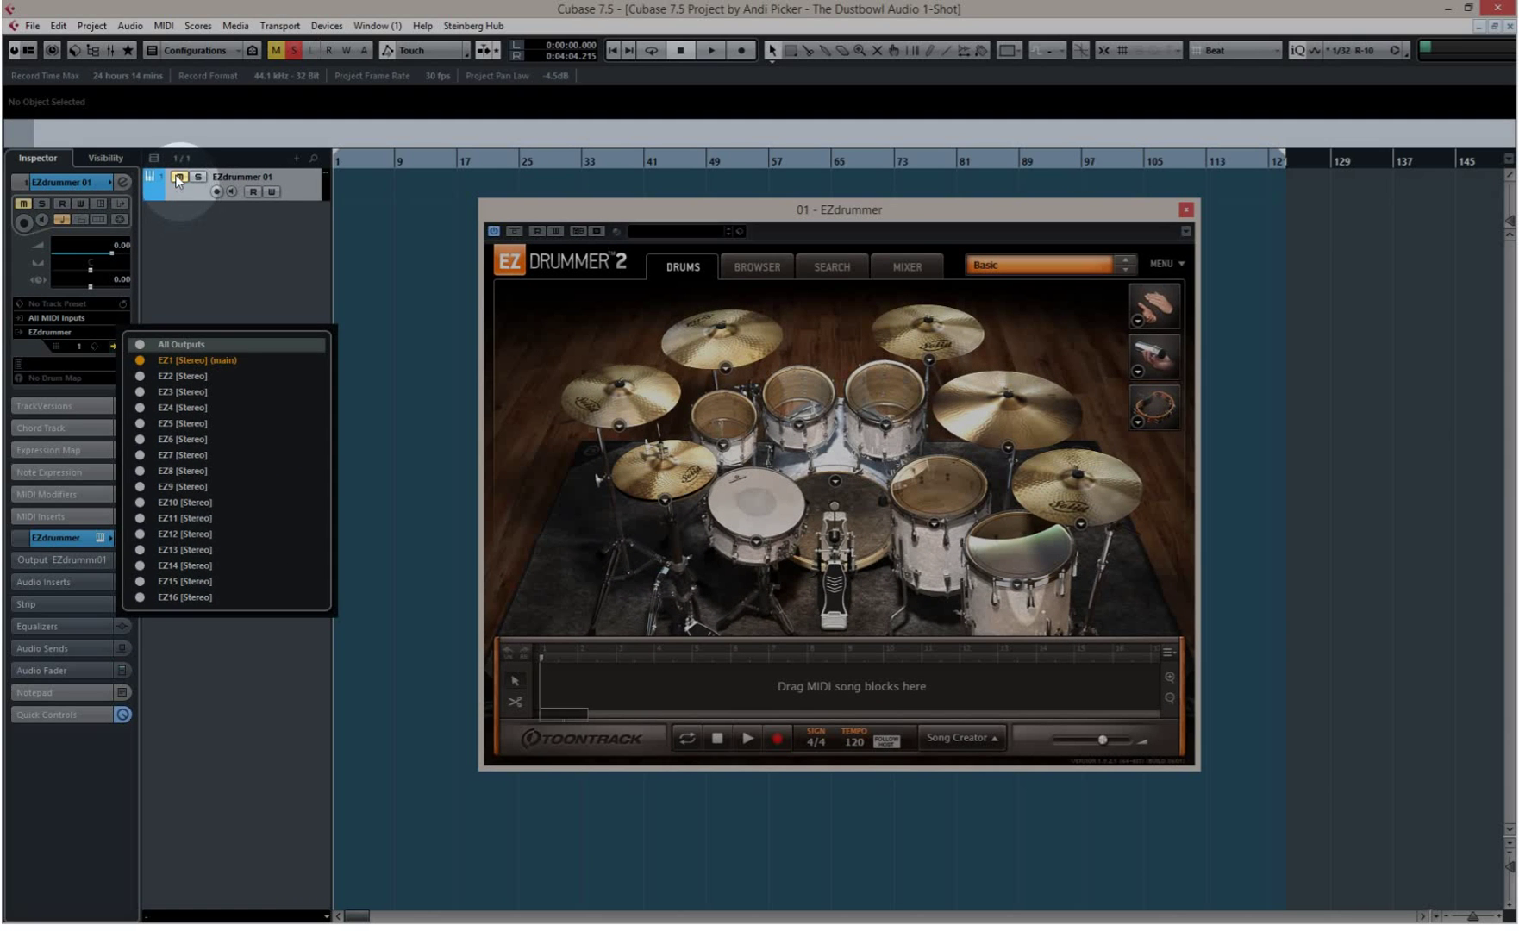
click(177, 178)
click(177, 178)
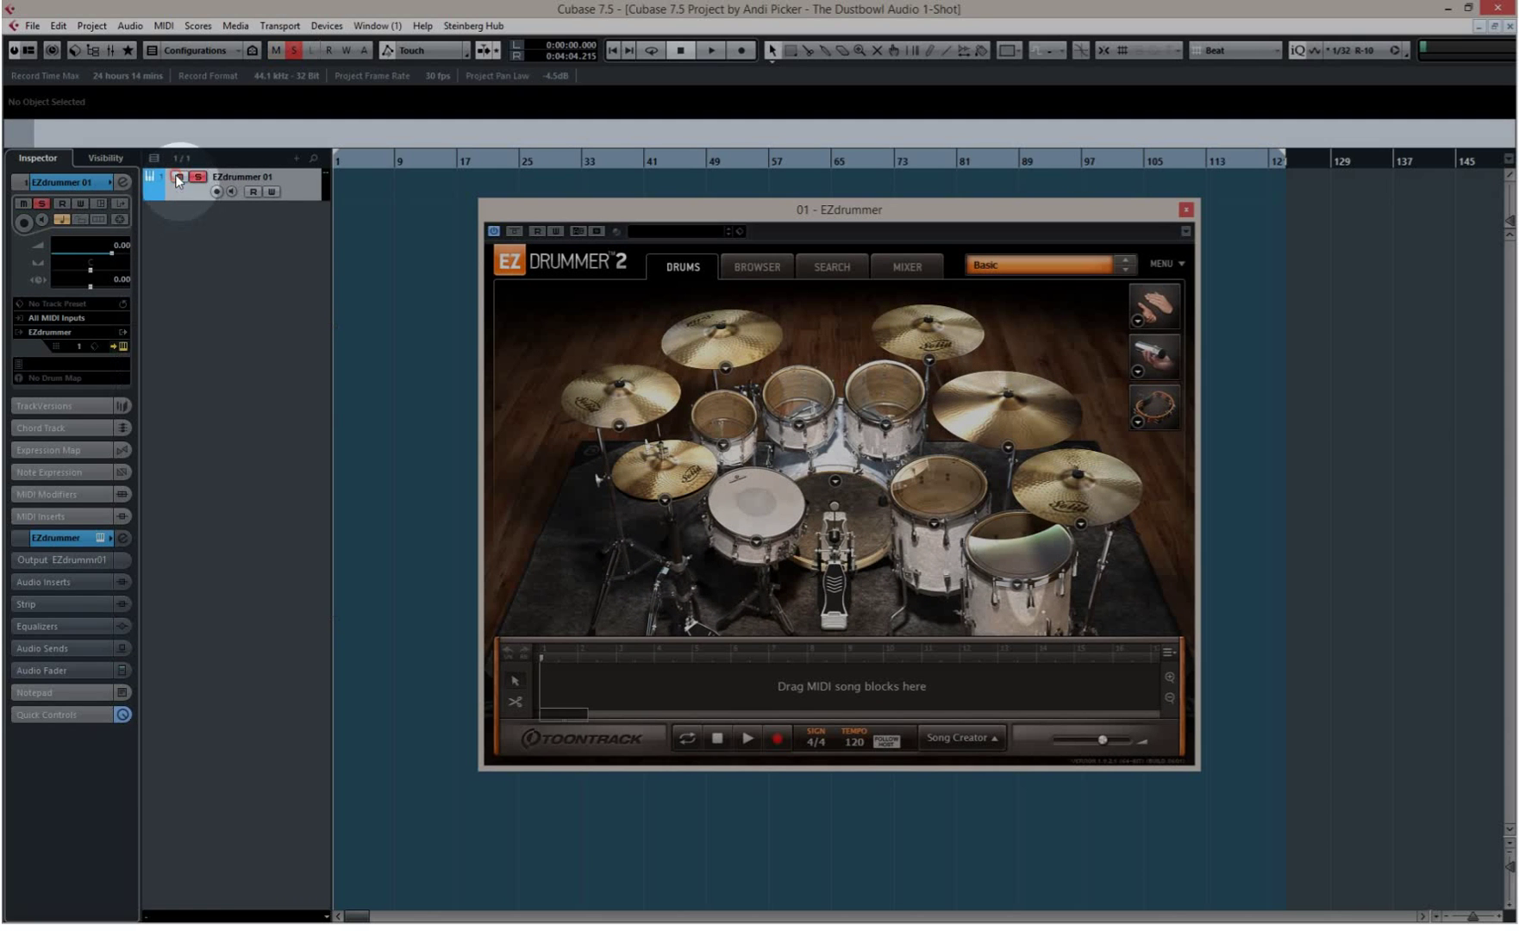
- Audition the kick and both floor toms with all outputs activated
click(863, 503)
click(923, 494)
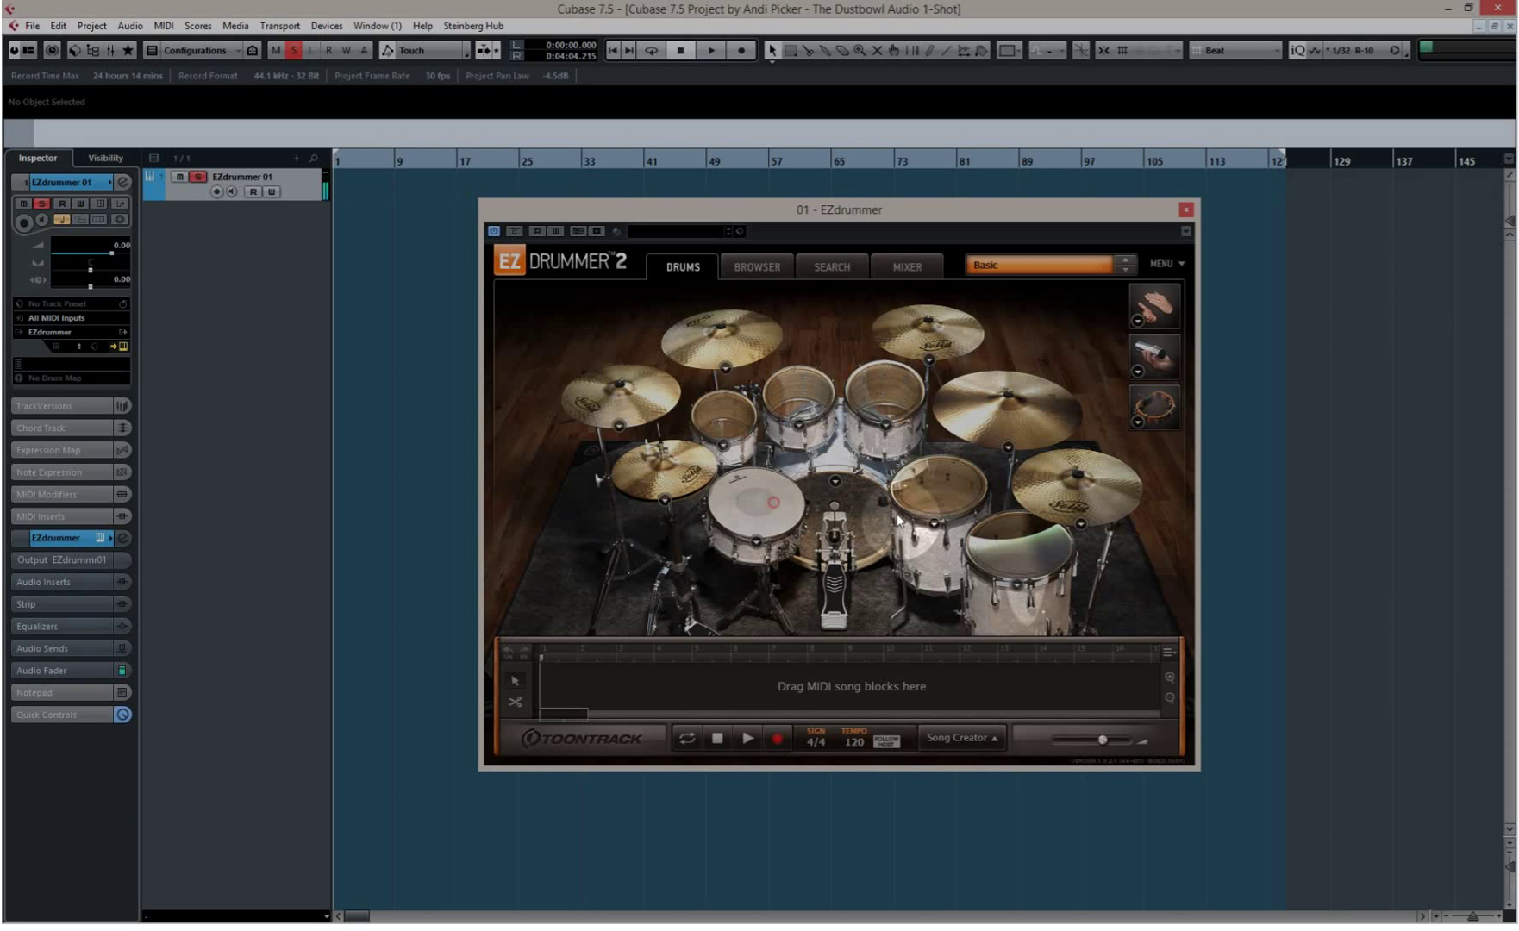
click(1021, 535)
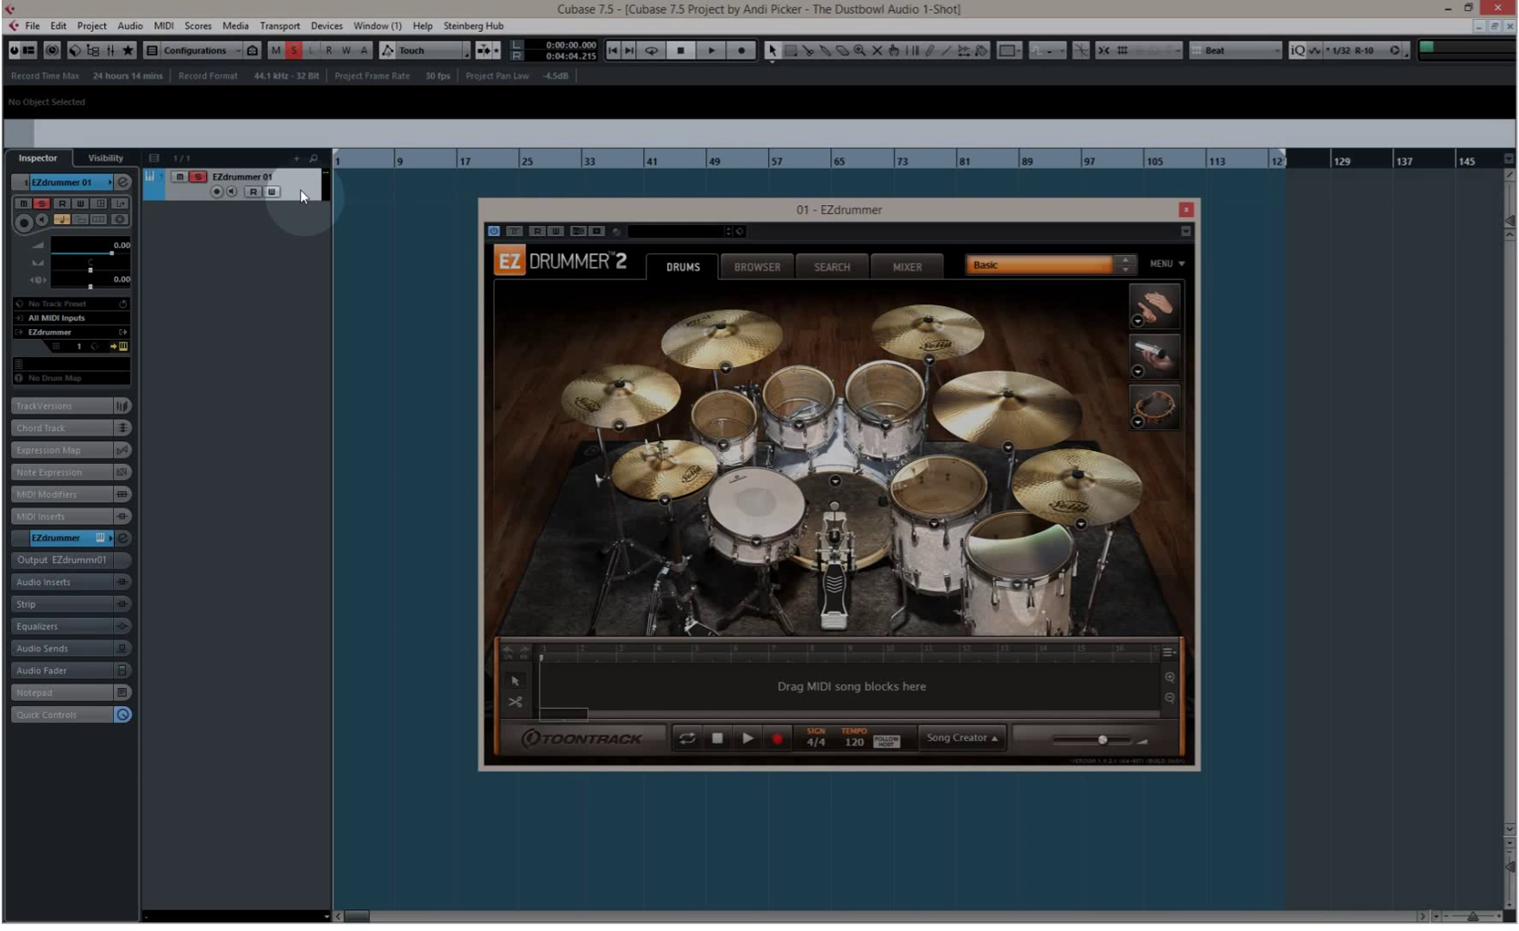
- Open the MixConsole, move the EZdrummer window clear of the channel meters, and play the snare, a rack tom and both floor toms
click(112, 50)
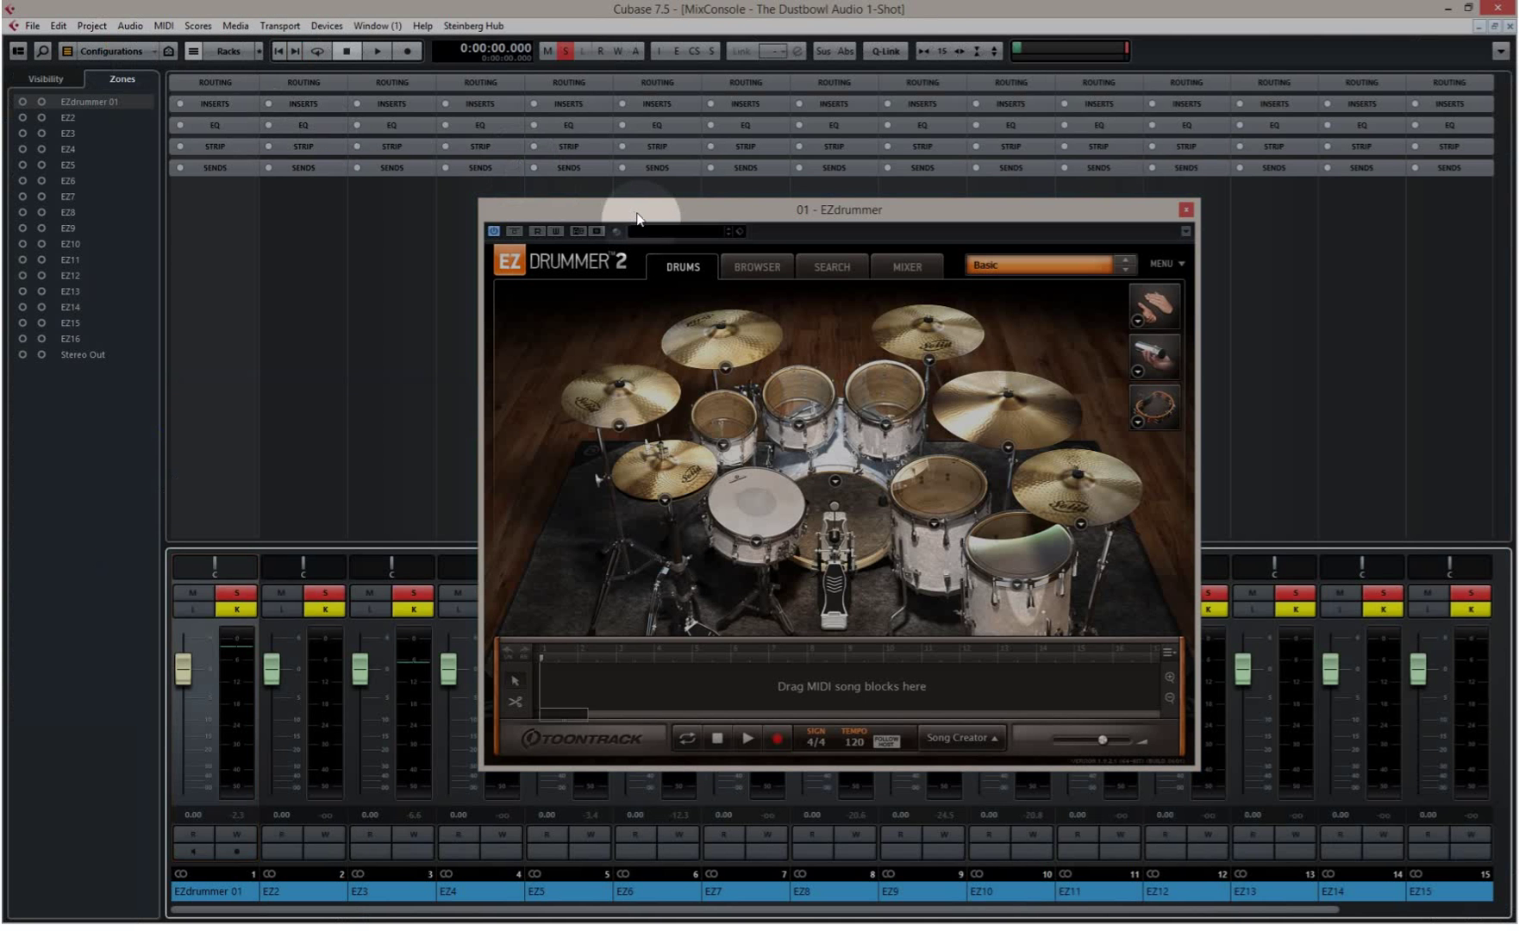
drag(638, 211, 672, 80)
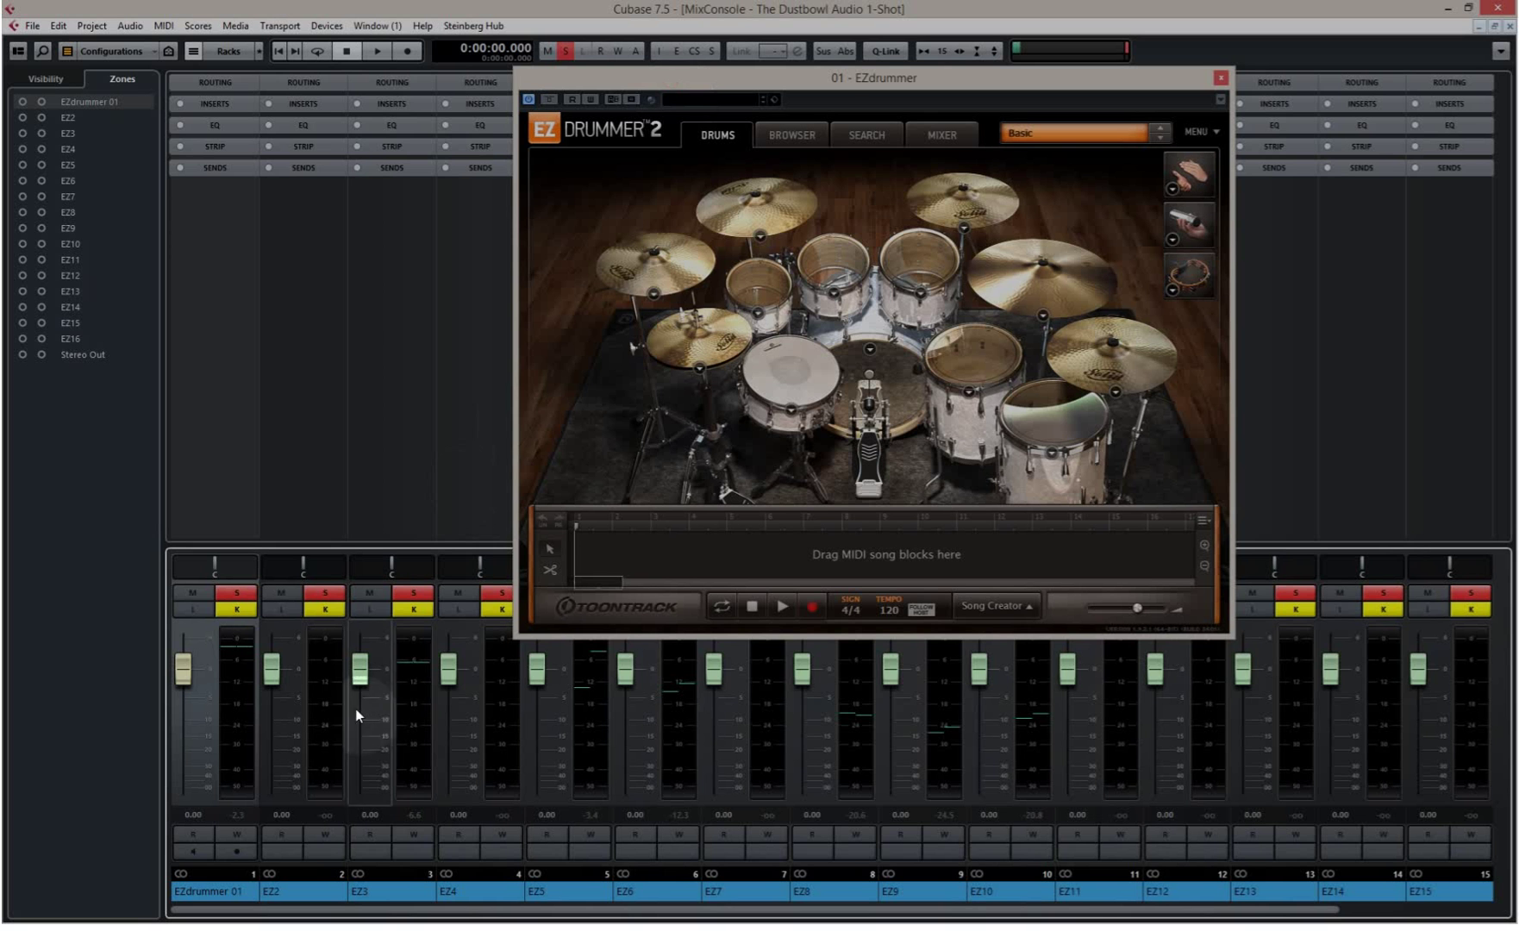
click(789, 377)
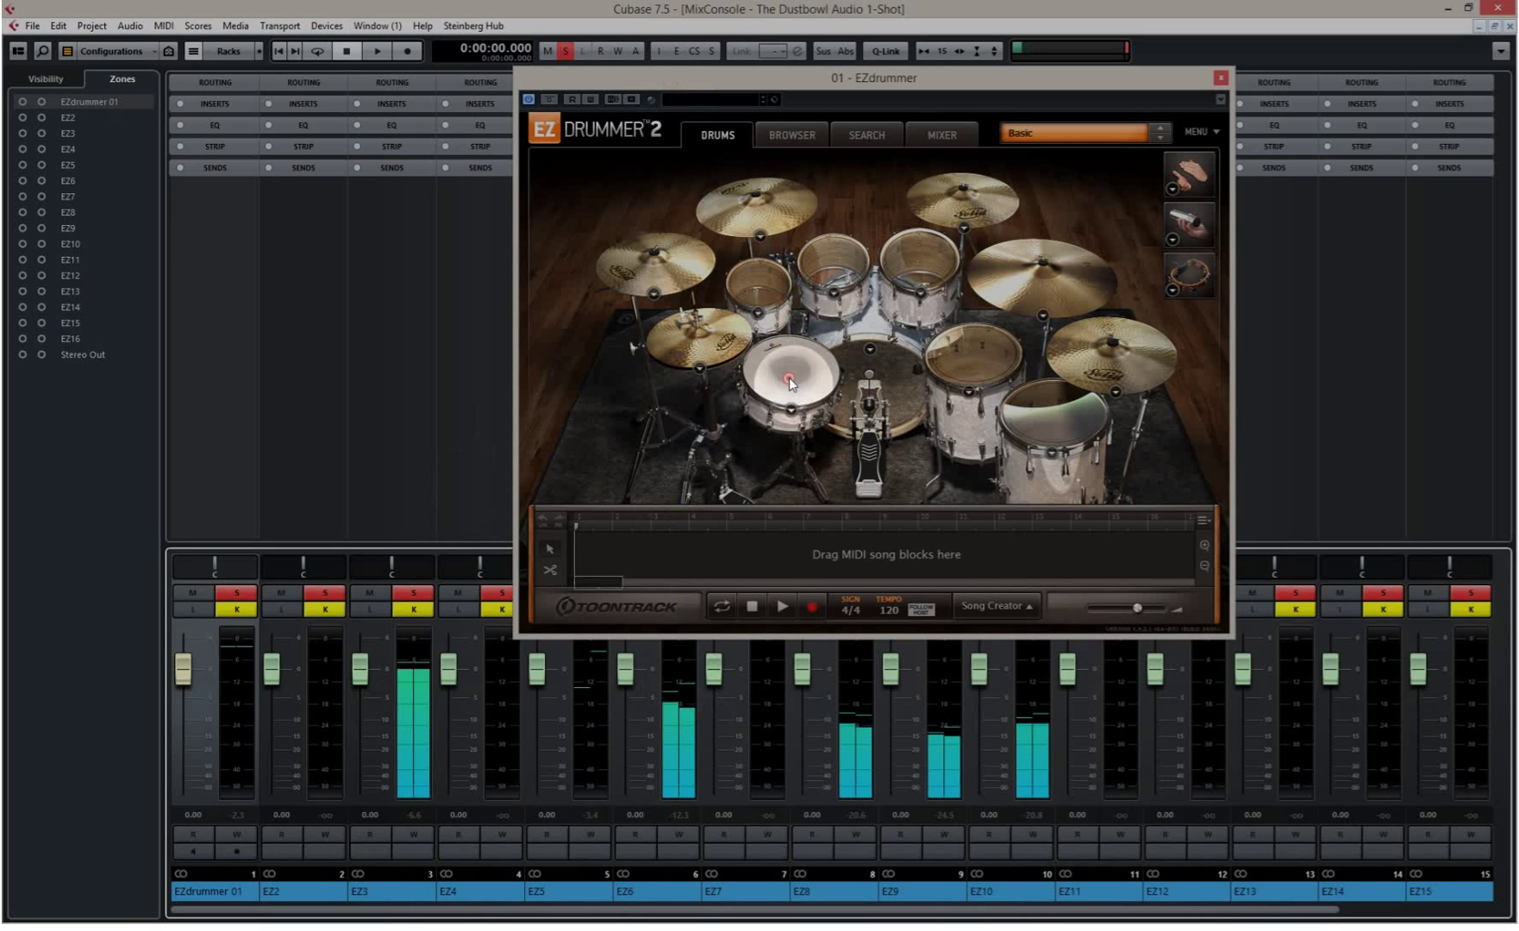
click(839, 281)
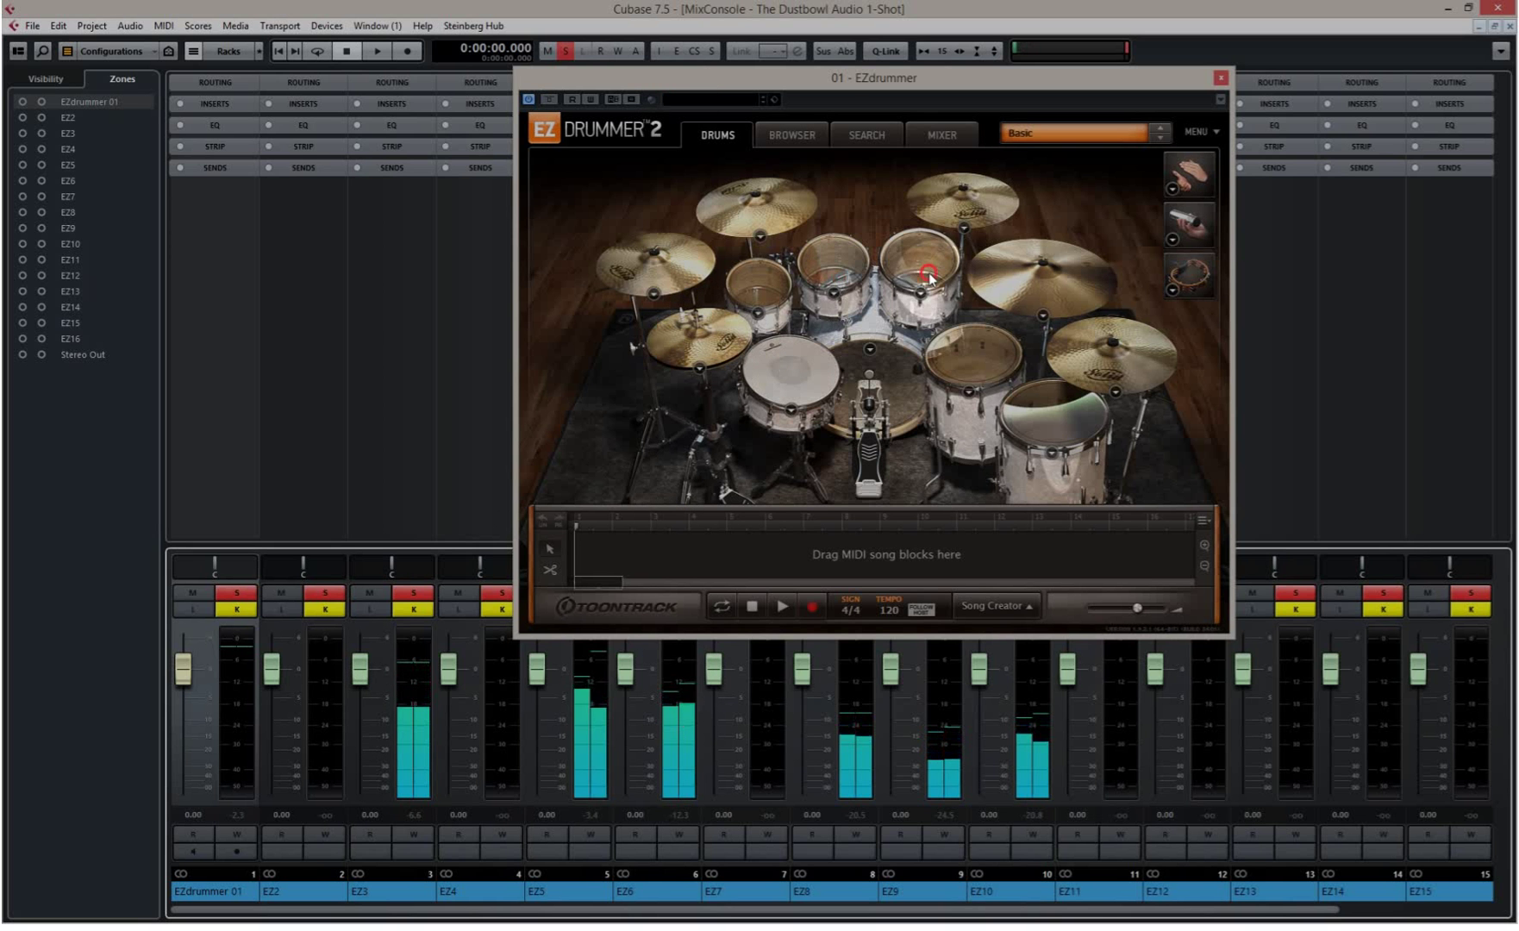
click(961, 365)
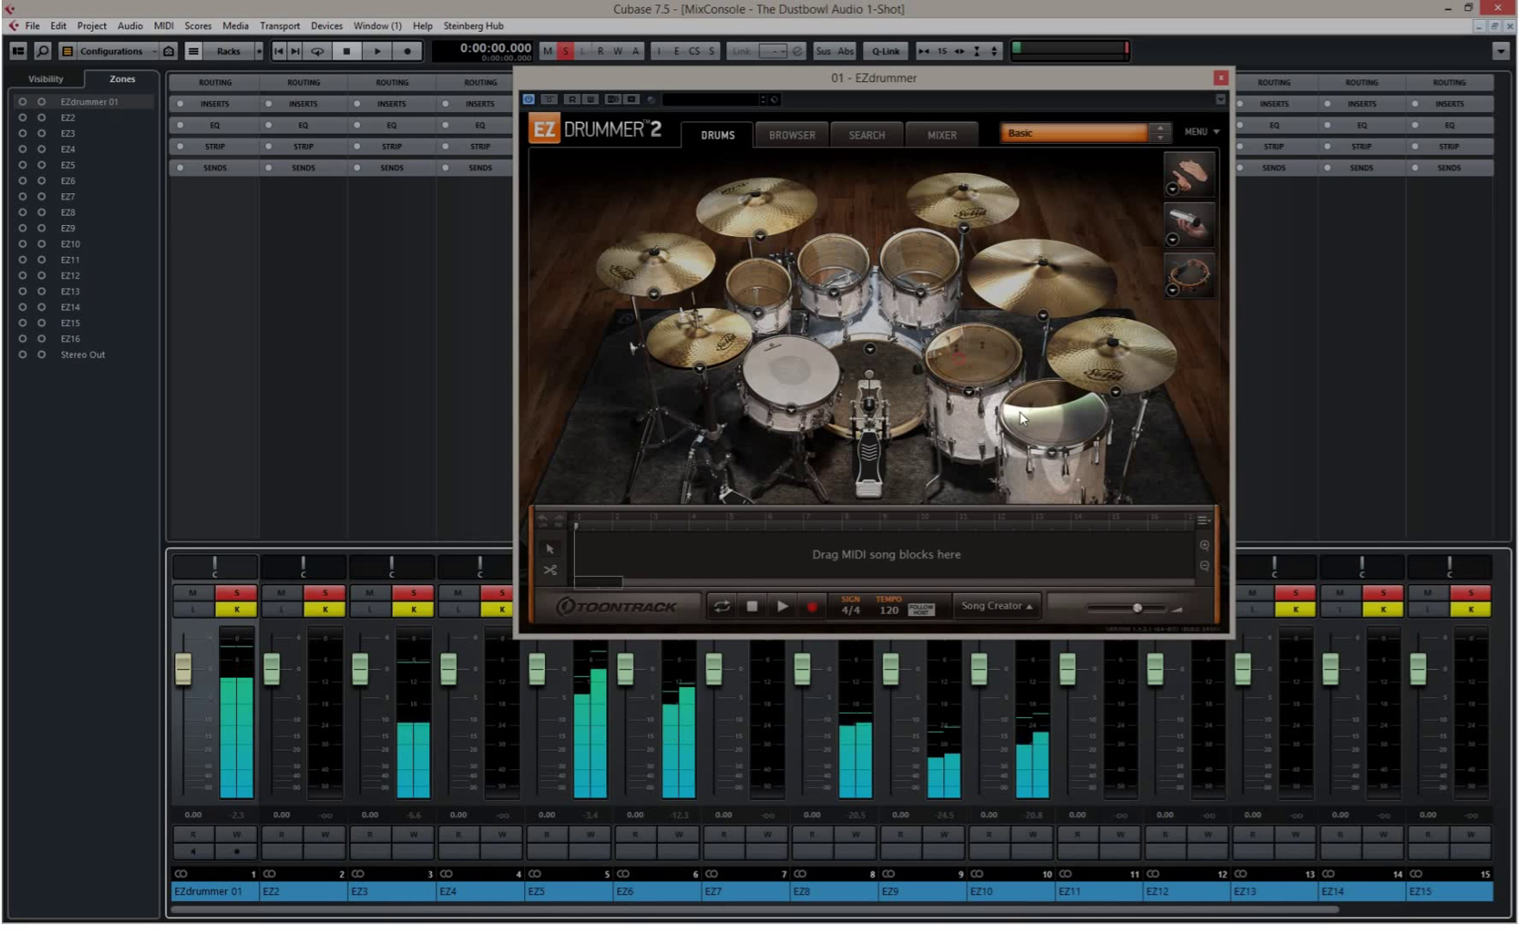
click(1026, 416)
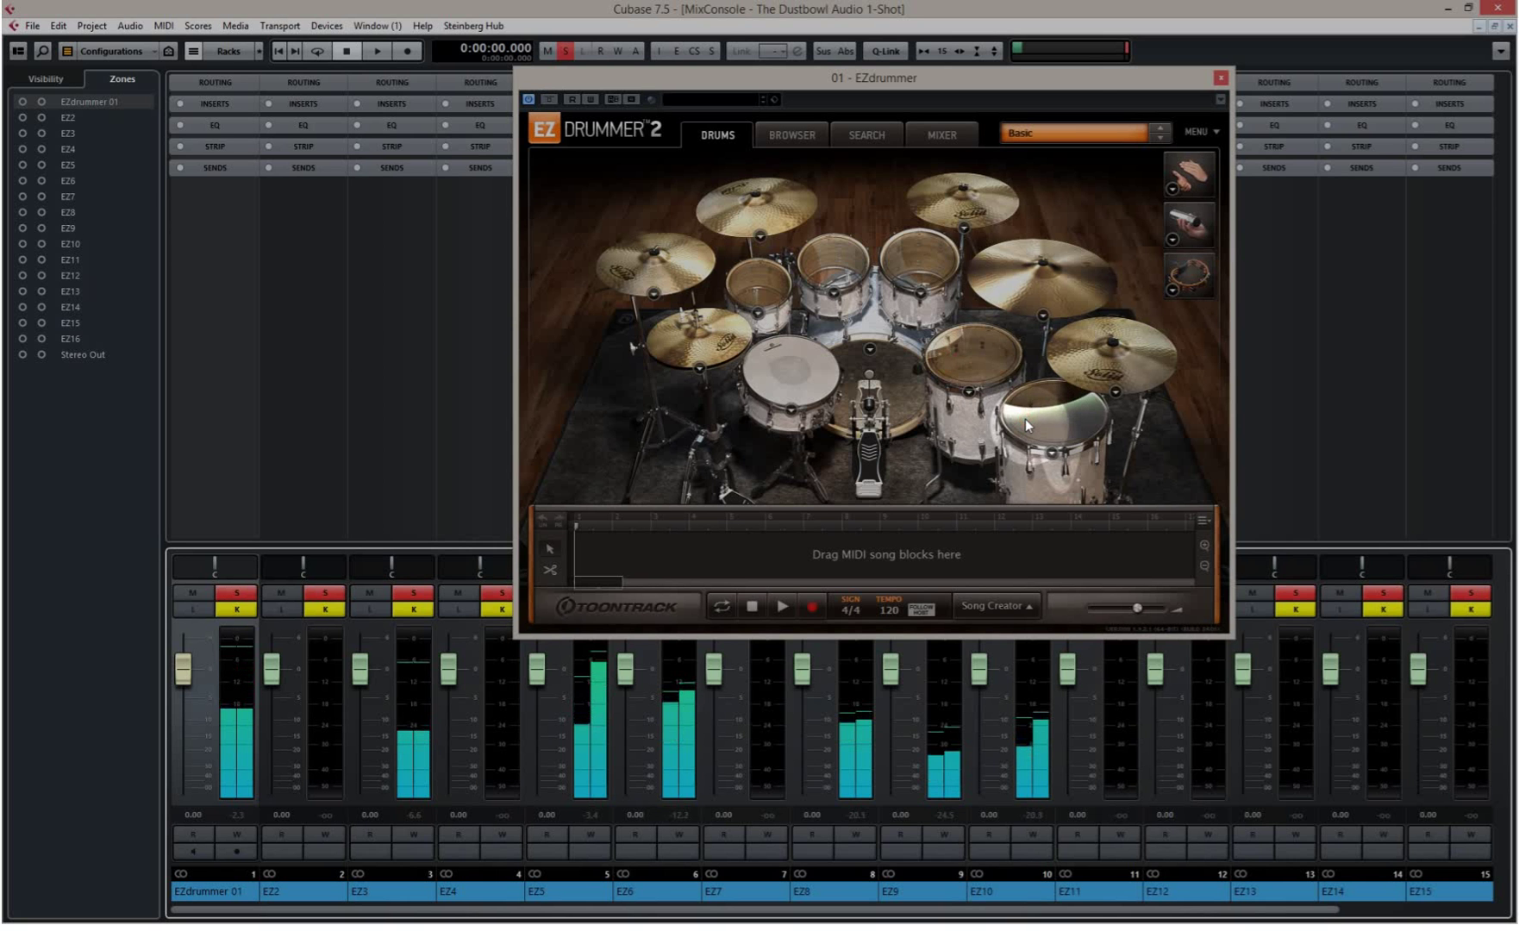
- Set EZdrummer's mixer output routing to Stereo and return to the drum kit view
click(942, 135)
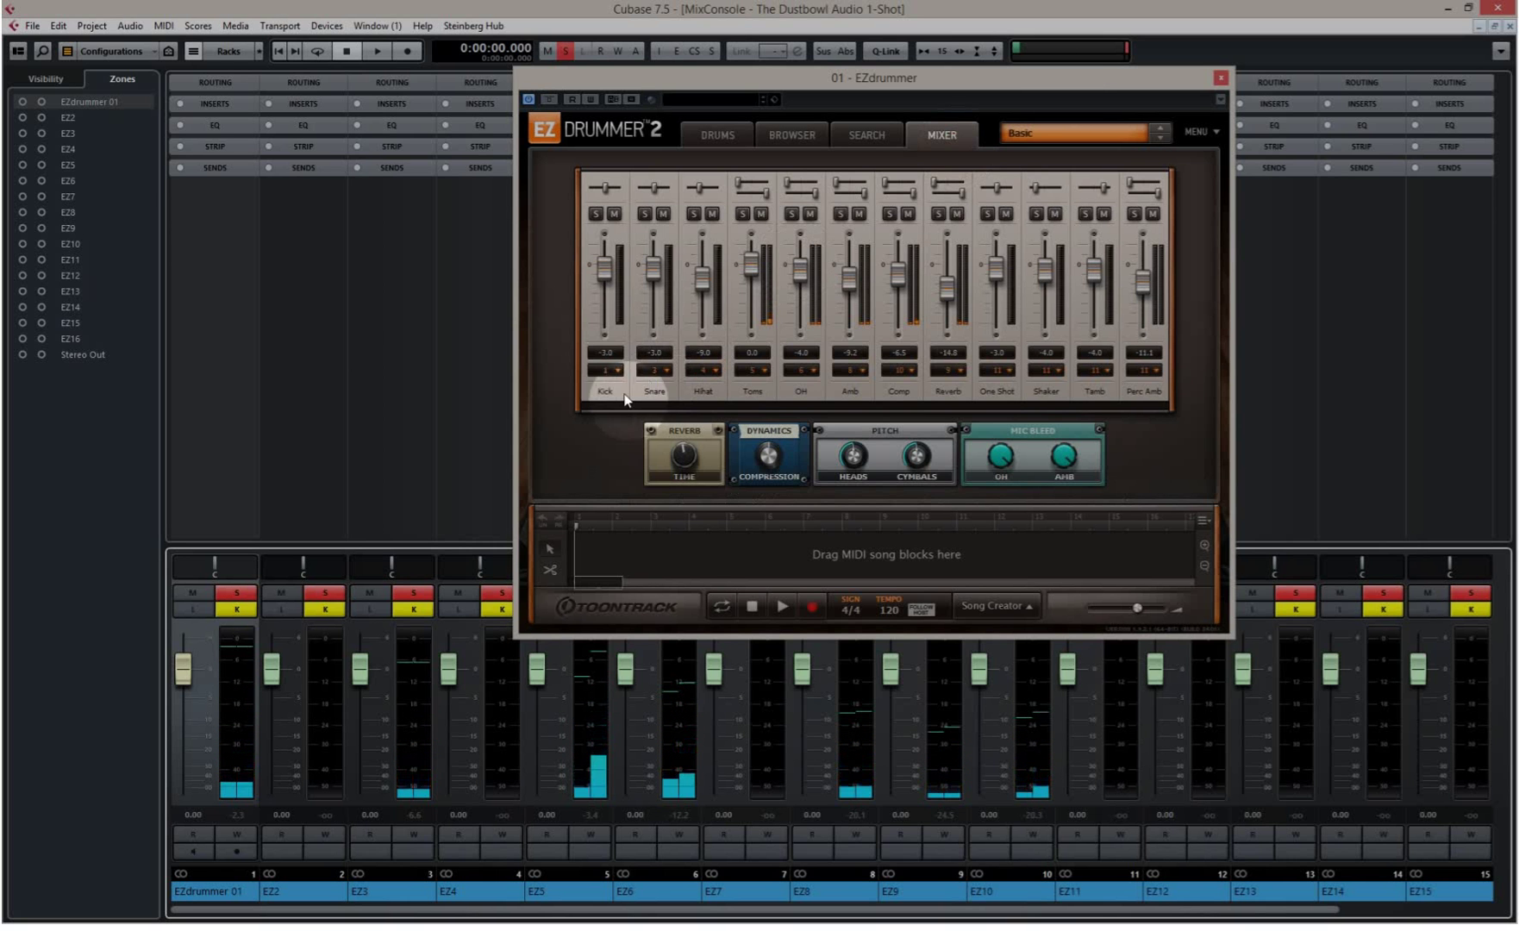
click(606, 370)
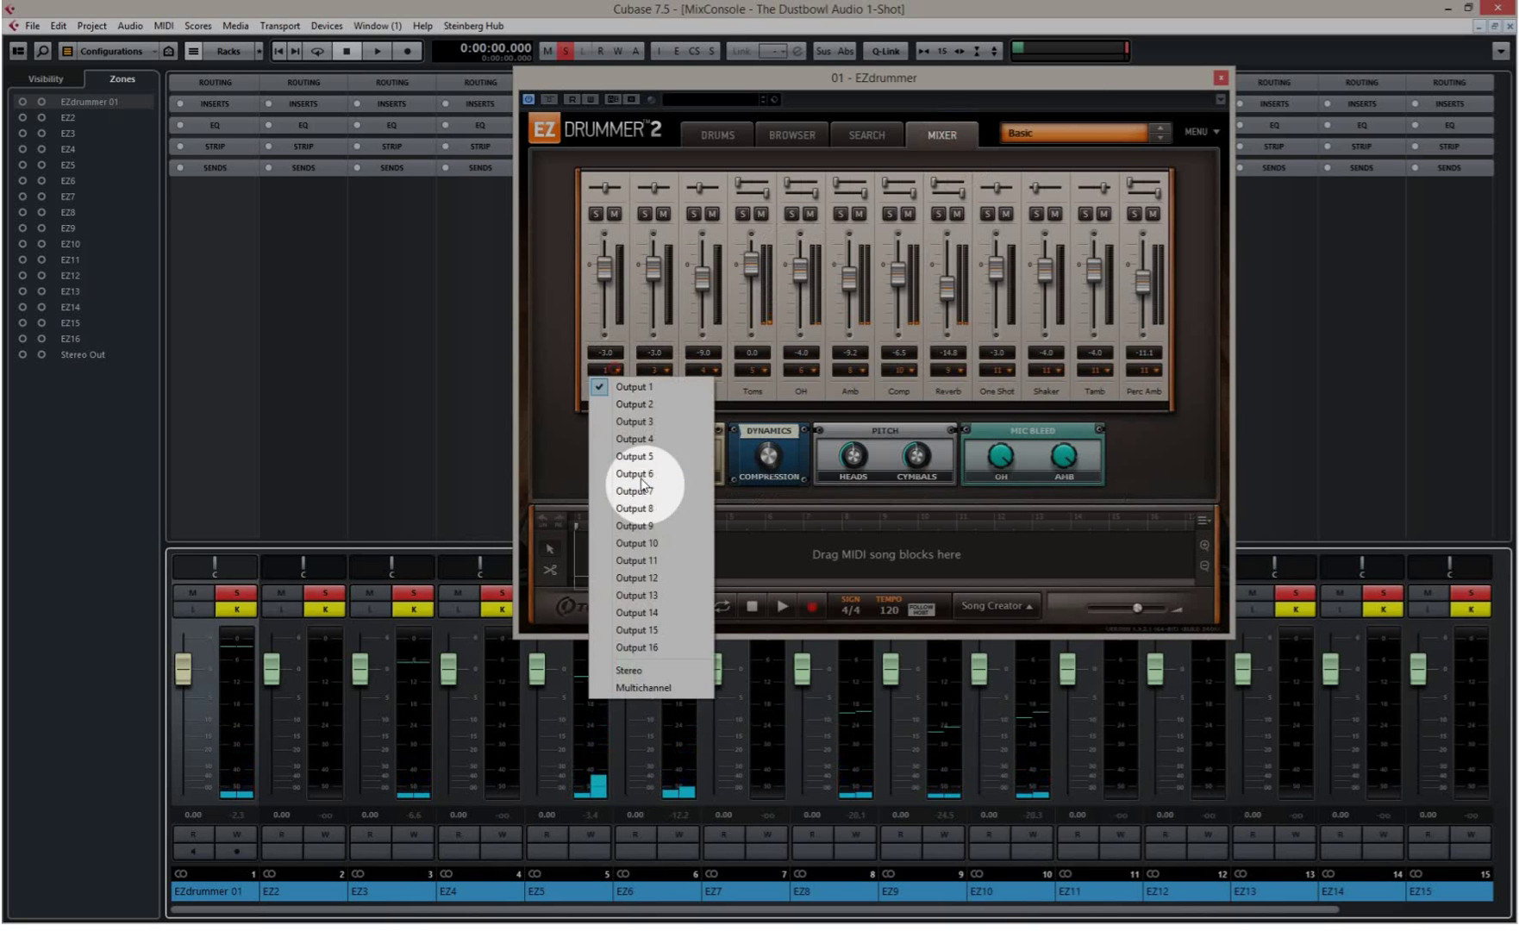
click(645, 671)
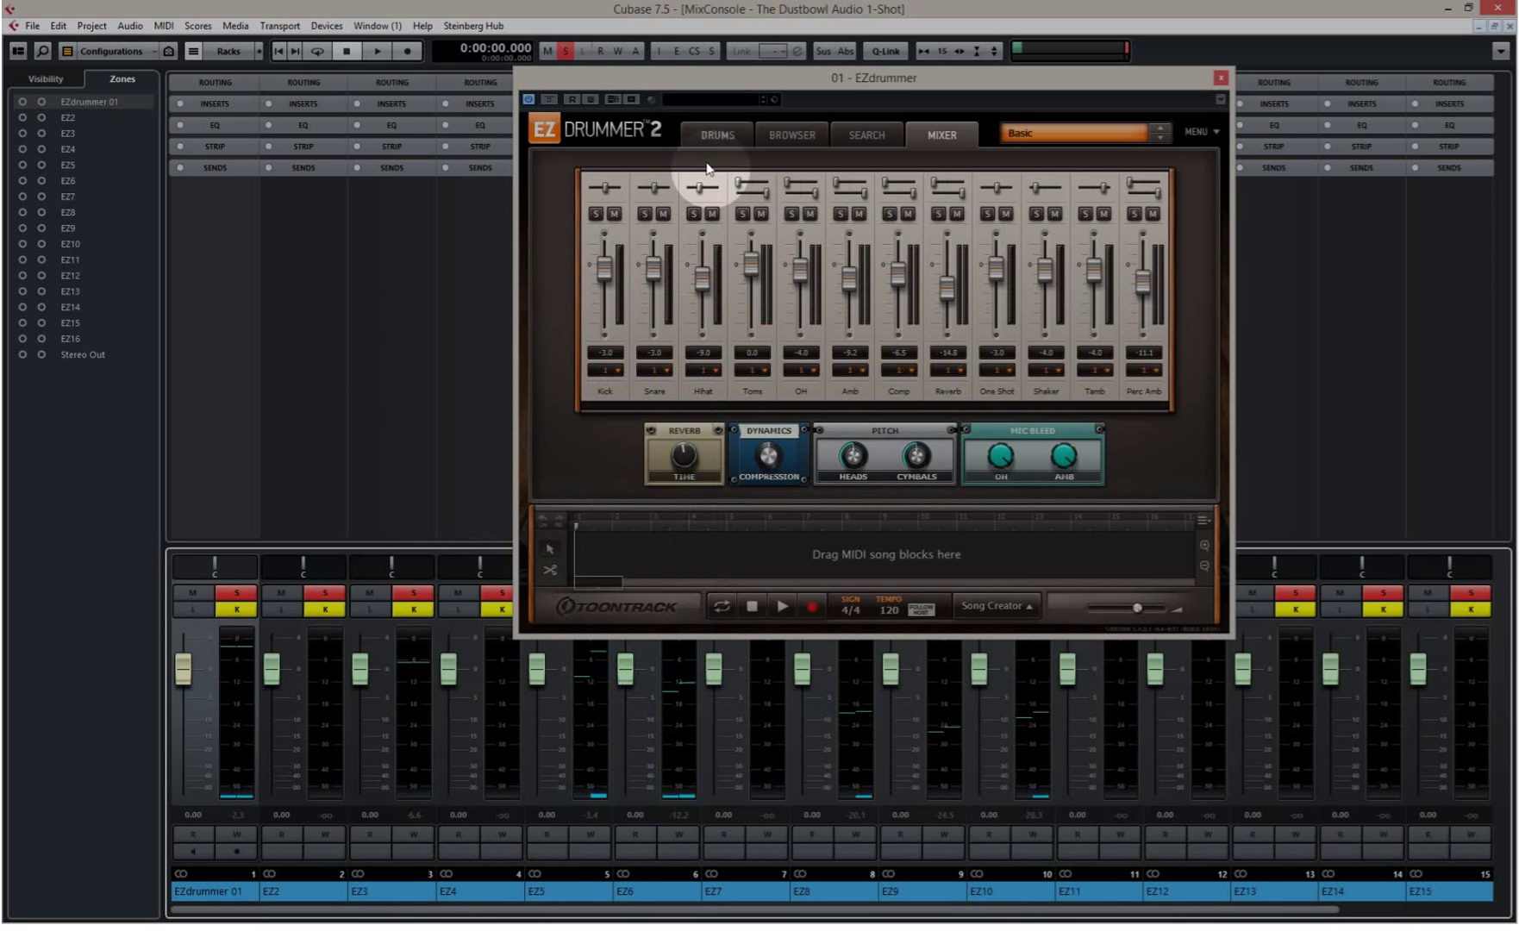
click(717, 134)
- Play the snare, kick, a floor tom and a rack tom to check the MixConsole meters with stereo routing
click(798, 389)
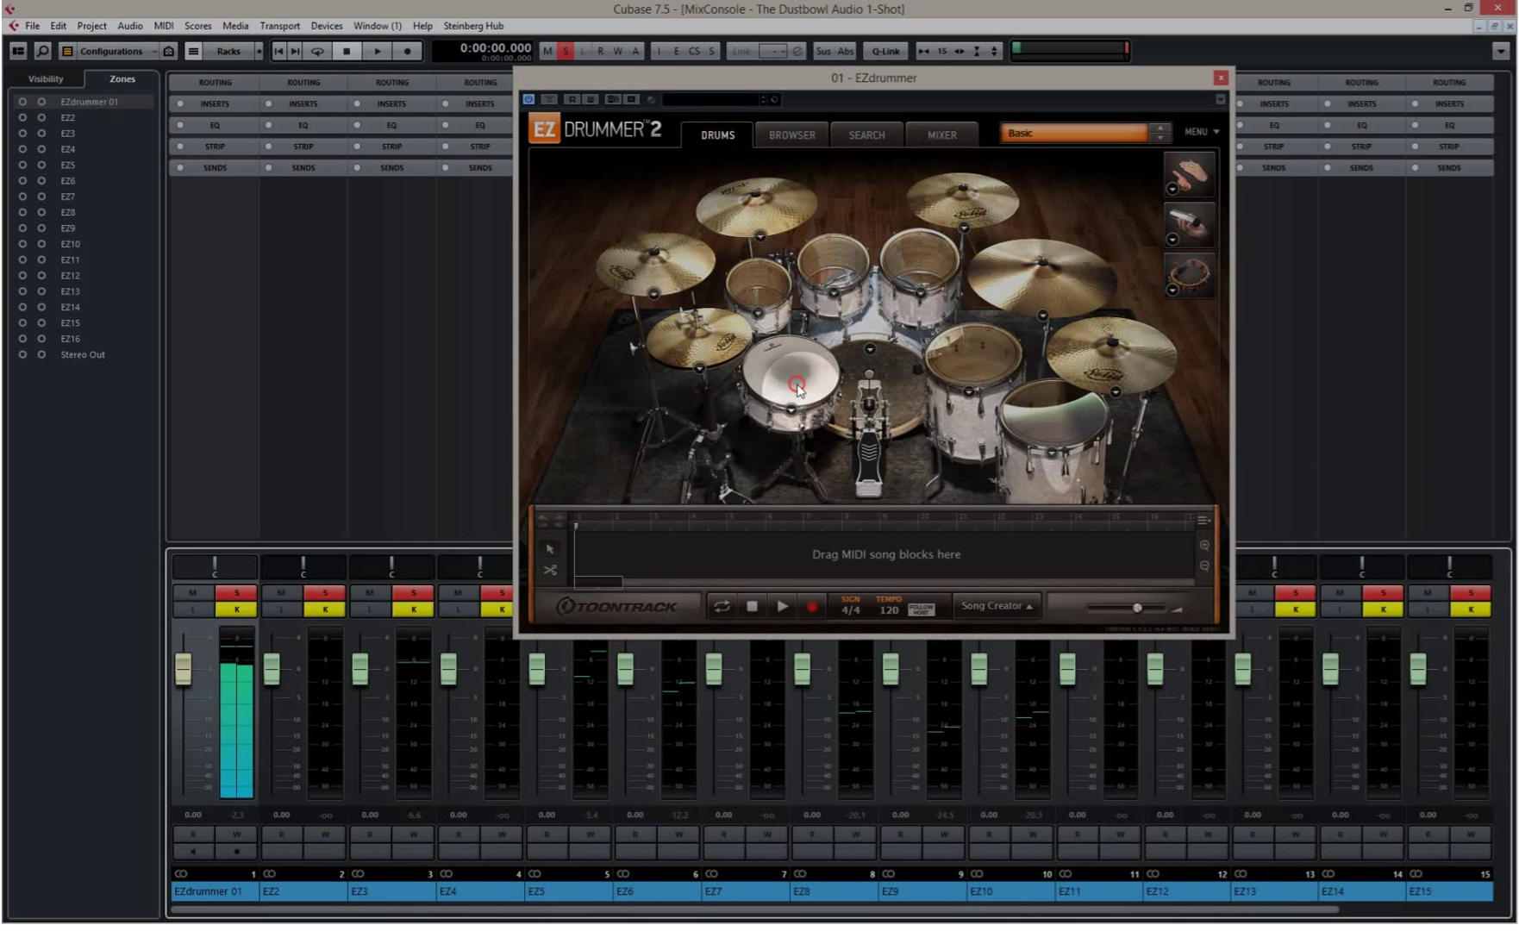
click(885, 390)
click(946, 367)
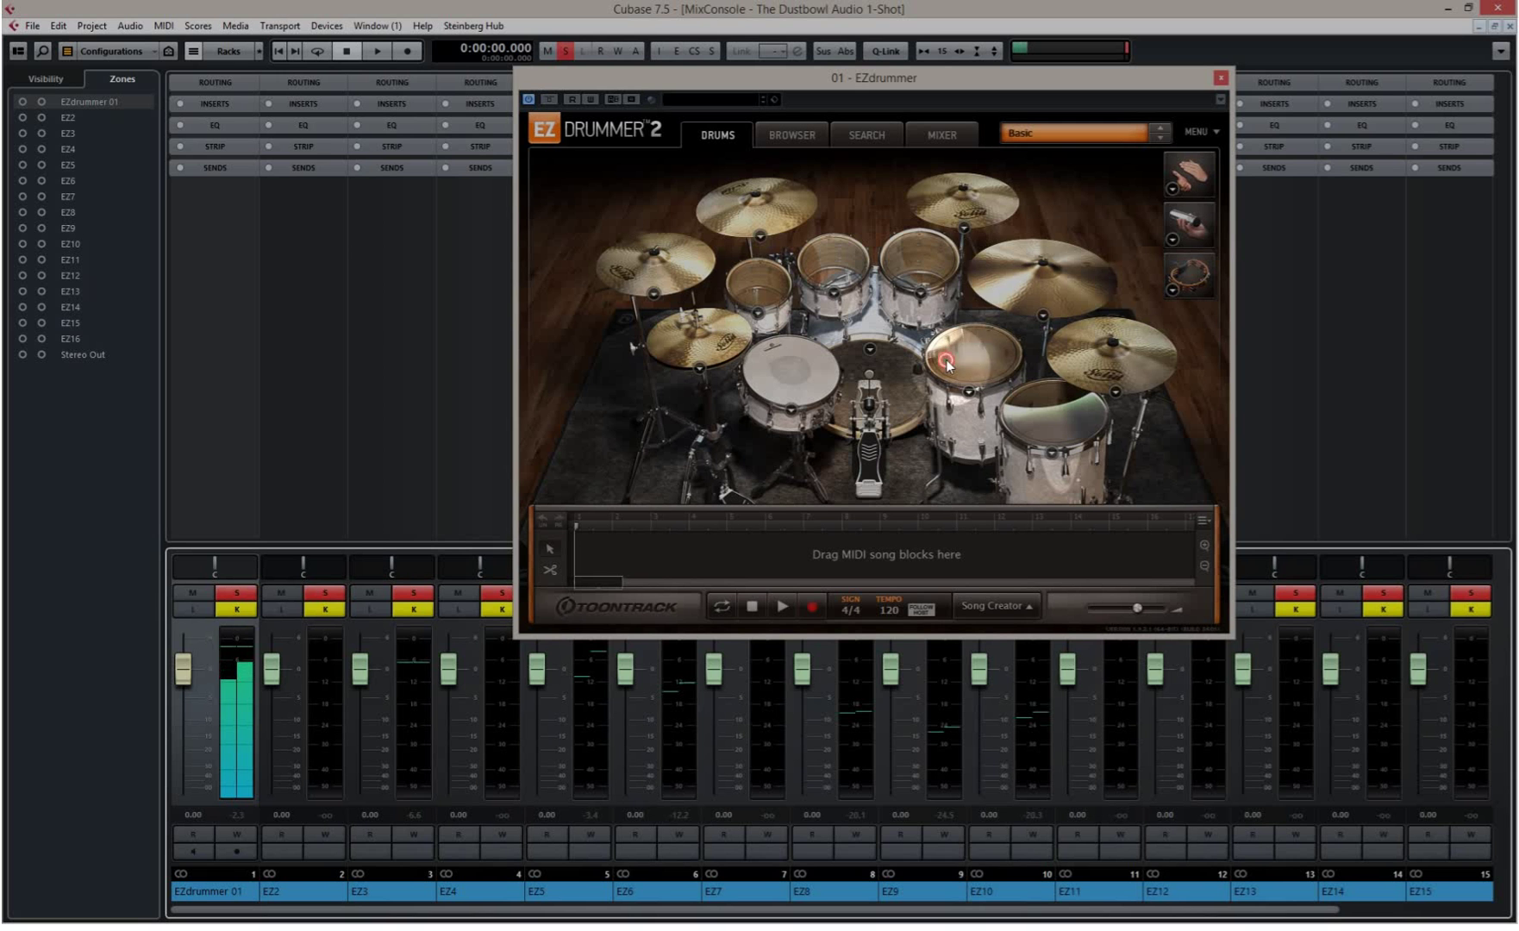
click(937, 268)
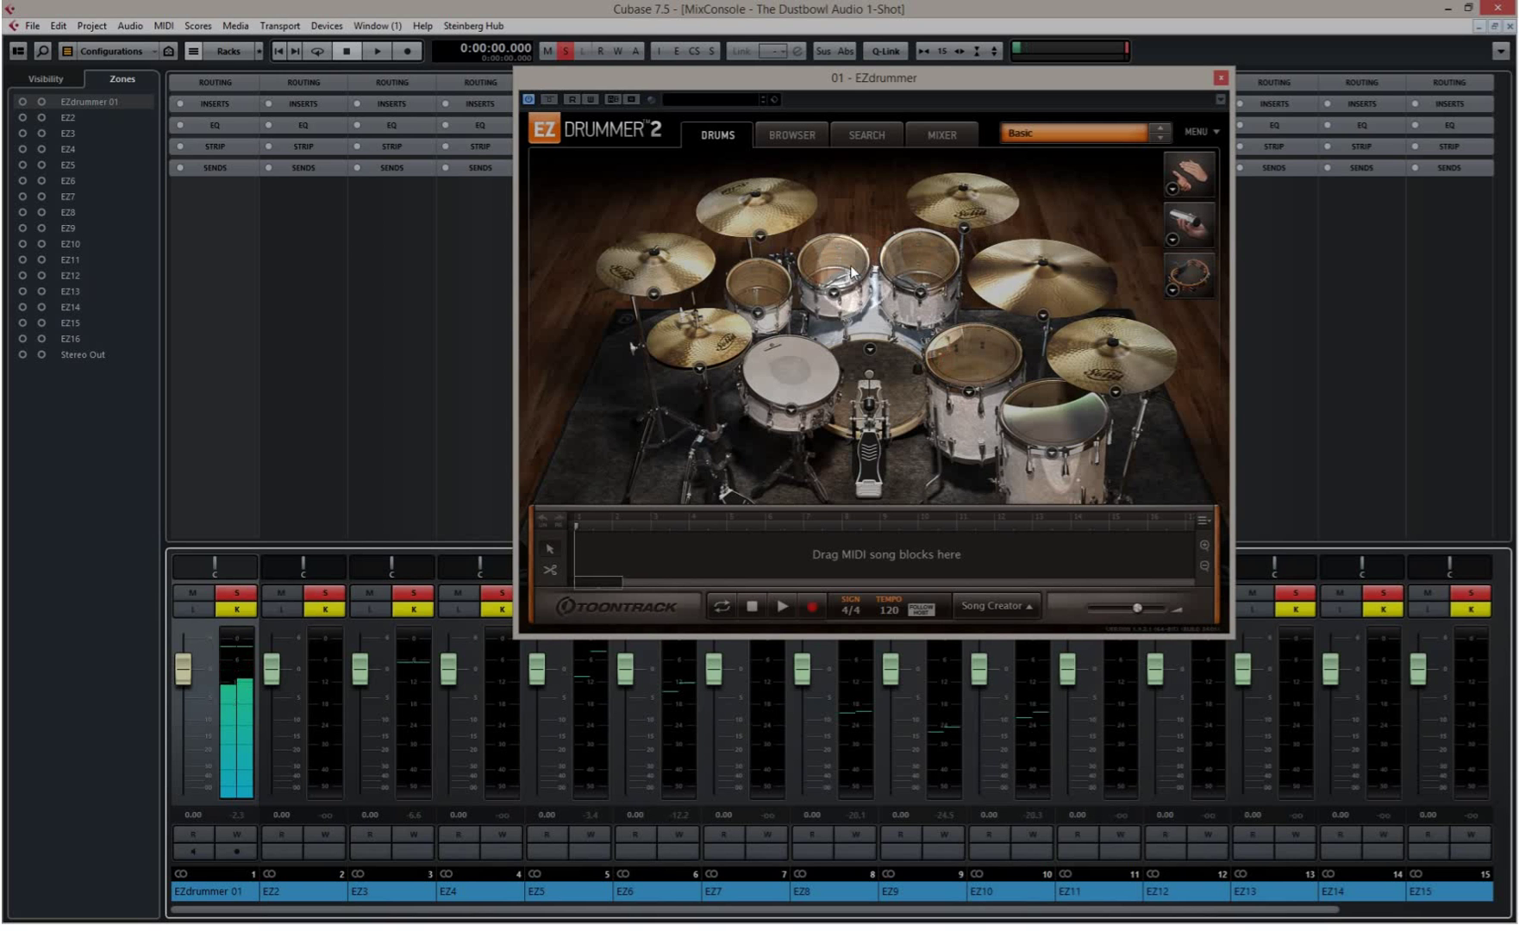
- Set EZdrummer's mixer output routing back to Multichannel and show the drum kit again
click(941, 134)
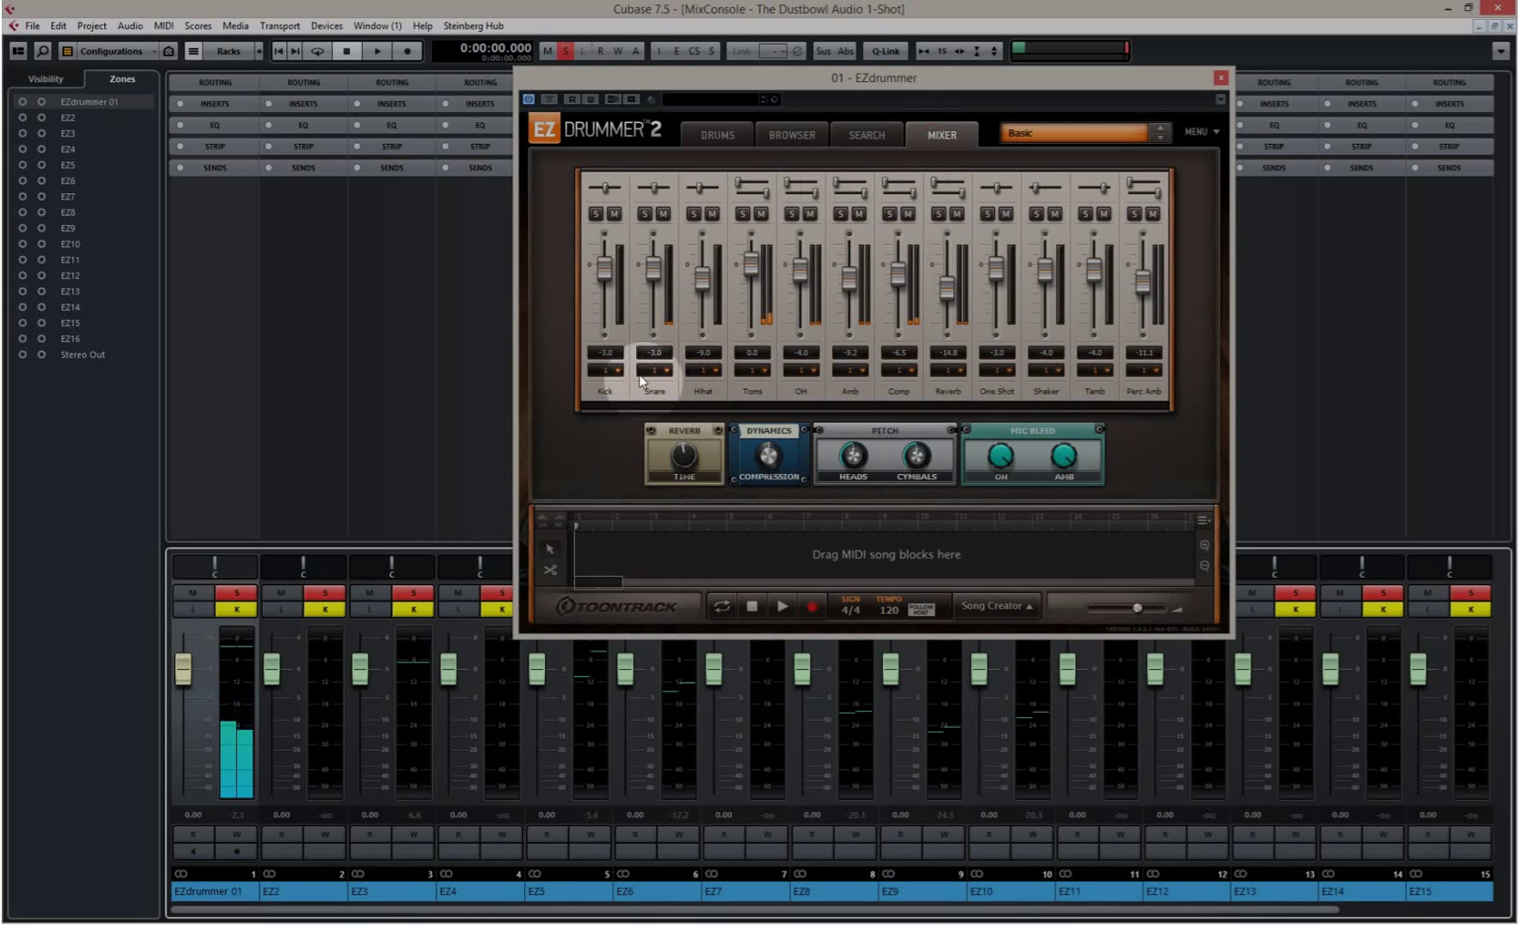
click(613, 373)
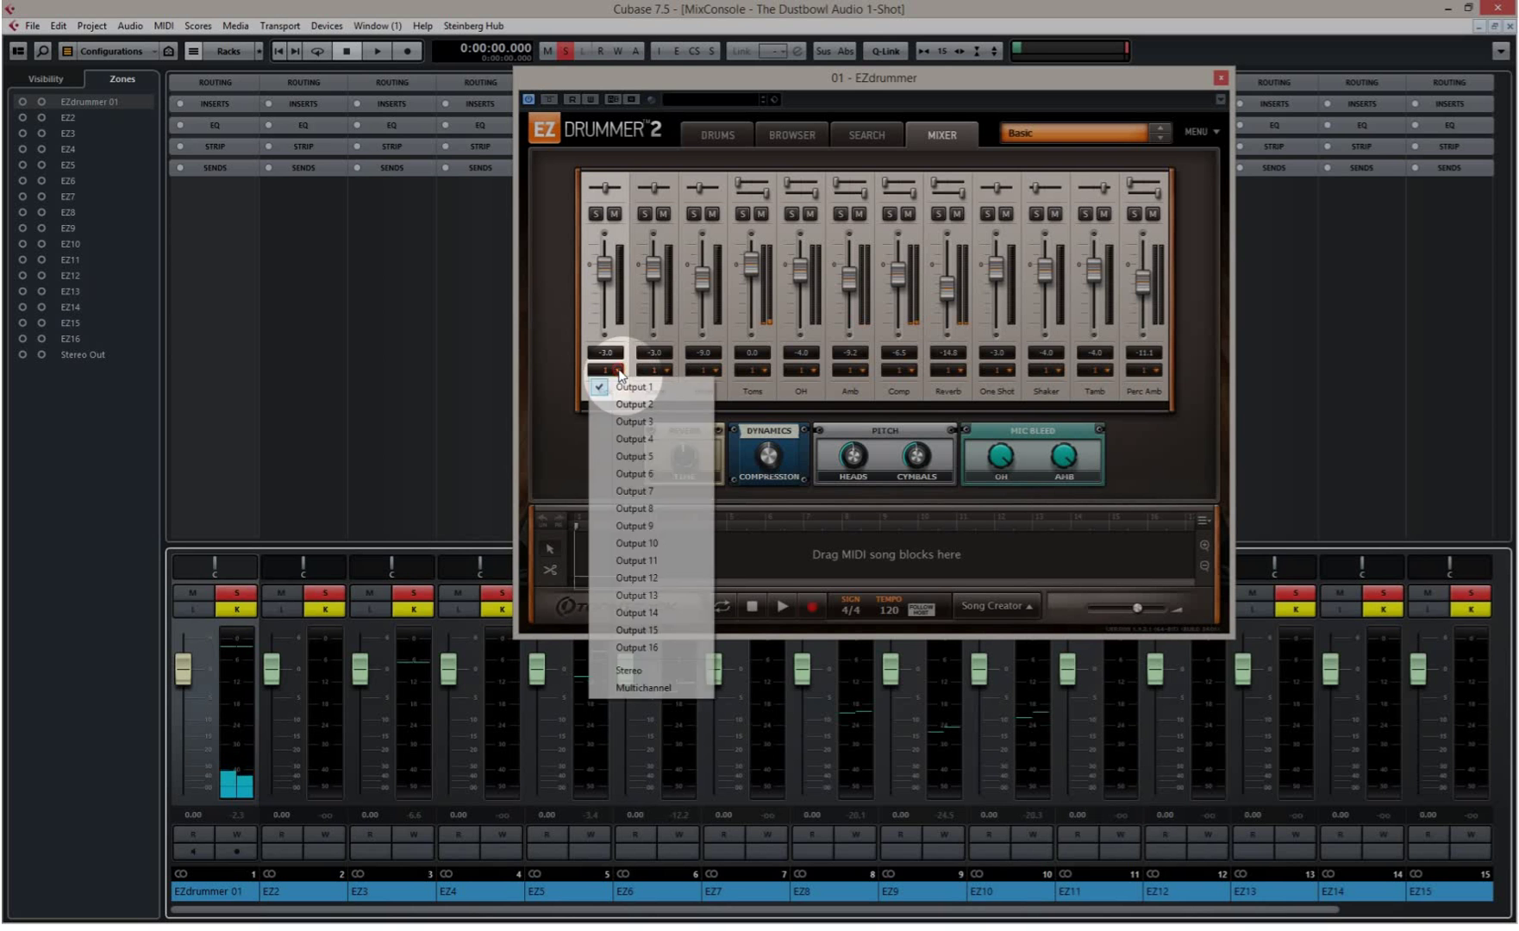
click(644, 687)
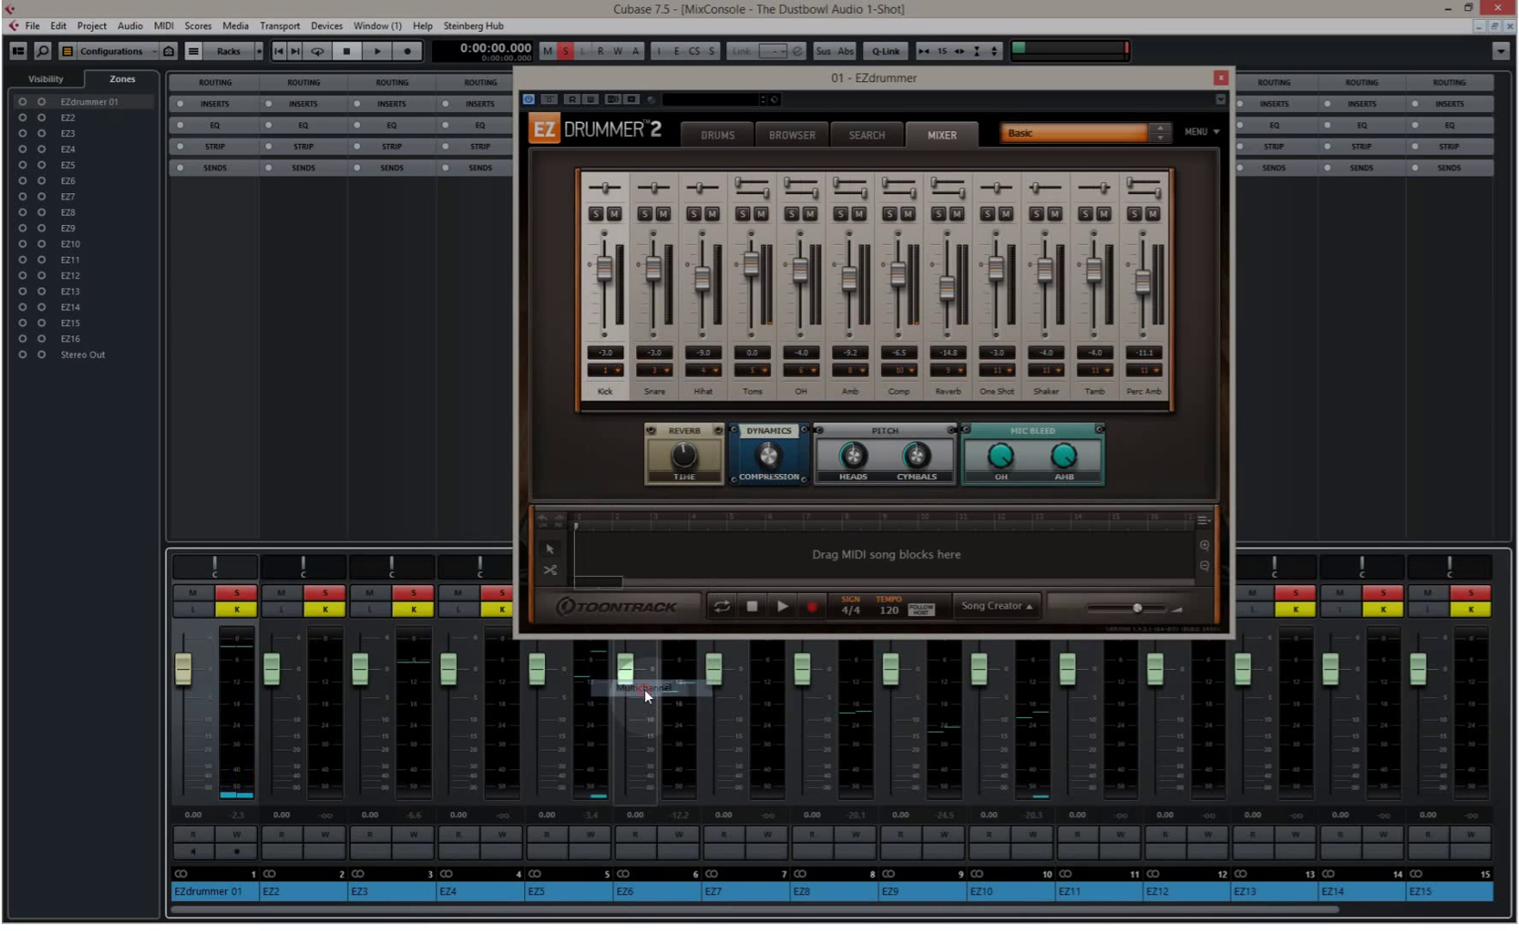
click(690, 137)
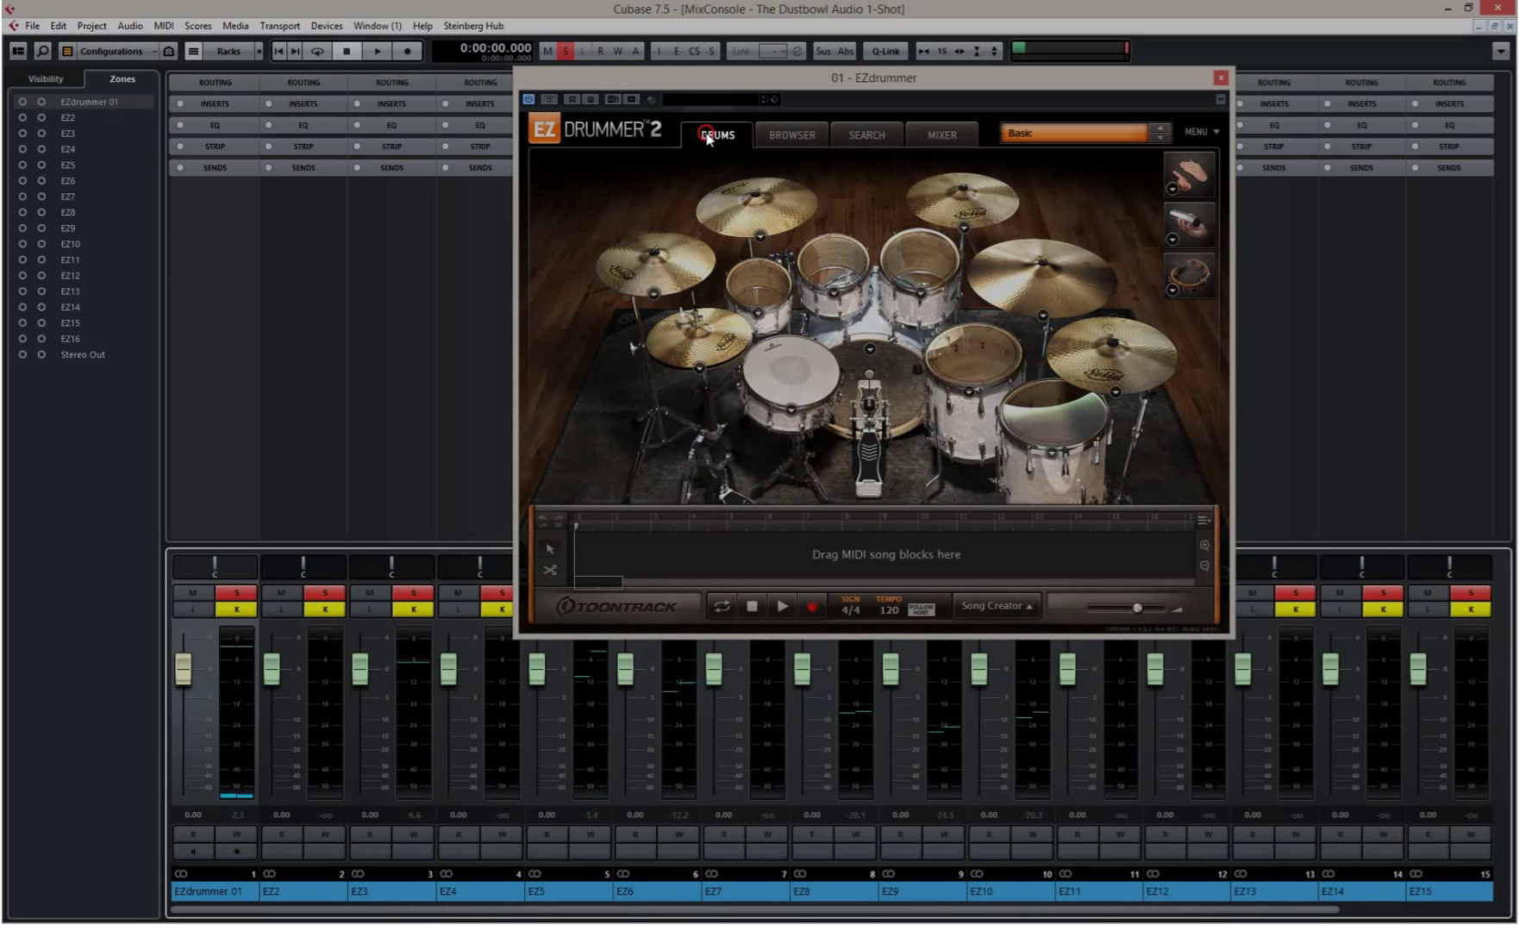
- Play two rack toms and the kick to check the separate channel meters, and close the MixConsole
click(834, 269)
click(863, 374)
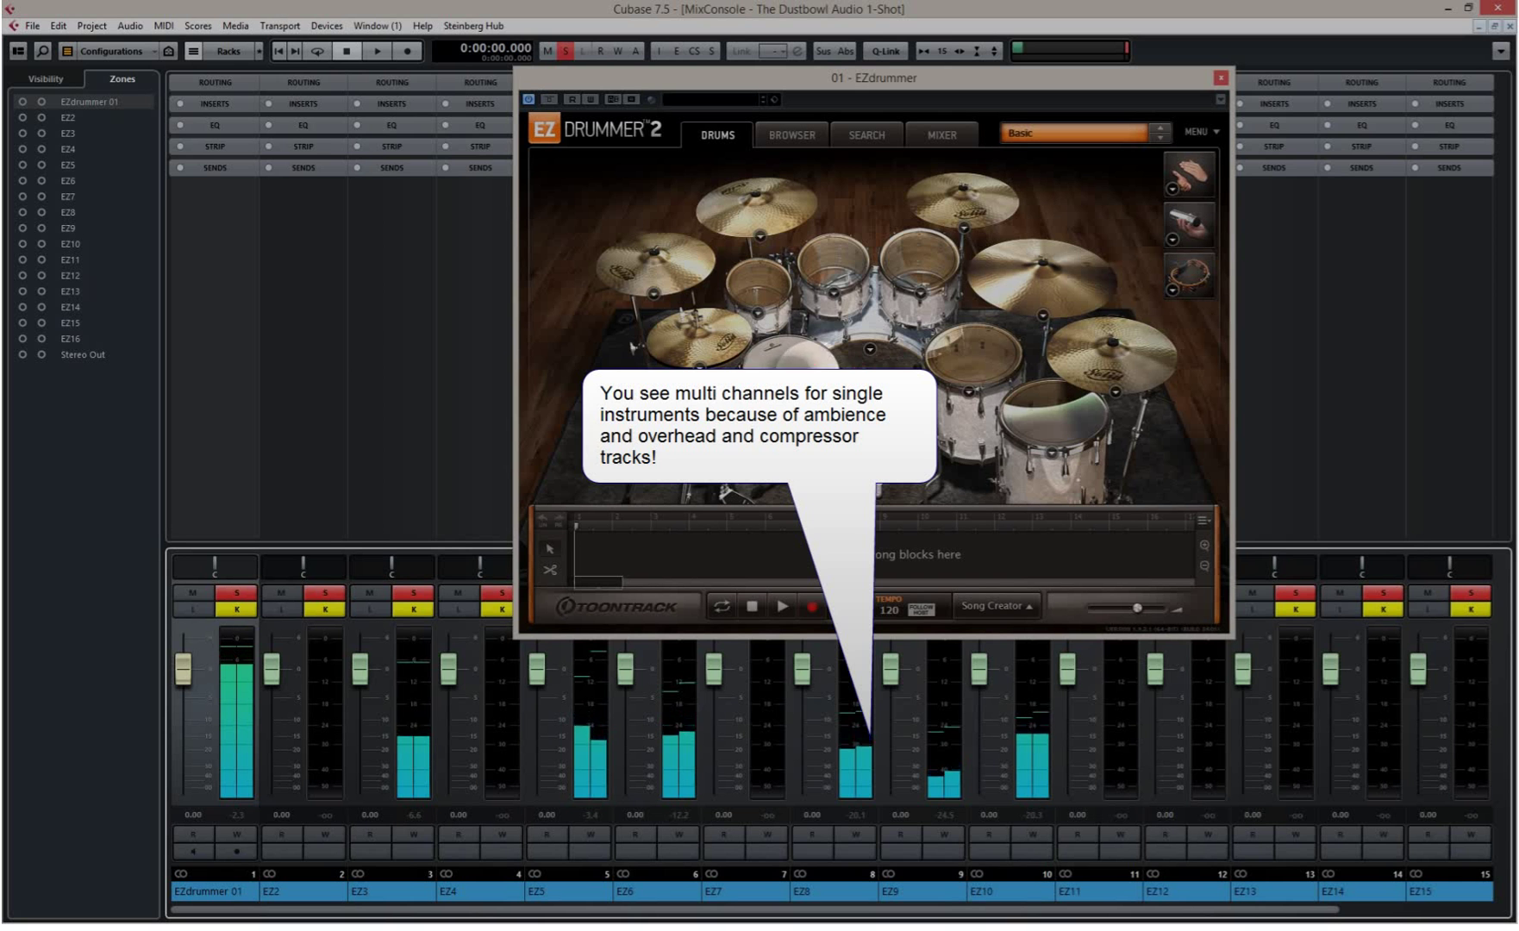
click(765, 284)
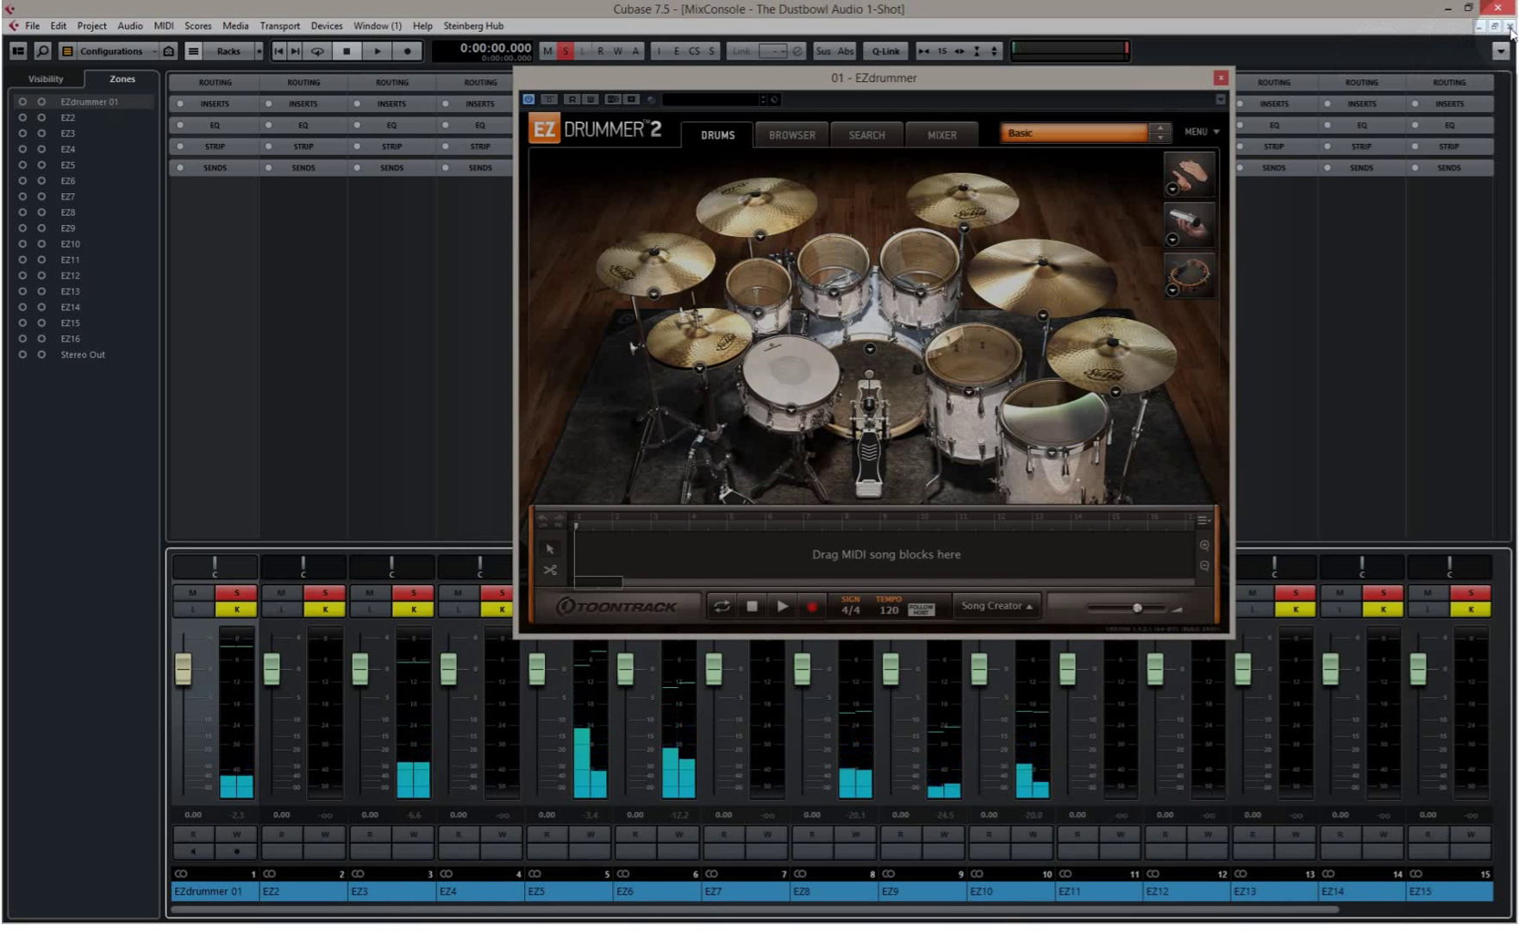
click(1509, 26)
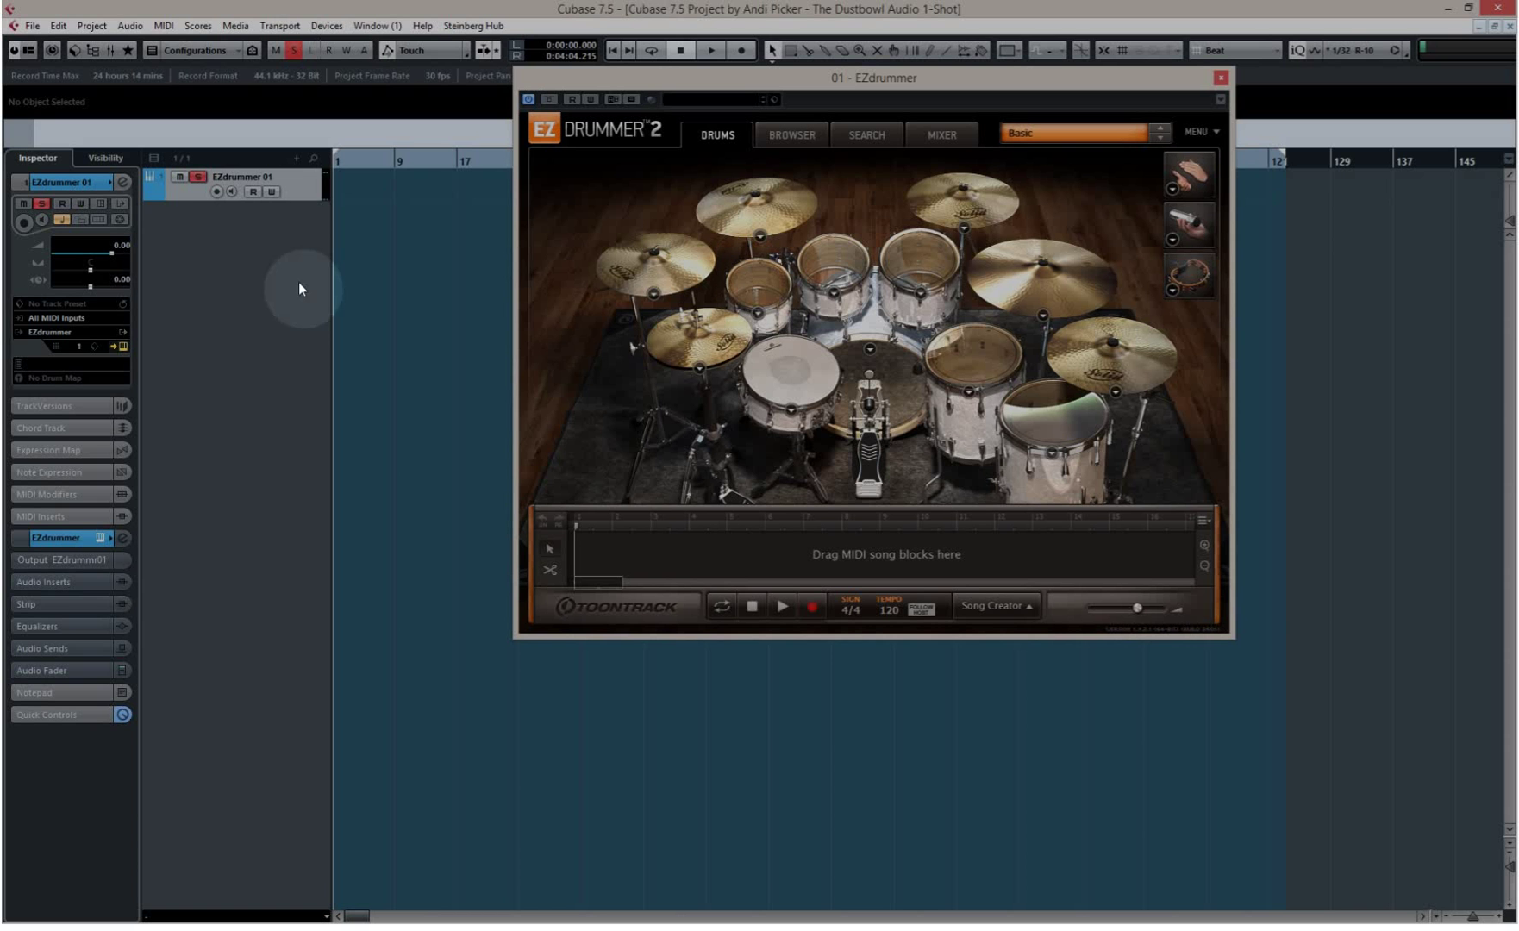
- Remove the EZdrummer 01 instrument track from the project
right_click(313, 183)
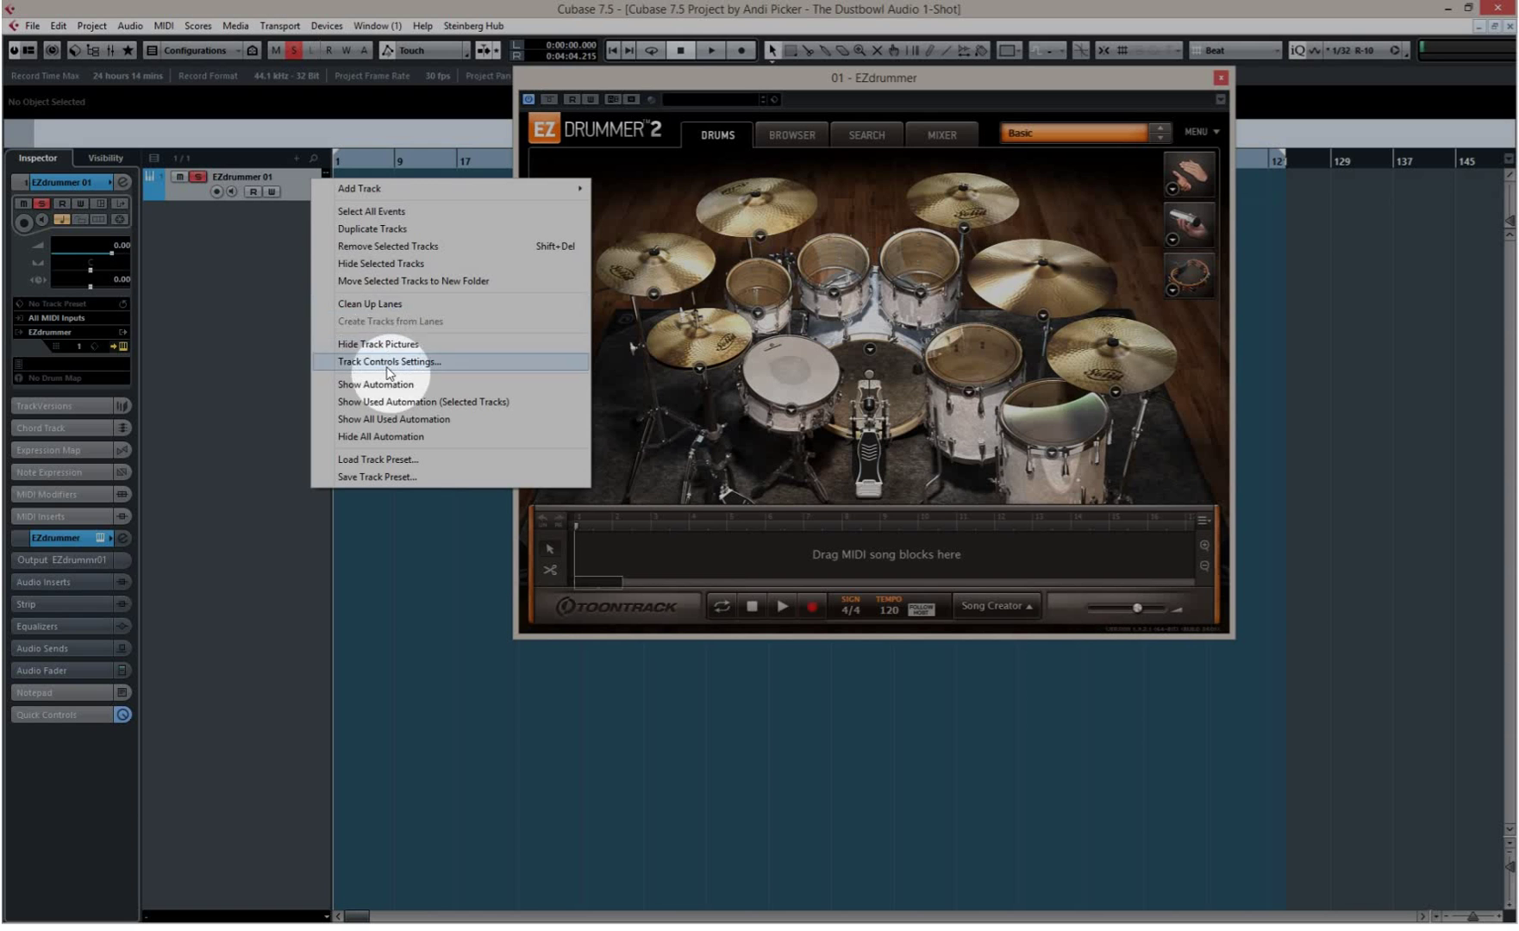
click(377, 248)
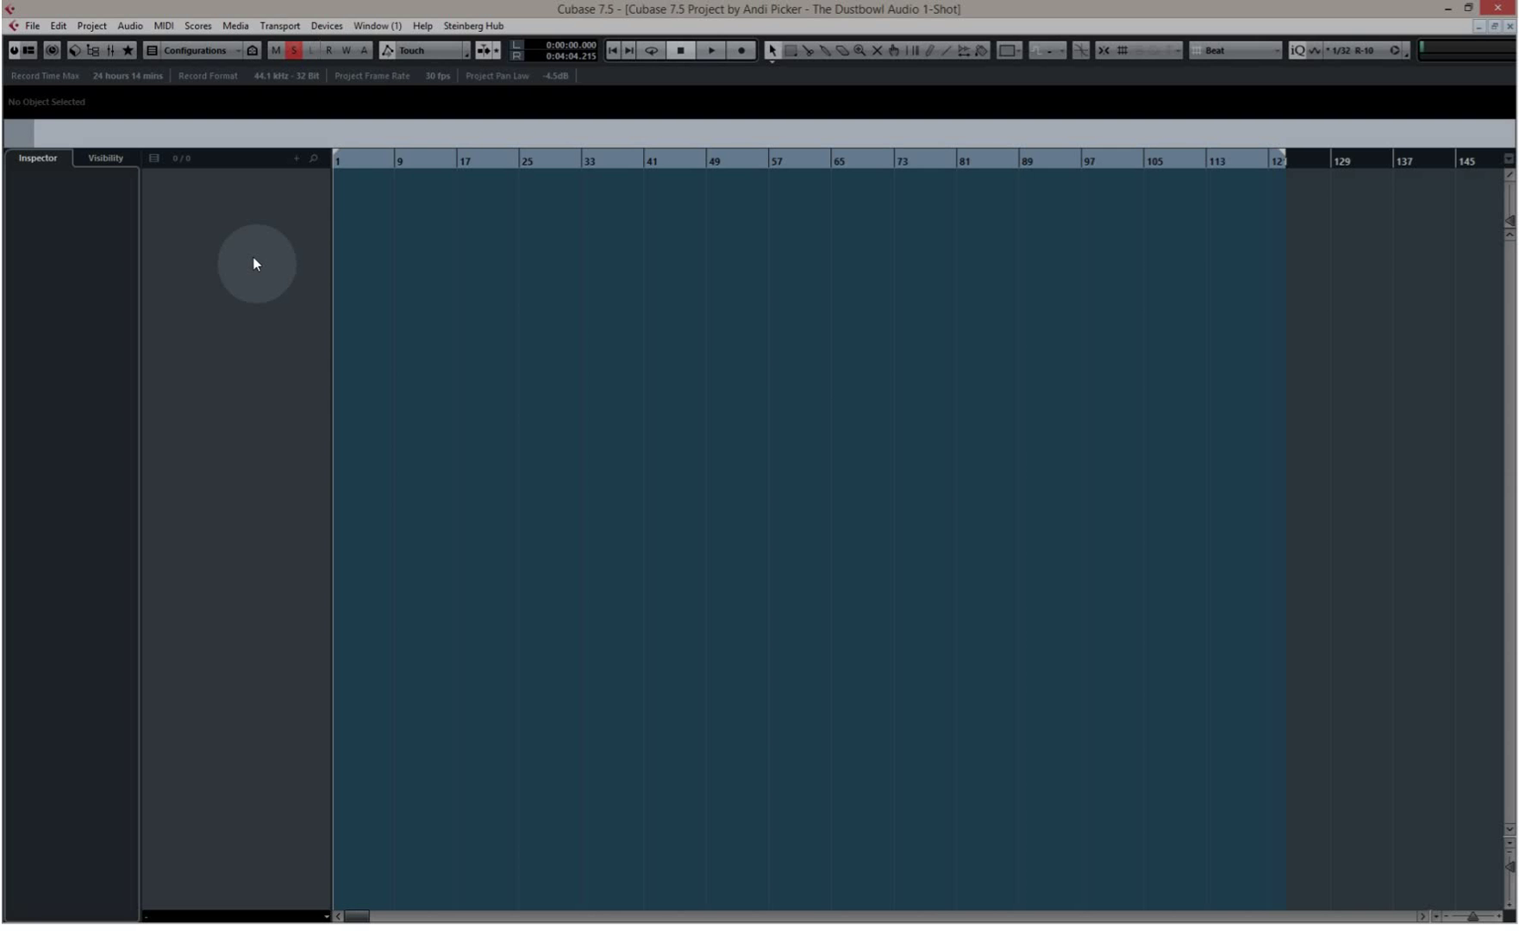
- Add EZdrummer as a rack instrument in the VST Instruments window, create its assigned MIDI track, and move the window away from the track list
click(326, 26)
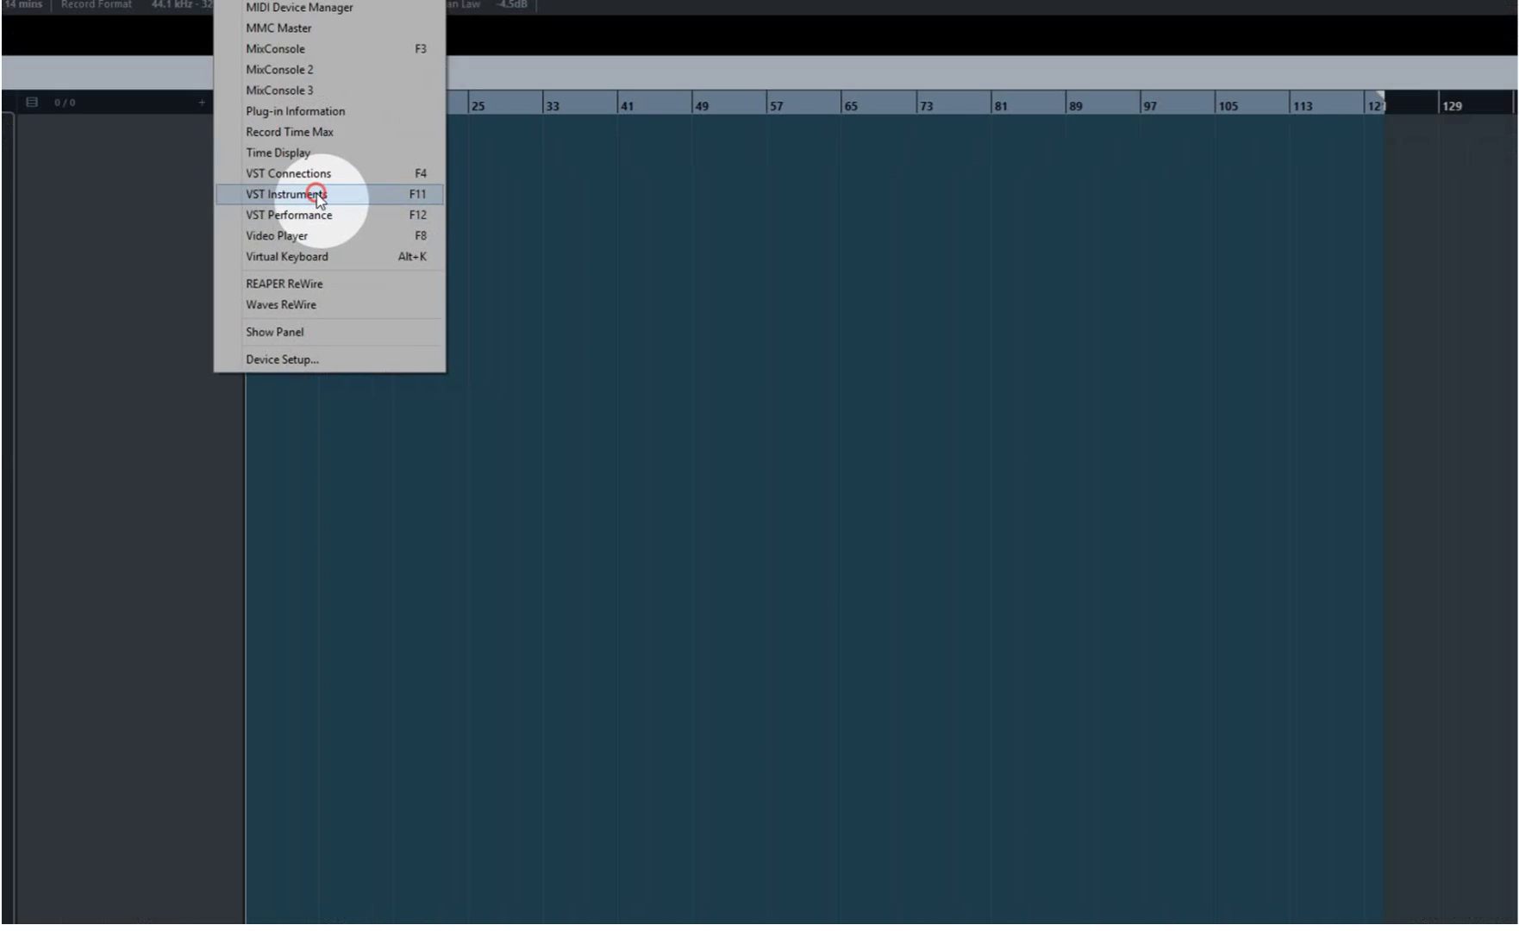
click(394, 238)
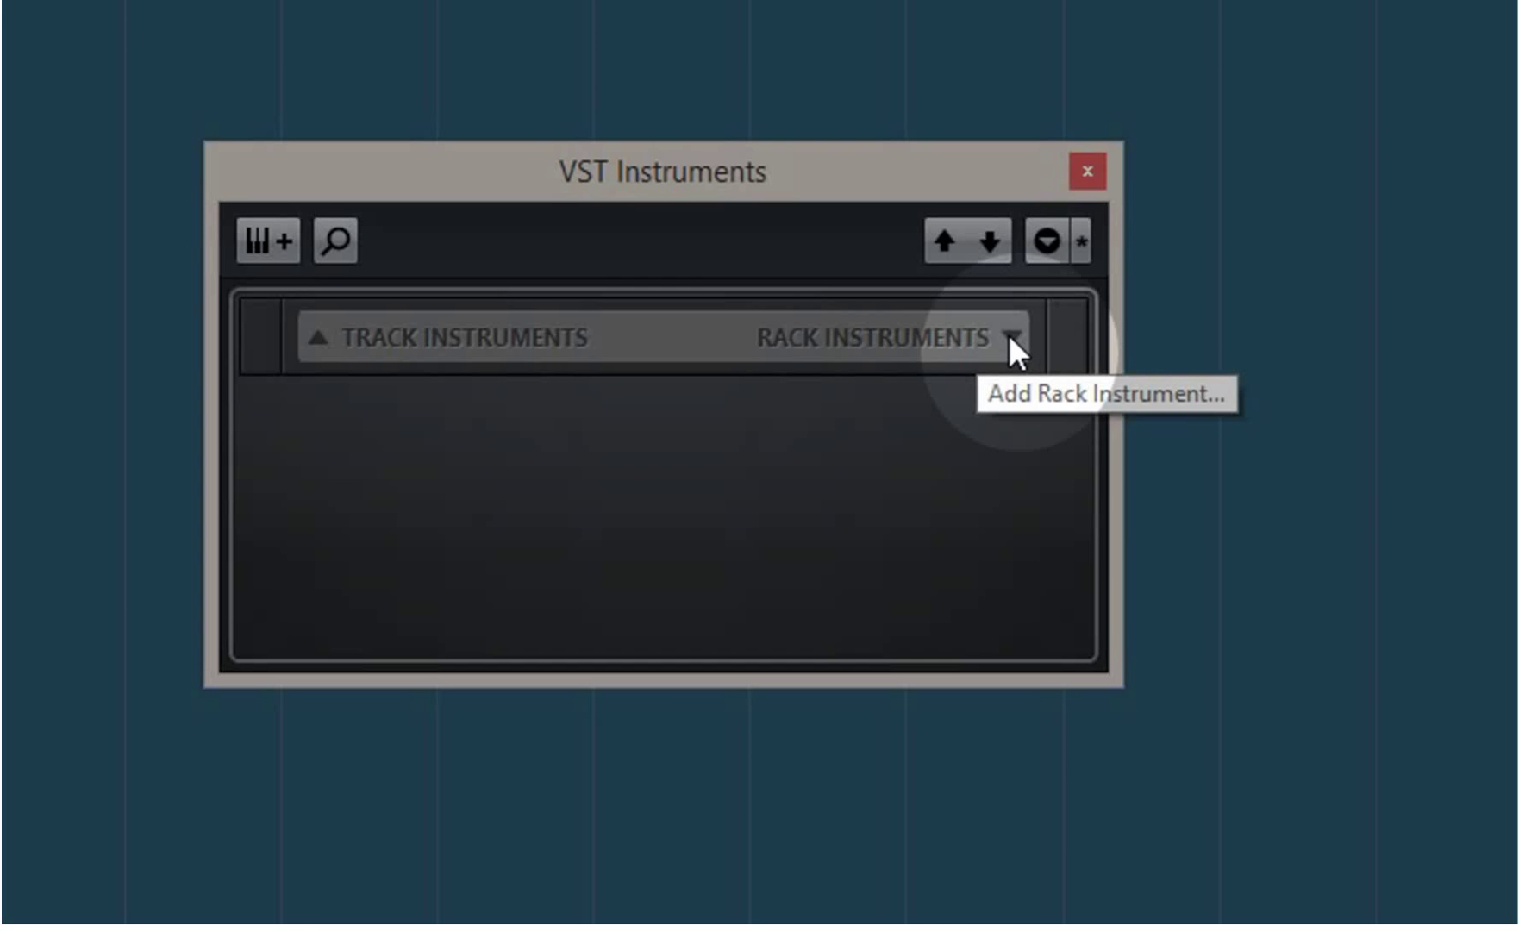
click(1011, 337)
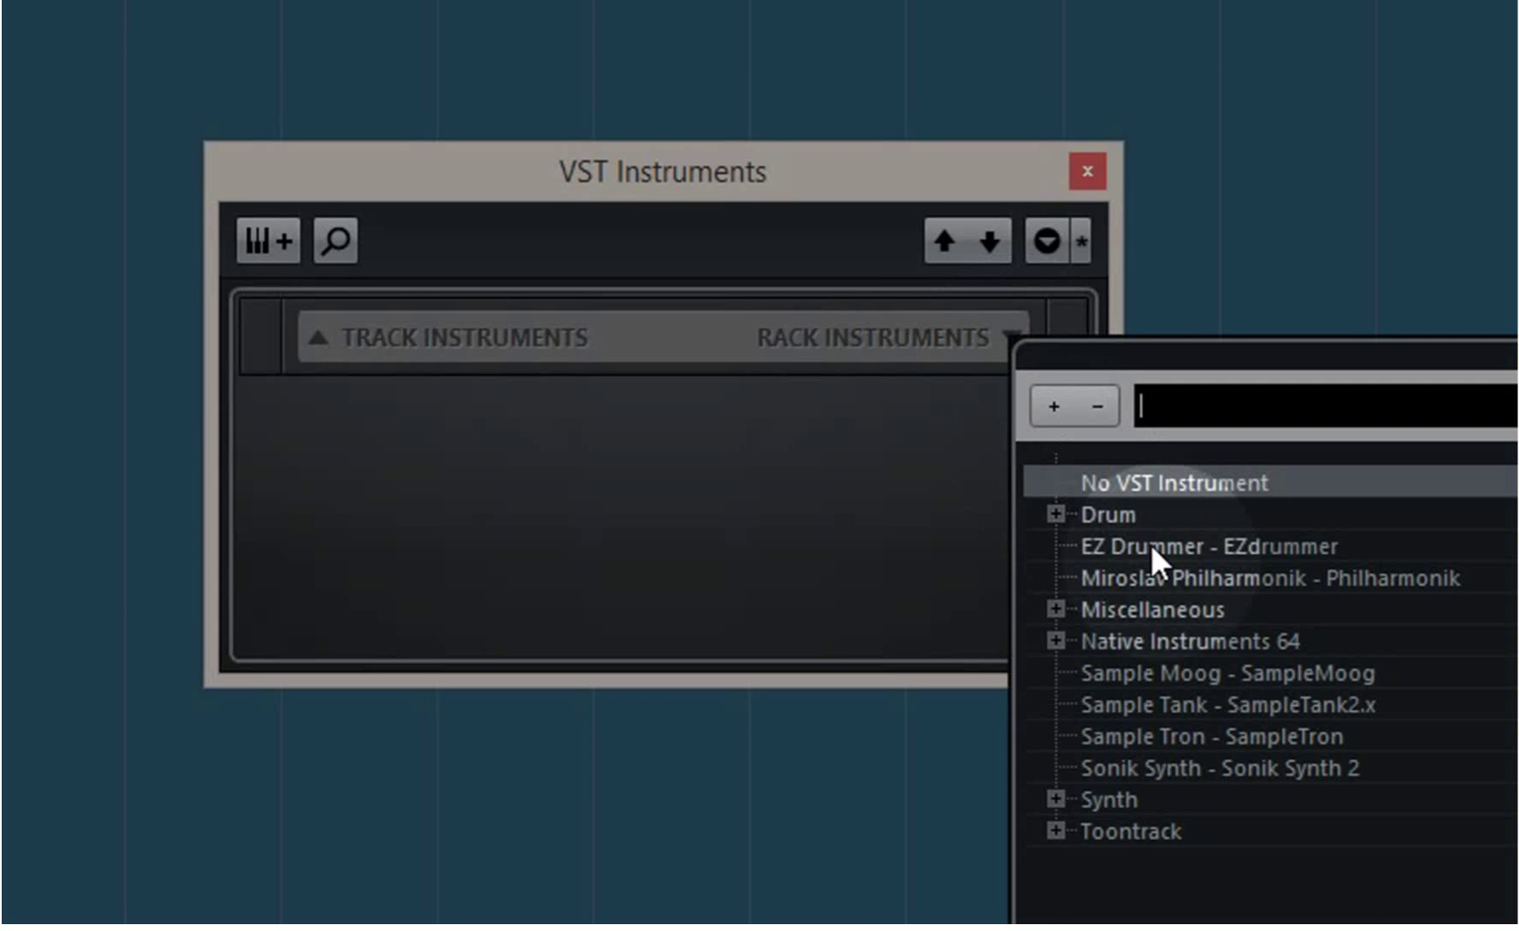
click(1151, 543)
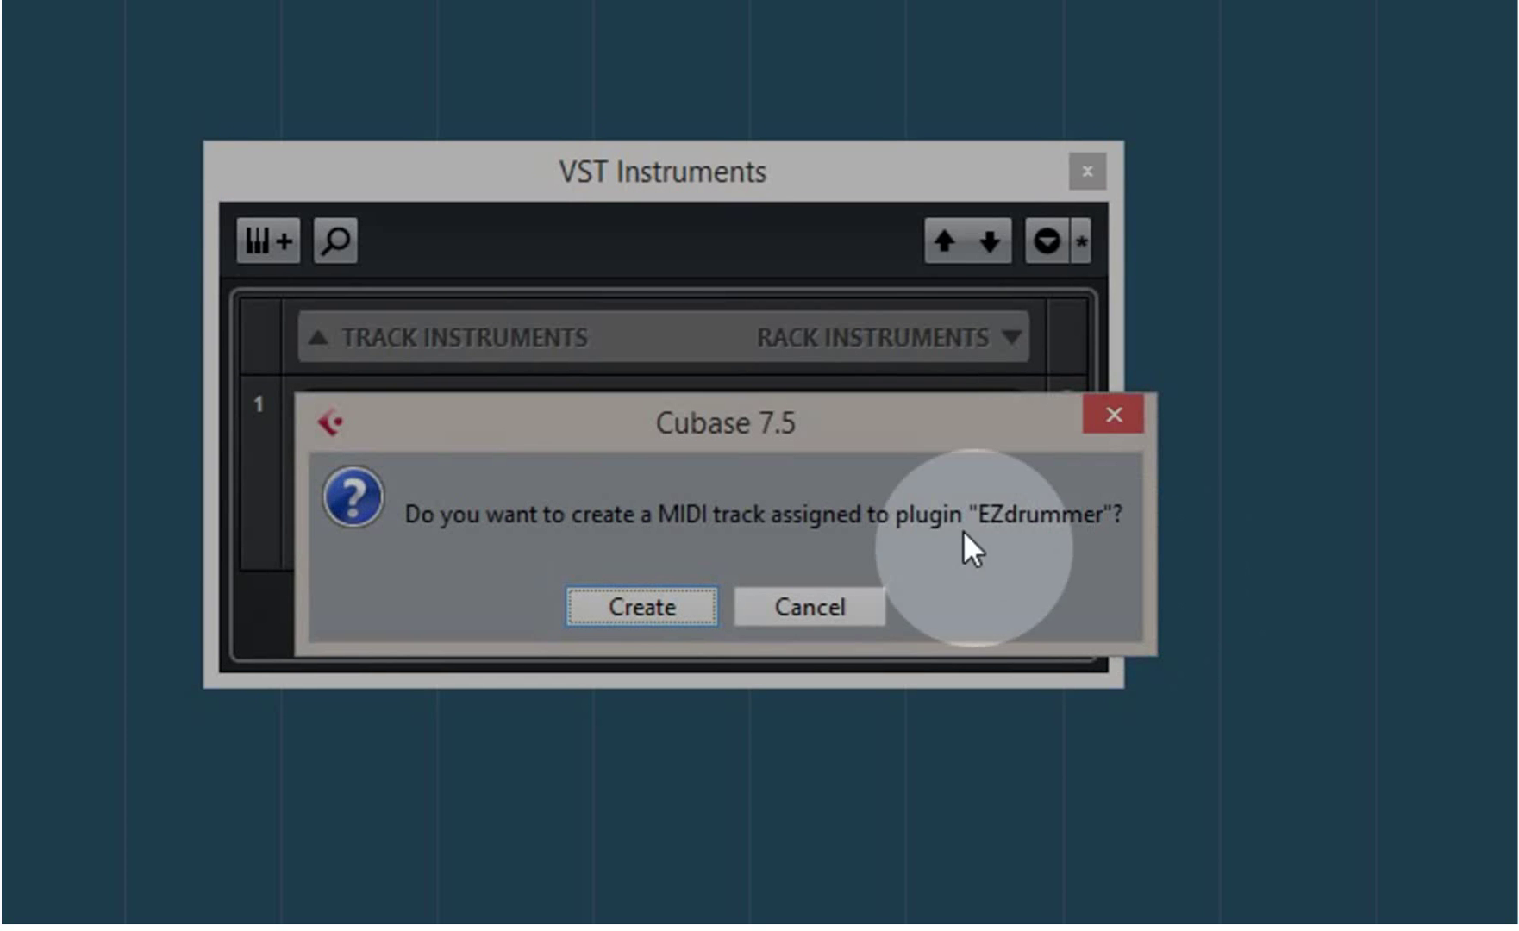
click(634, 611)
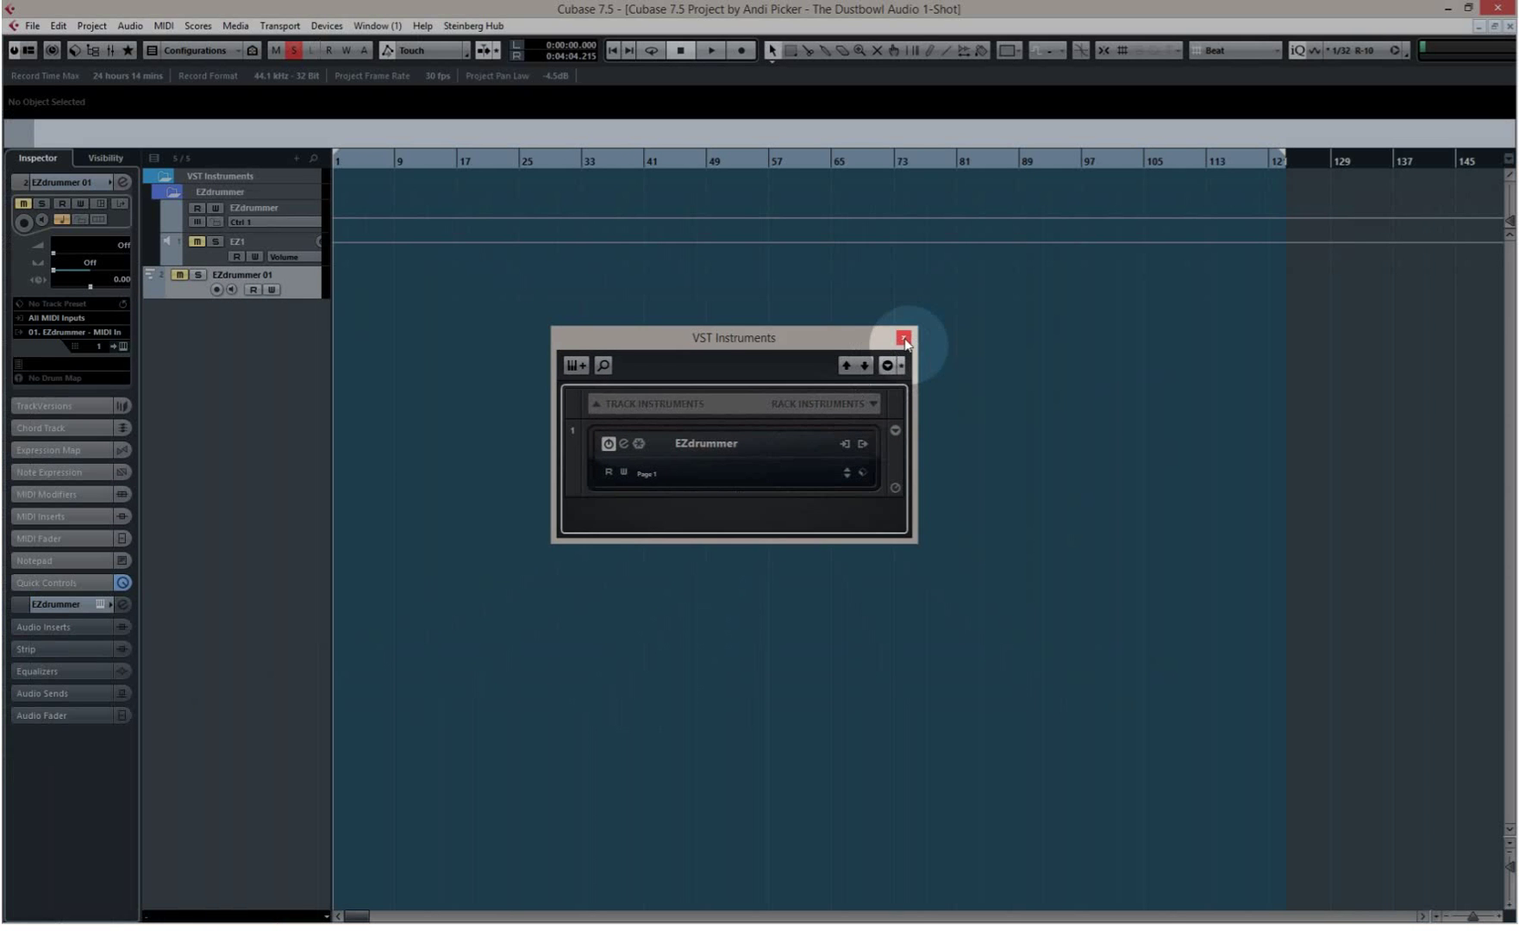
drag(896, 338, 1040, 420)
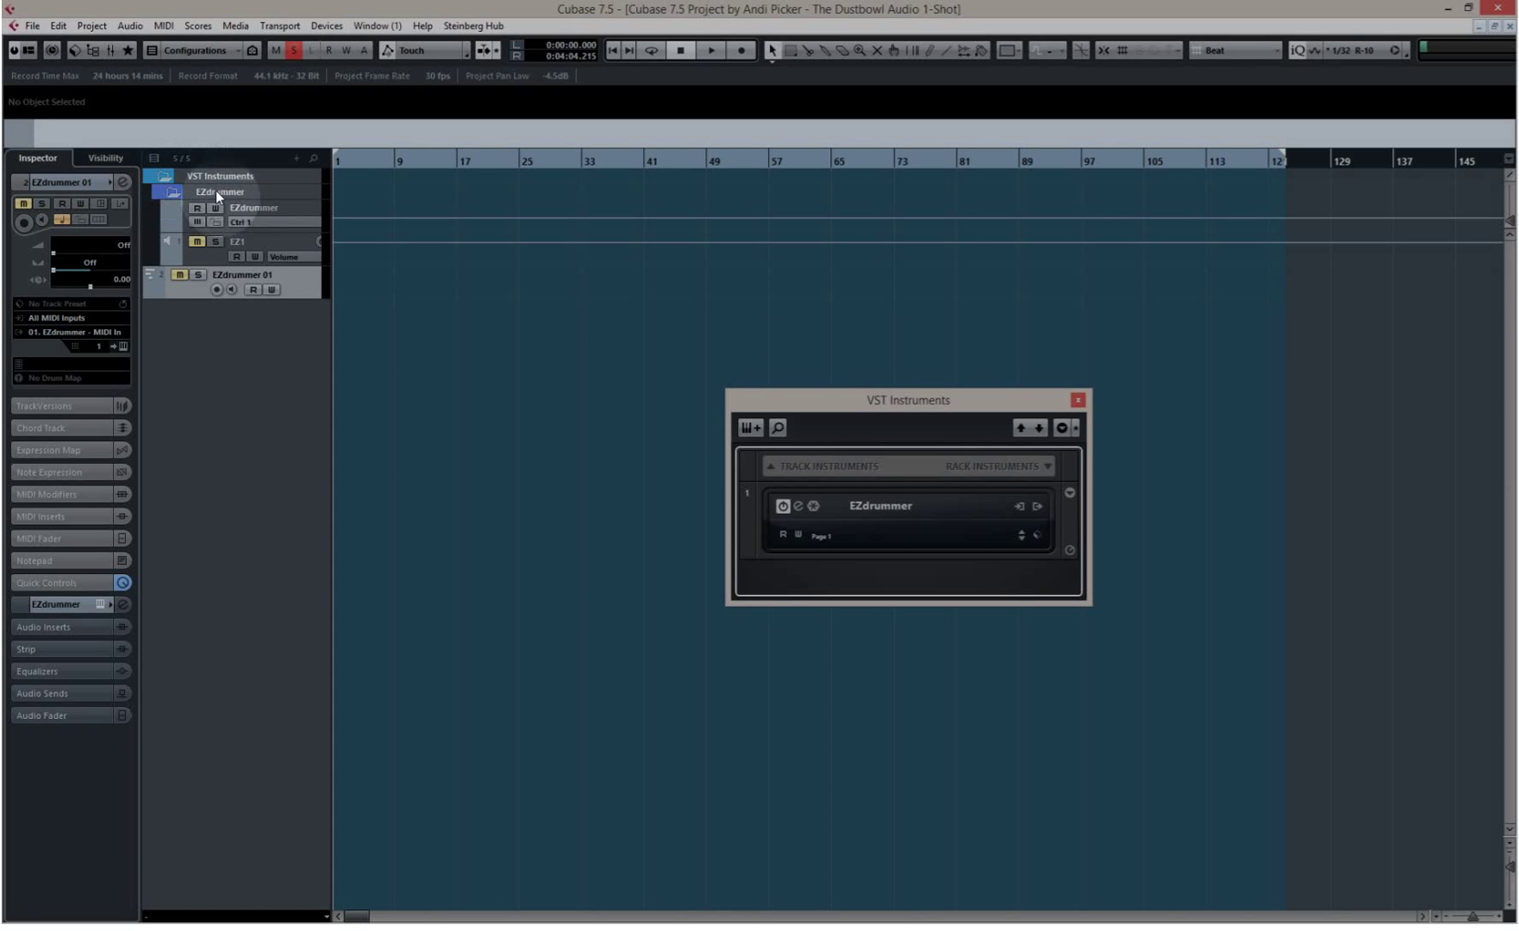
- Select the EZdrummer 01 MIDI track, open its instrument editor and reposition the editor window over the project
click(199, 255)
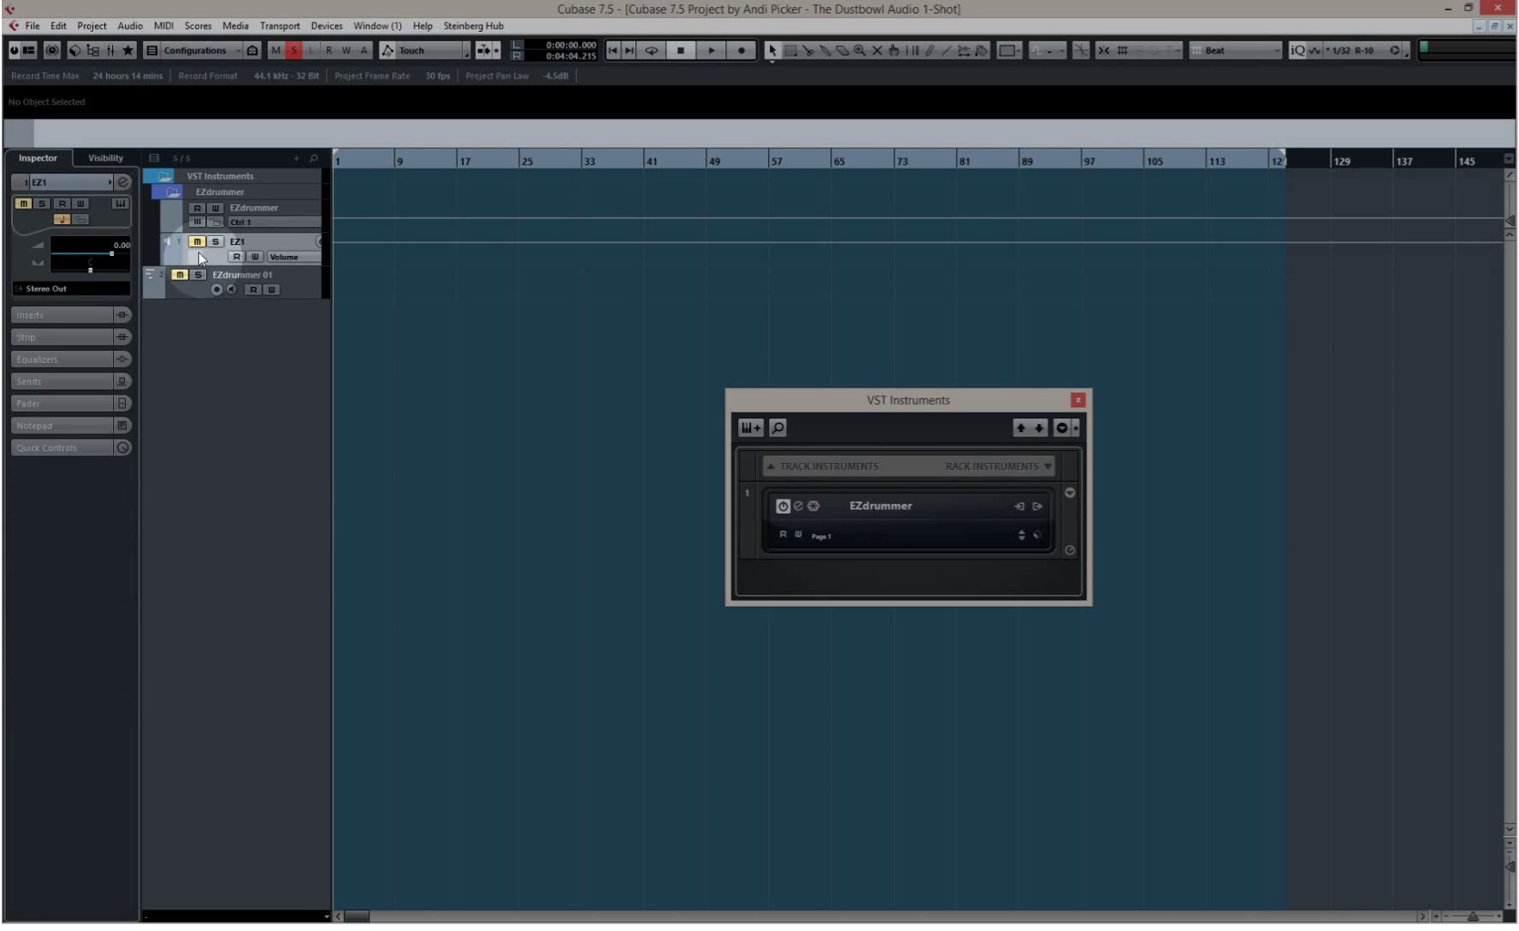
click(201, 297)
click(121, 347)
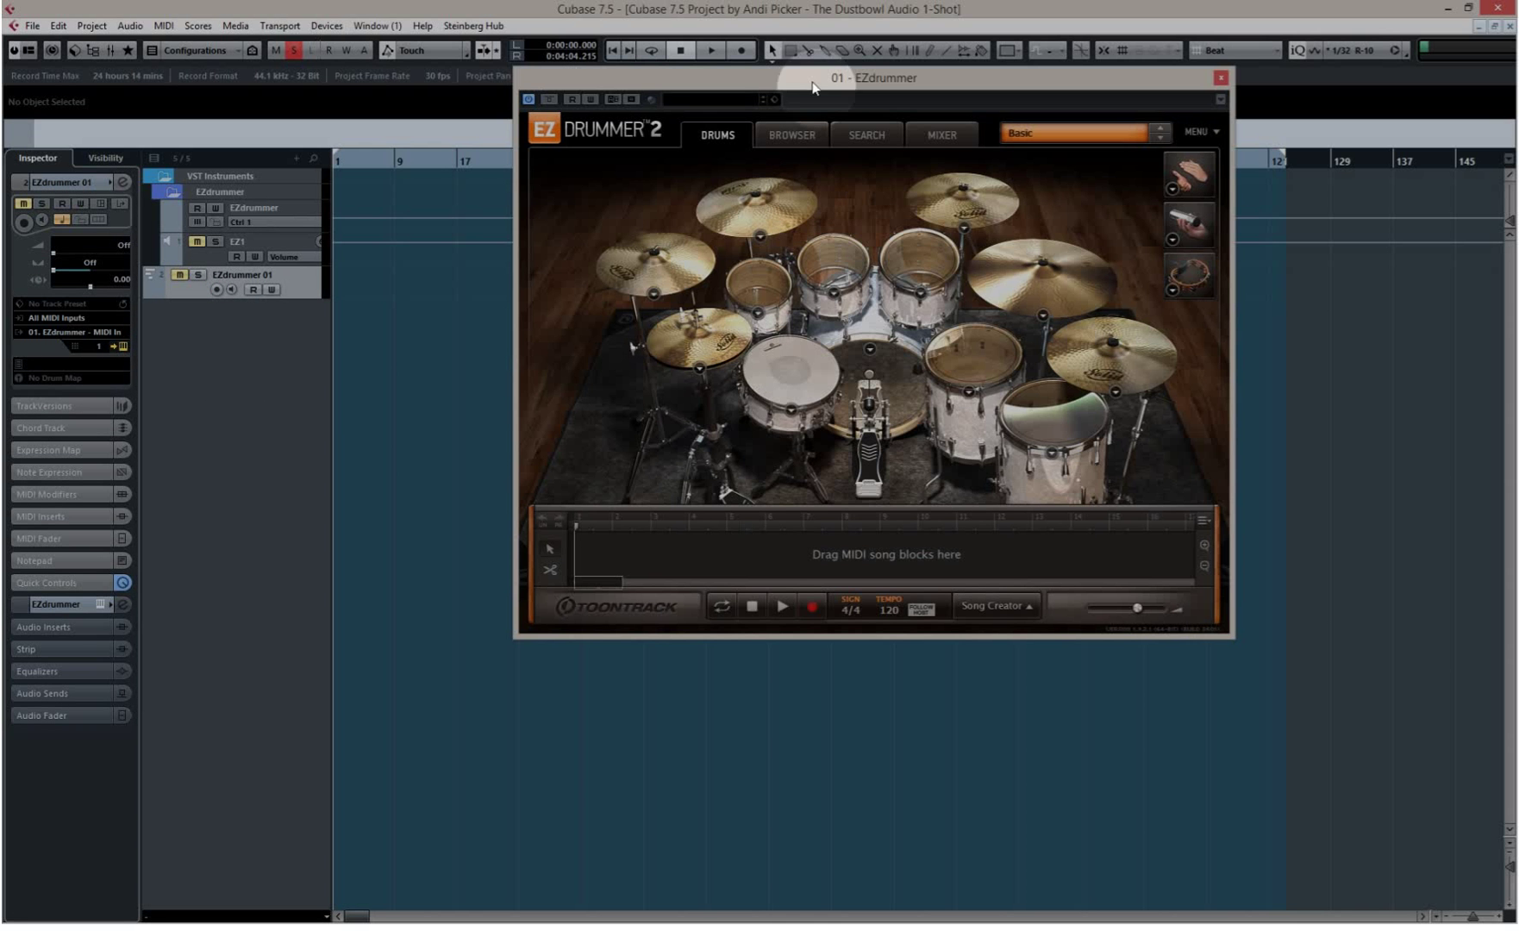
drag(814, 77, 835, 135)
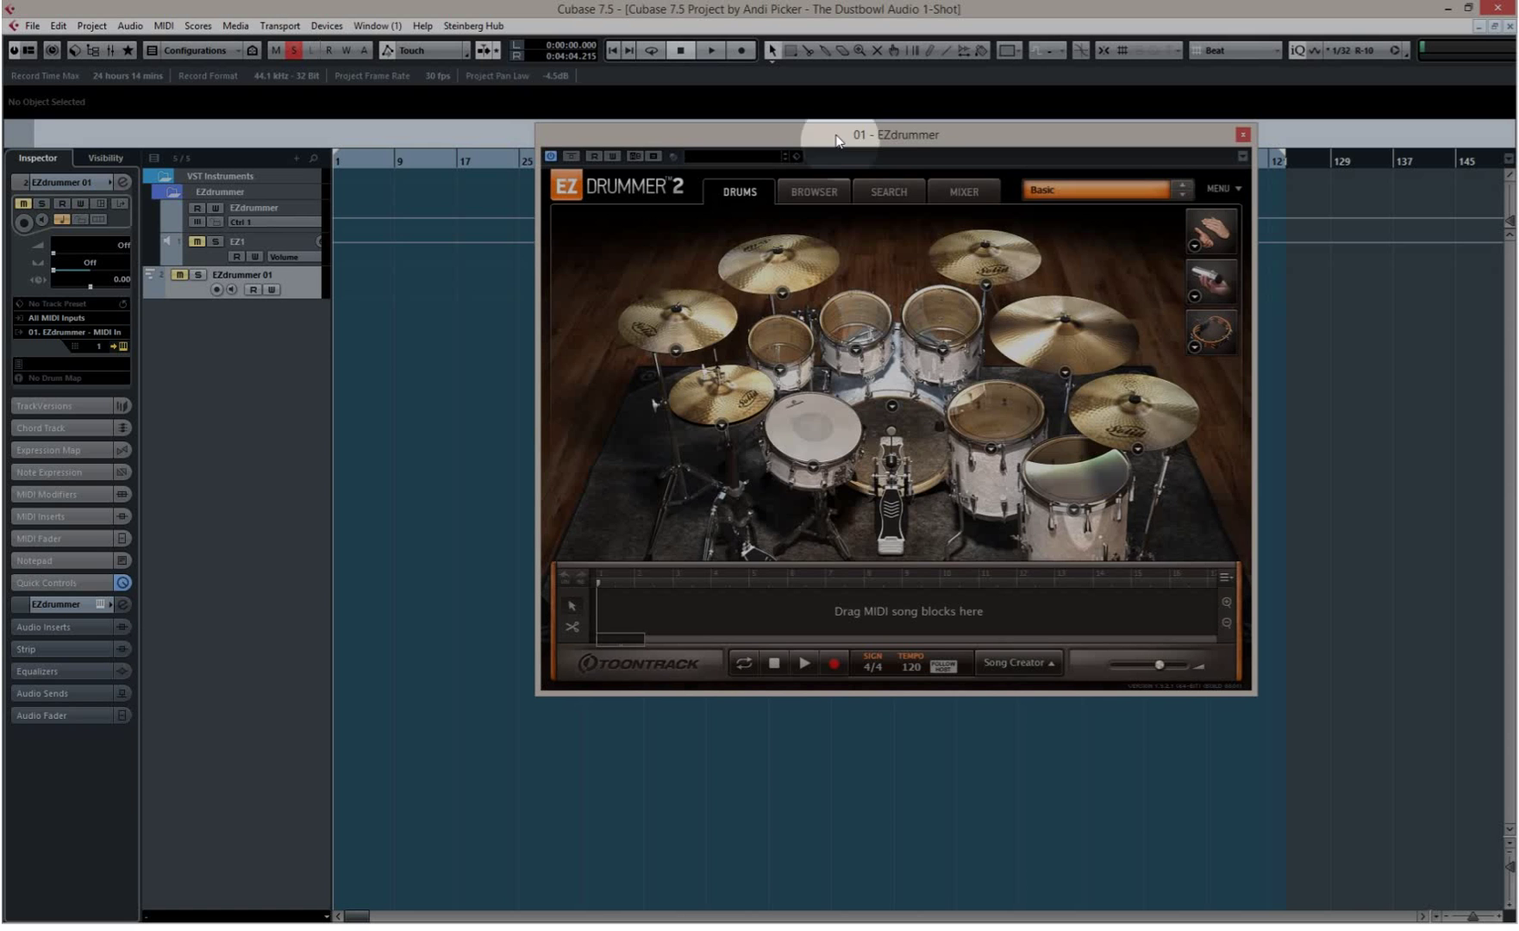
- Place Intro Variation 01 from the Songwriters Pack's Ballad Straight 4/4 grooves (Straight Ballad 72 BPM) on the EZdrummer 01 track at bar 1
click(814, 191)
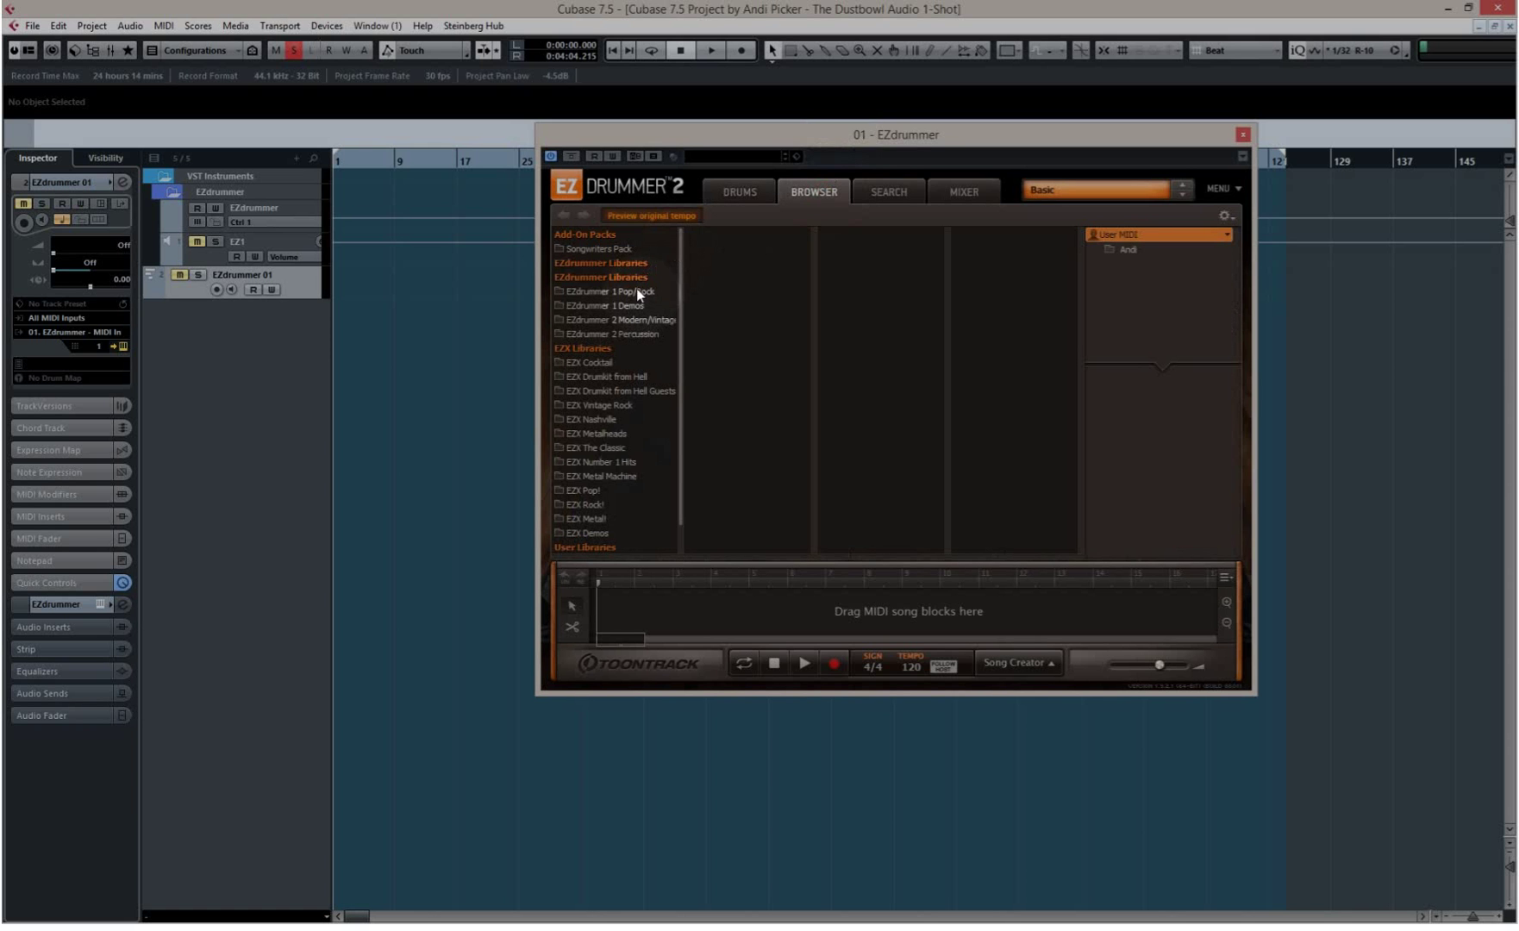
click(626, 248)
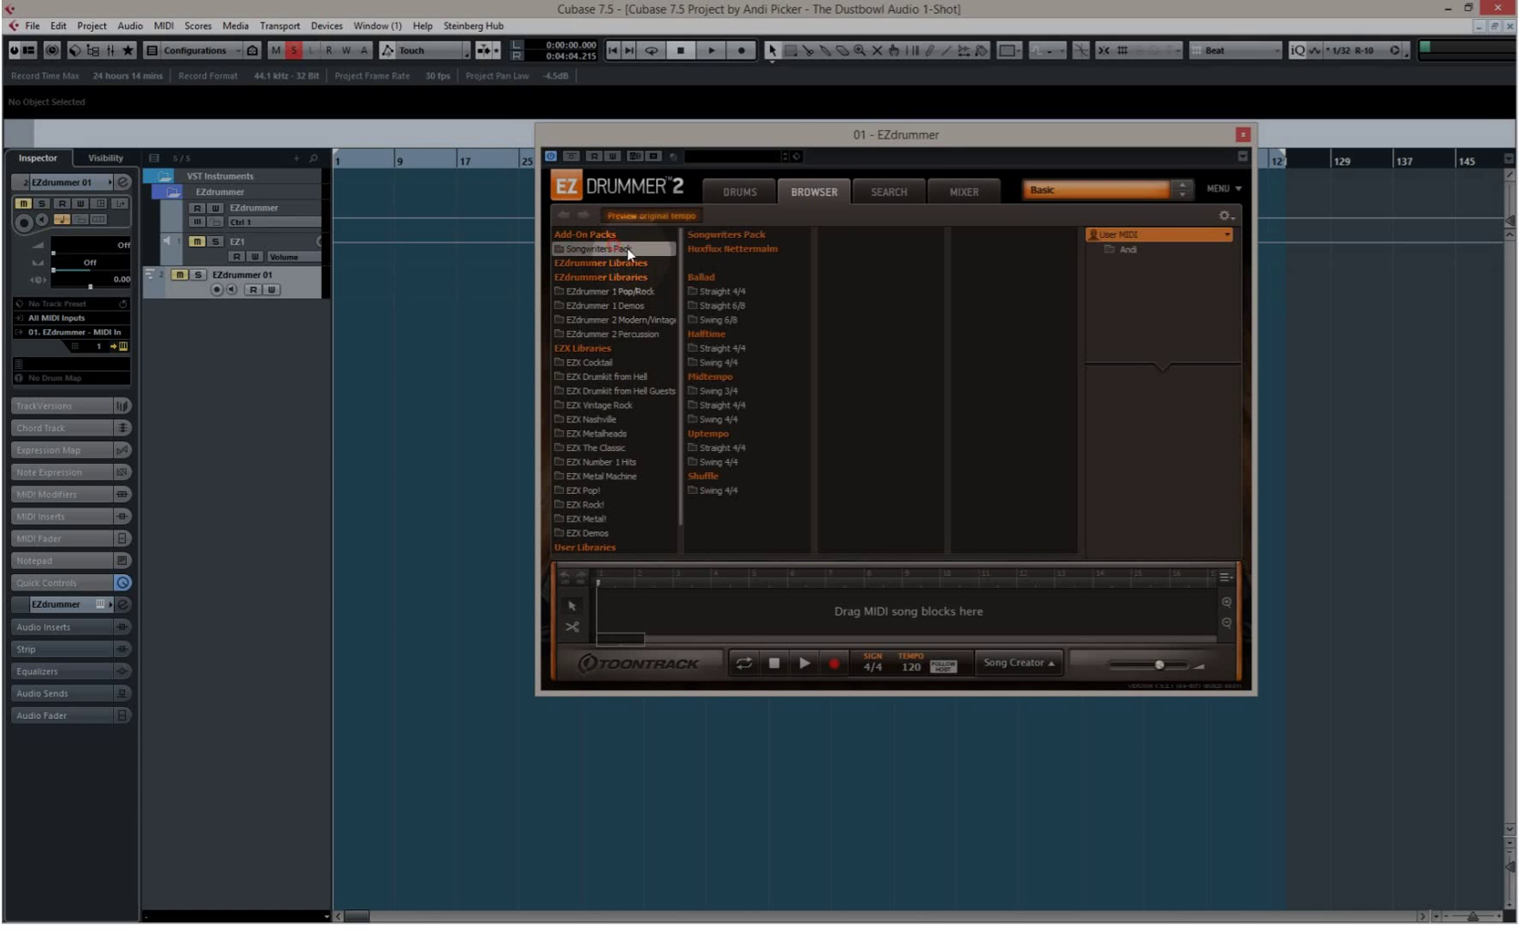
click(719, 292)
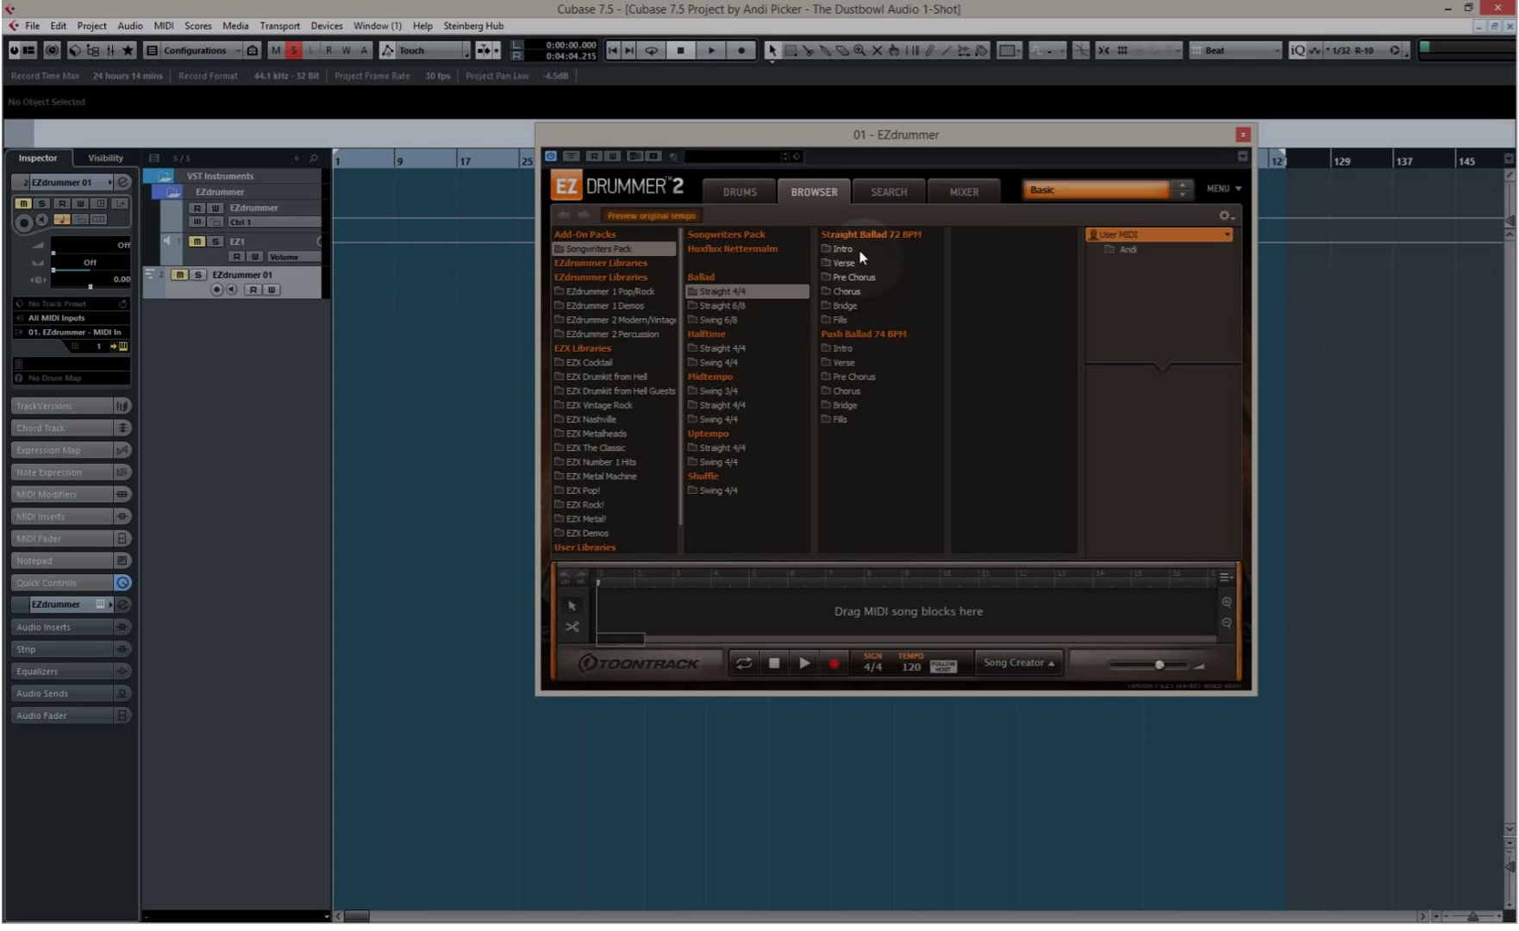
click(859, 250)
drag(983, 234, 374, 284)
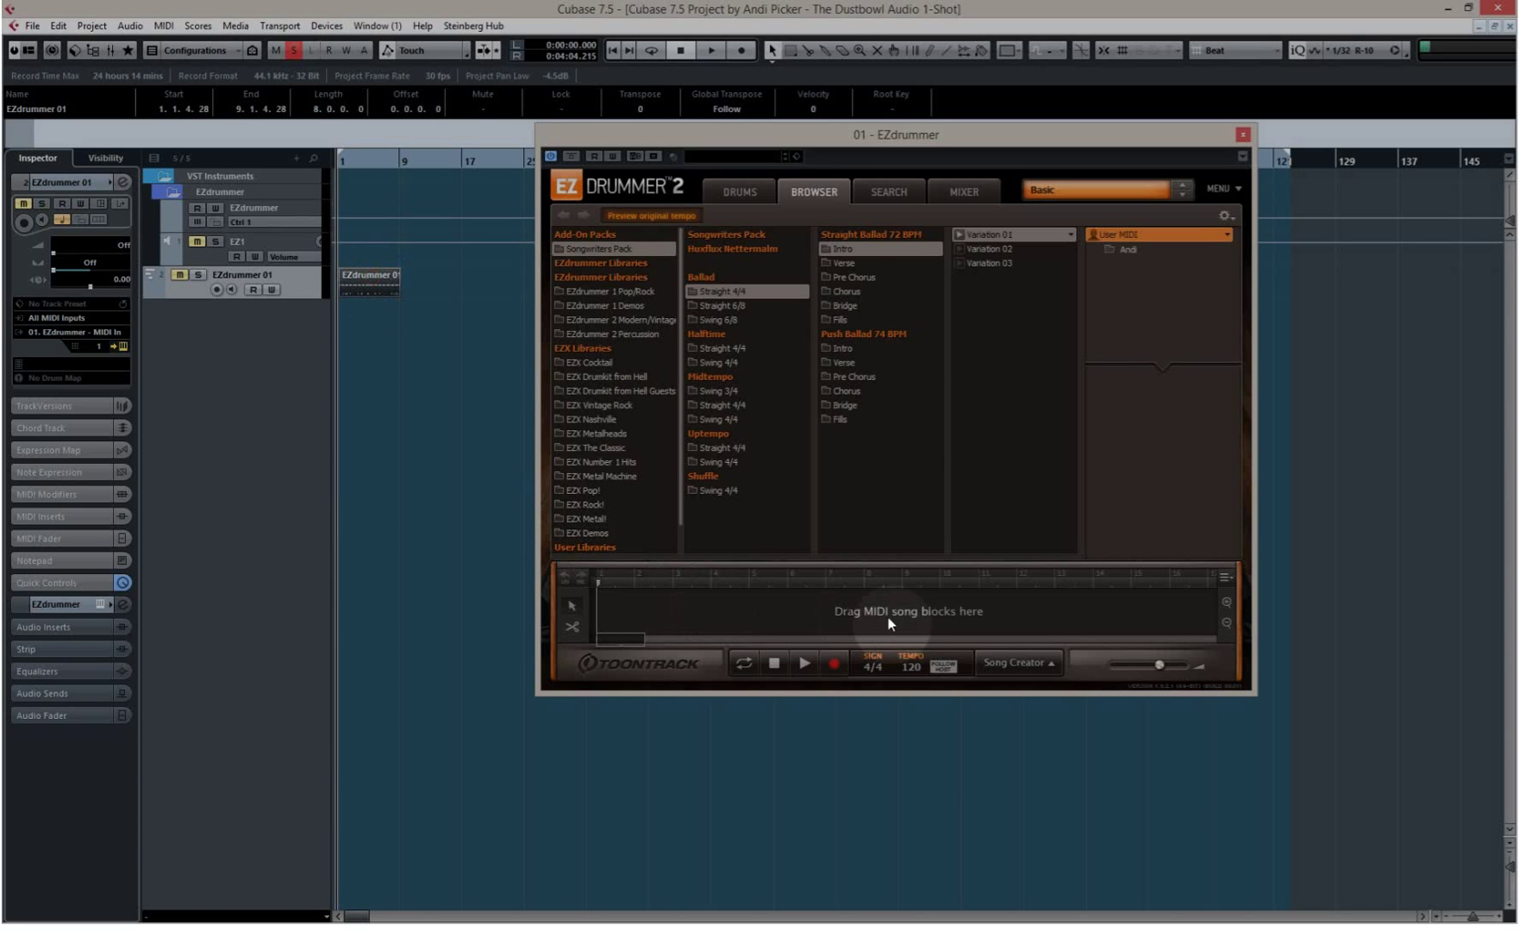
- Add Verse Variation 02 and Pre Chorus Variation 03 from Straight Ballad 72 BPM end to end after the intro on the MIDI track
click(843, 262)
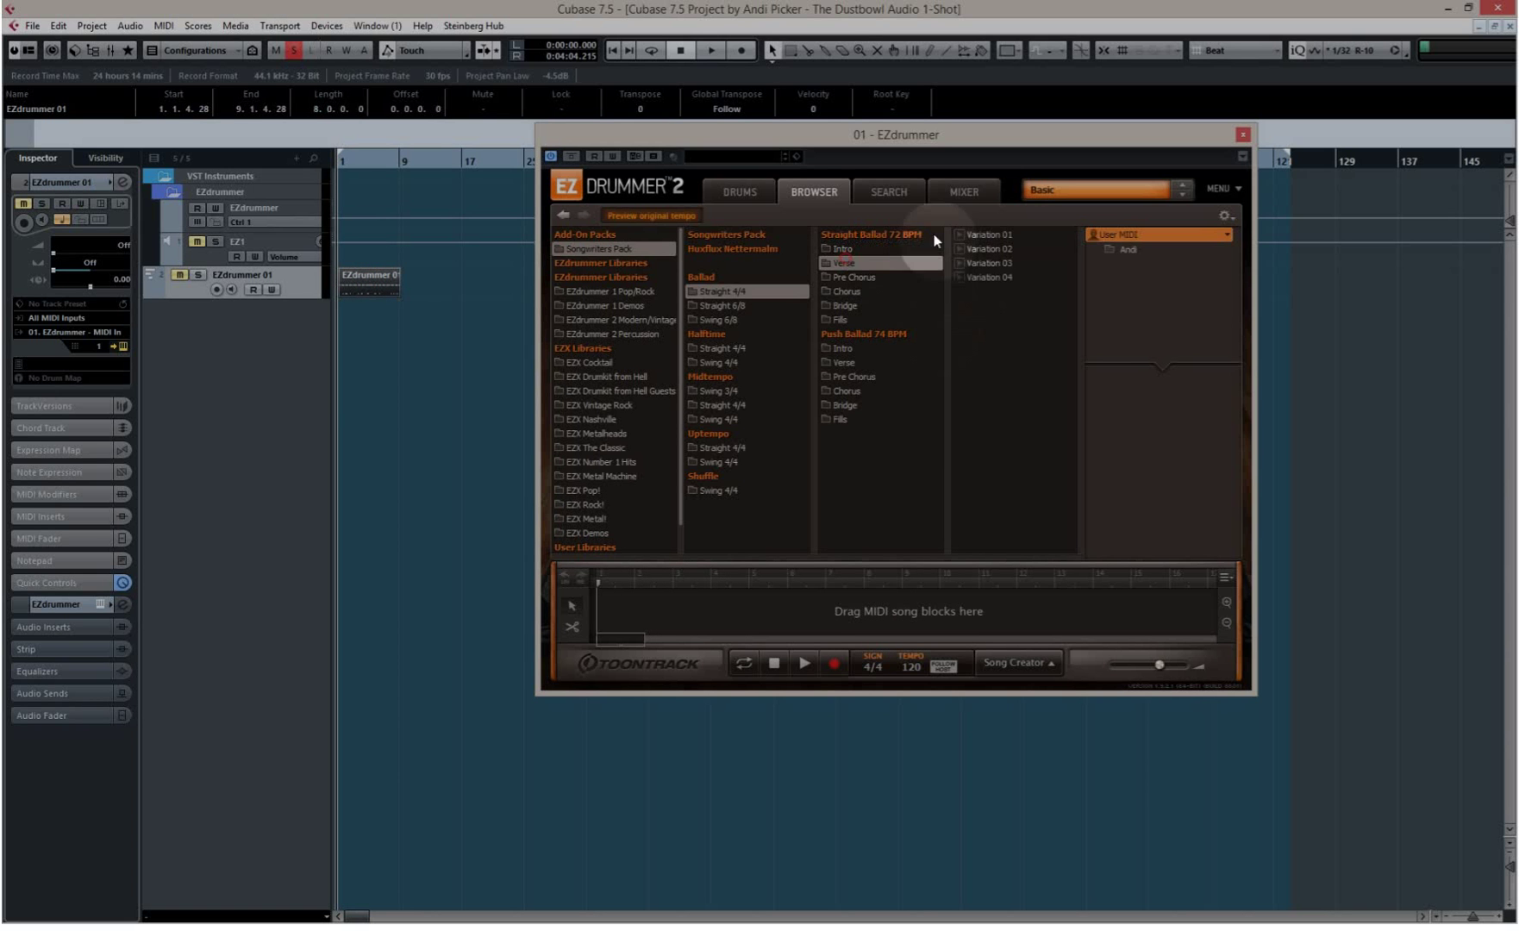
drag(989, 249, 405, 284)
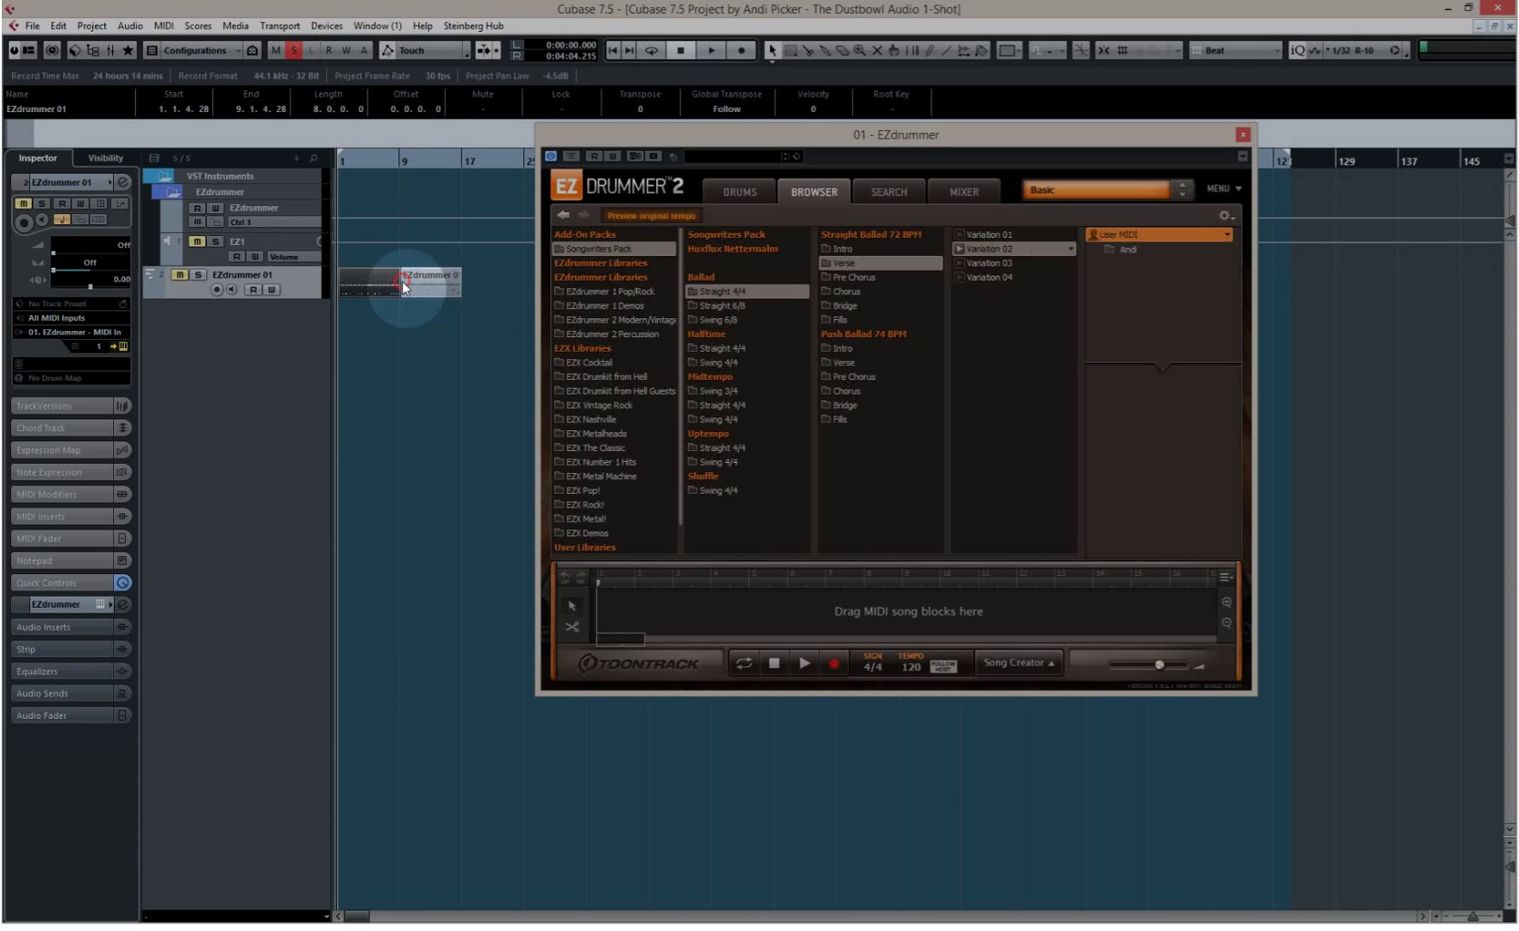
click(870, 277)
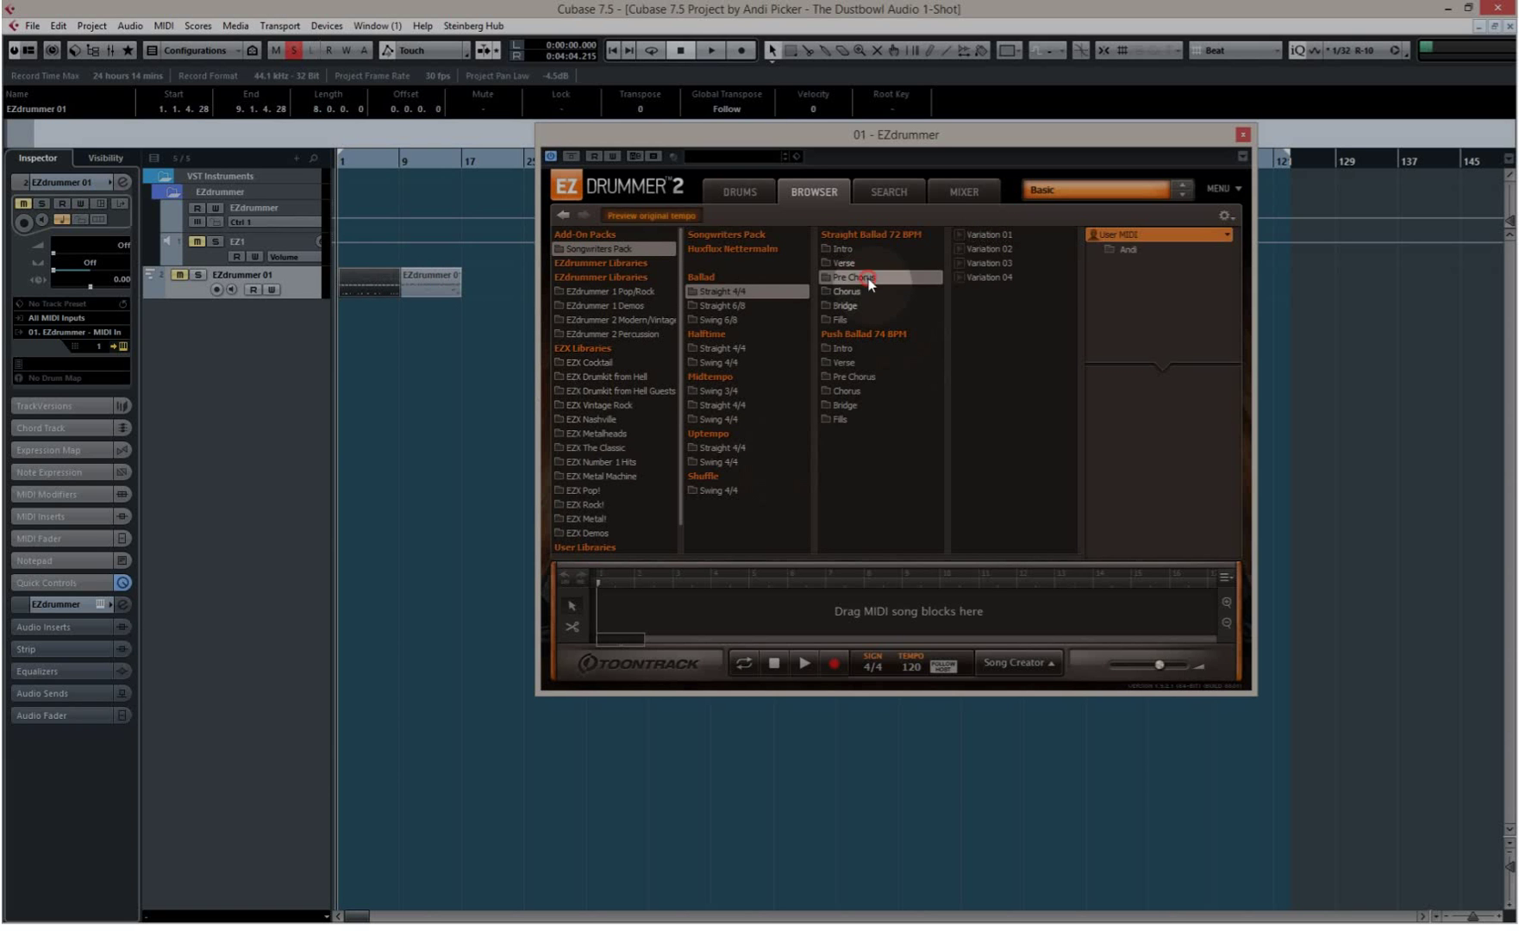
drag(989, 266, 473, 280)
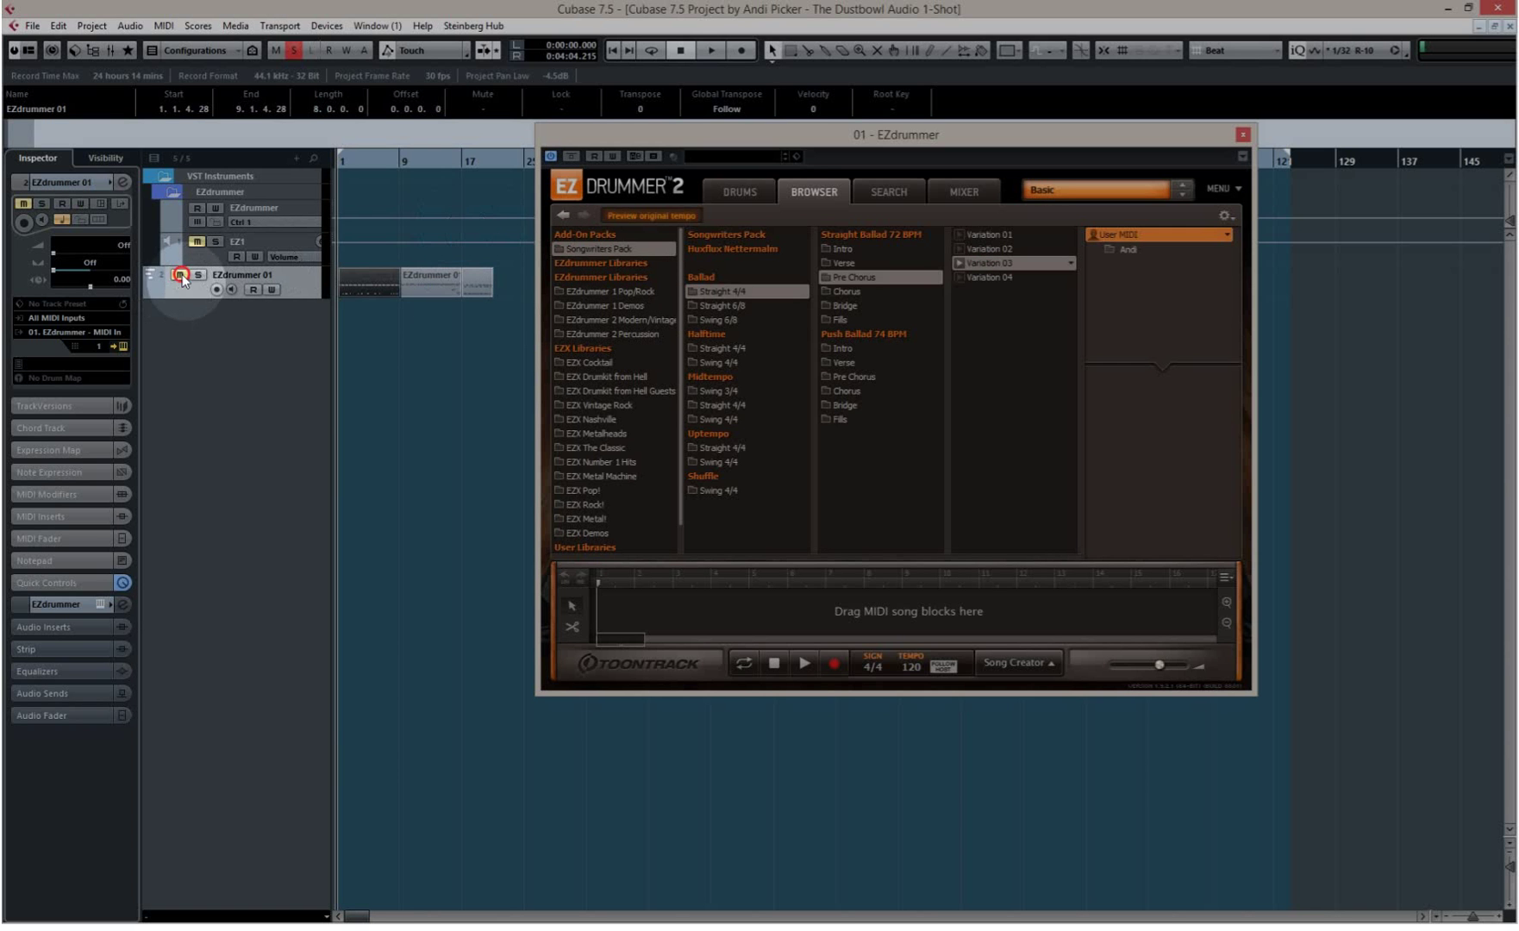
- Return to the drum kit view, play the MIDI parts briefly, and strike the snare and a rack tom to check the sound
click(727, 193)
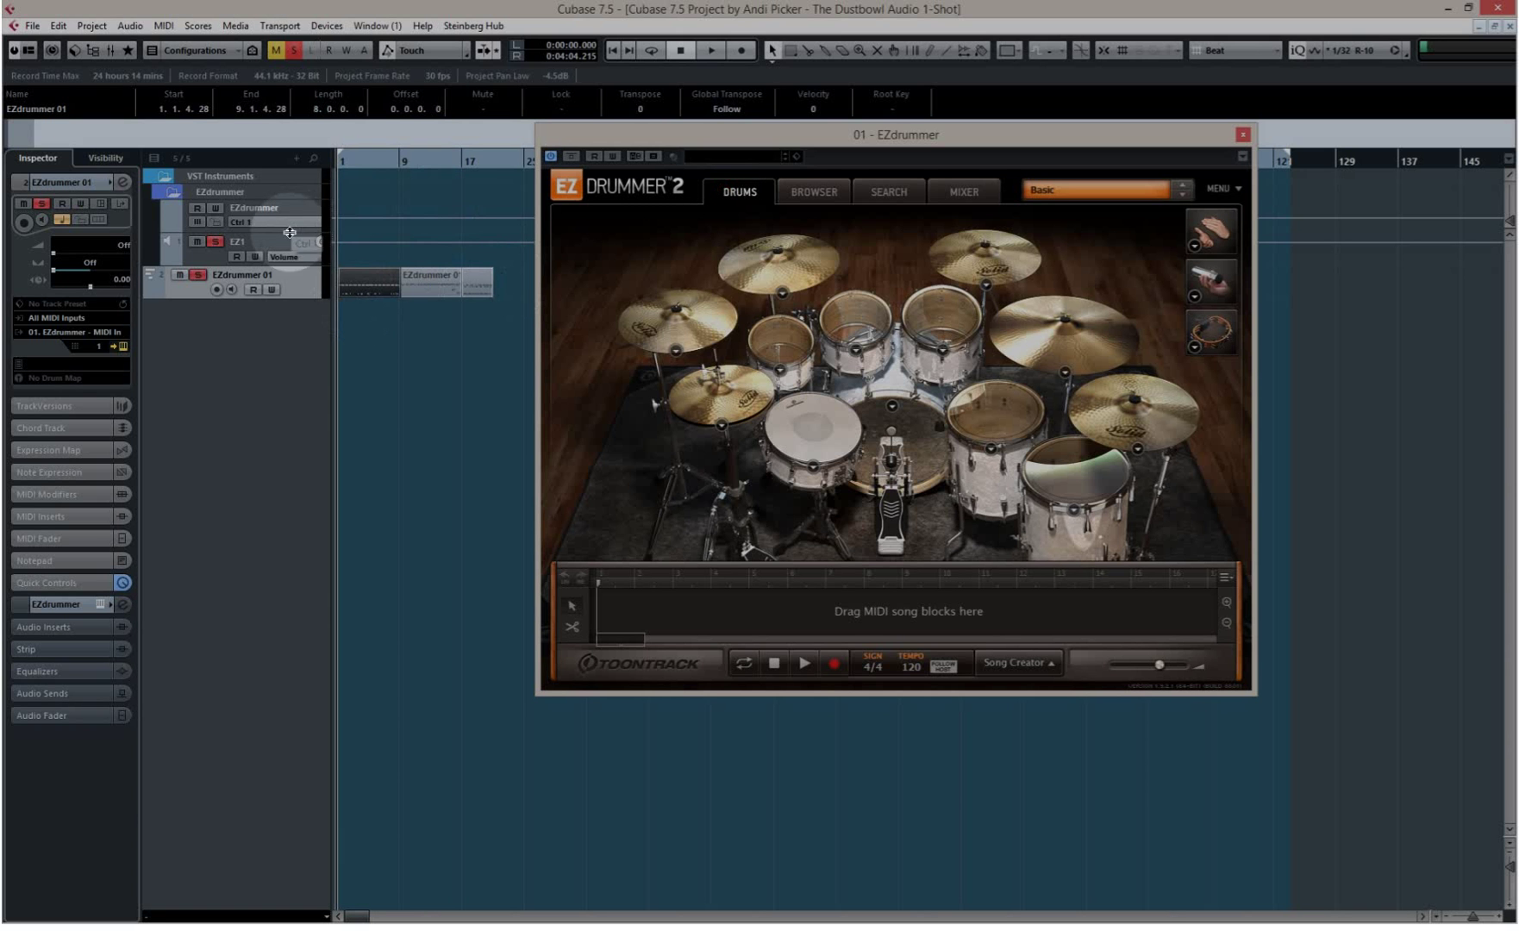
key(space)
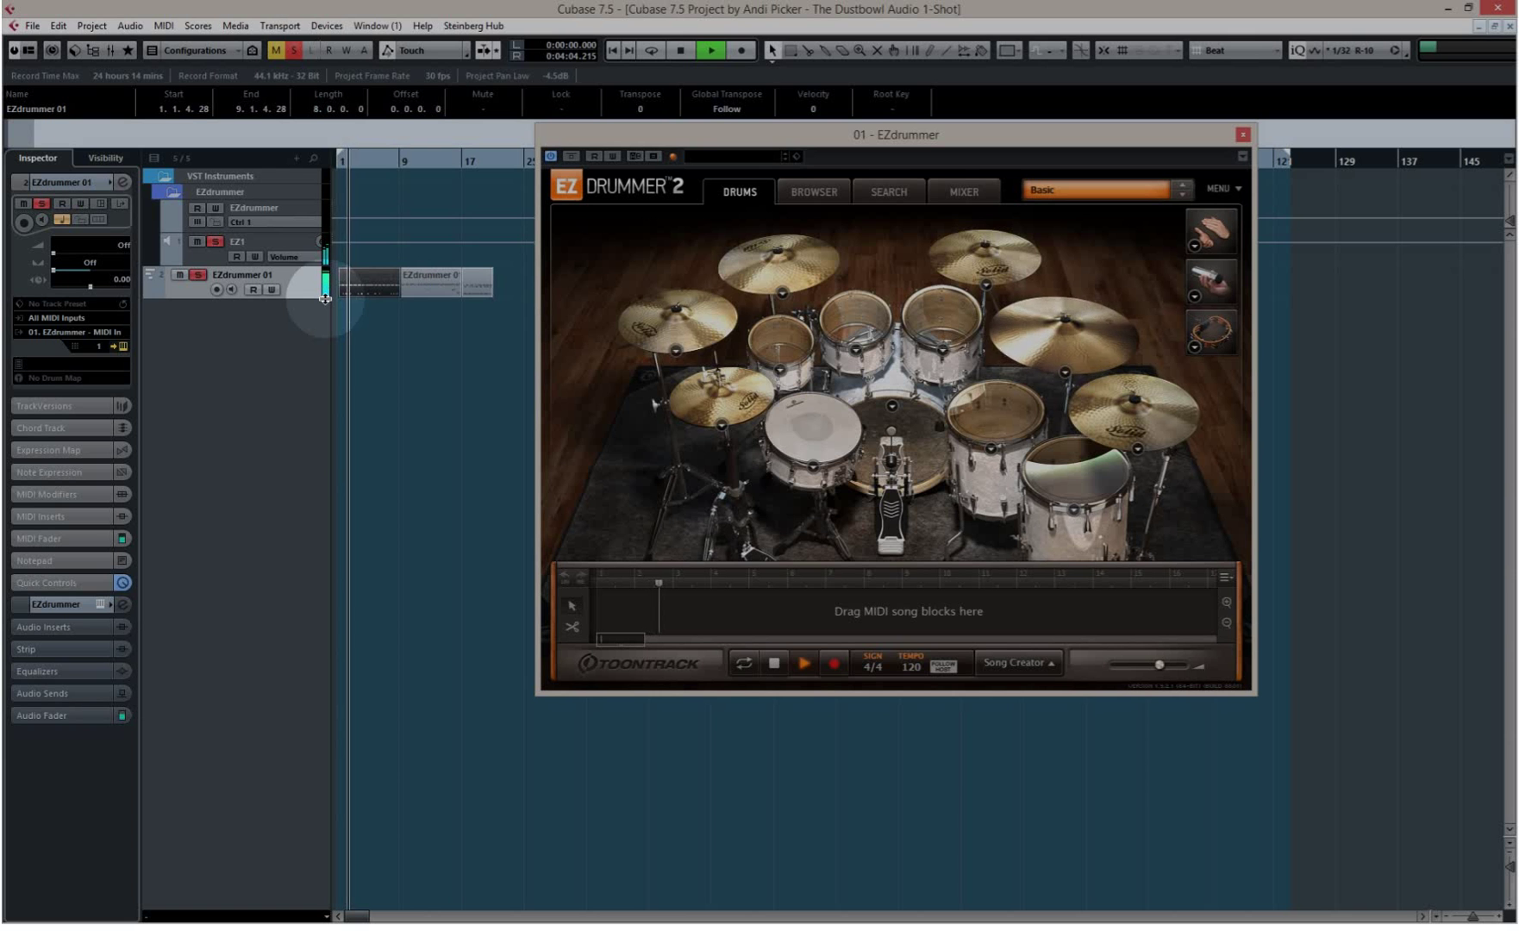
key(space)
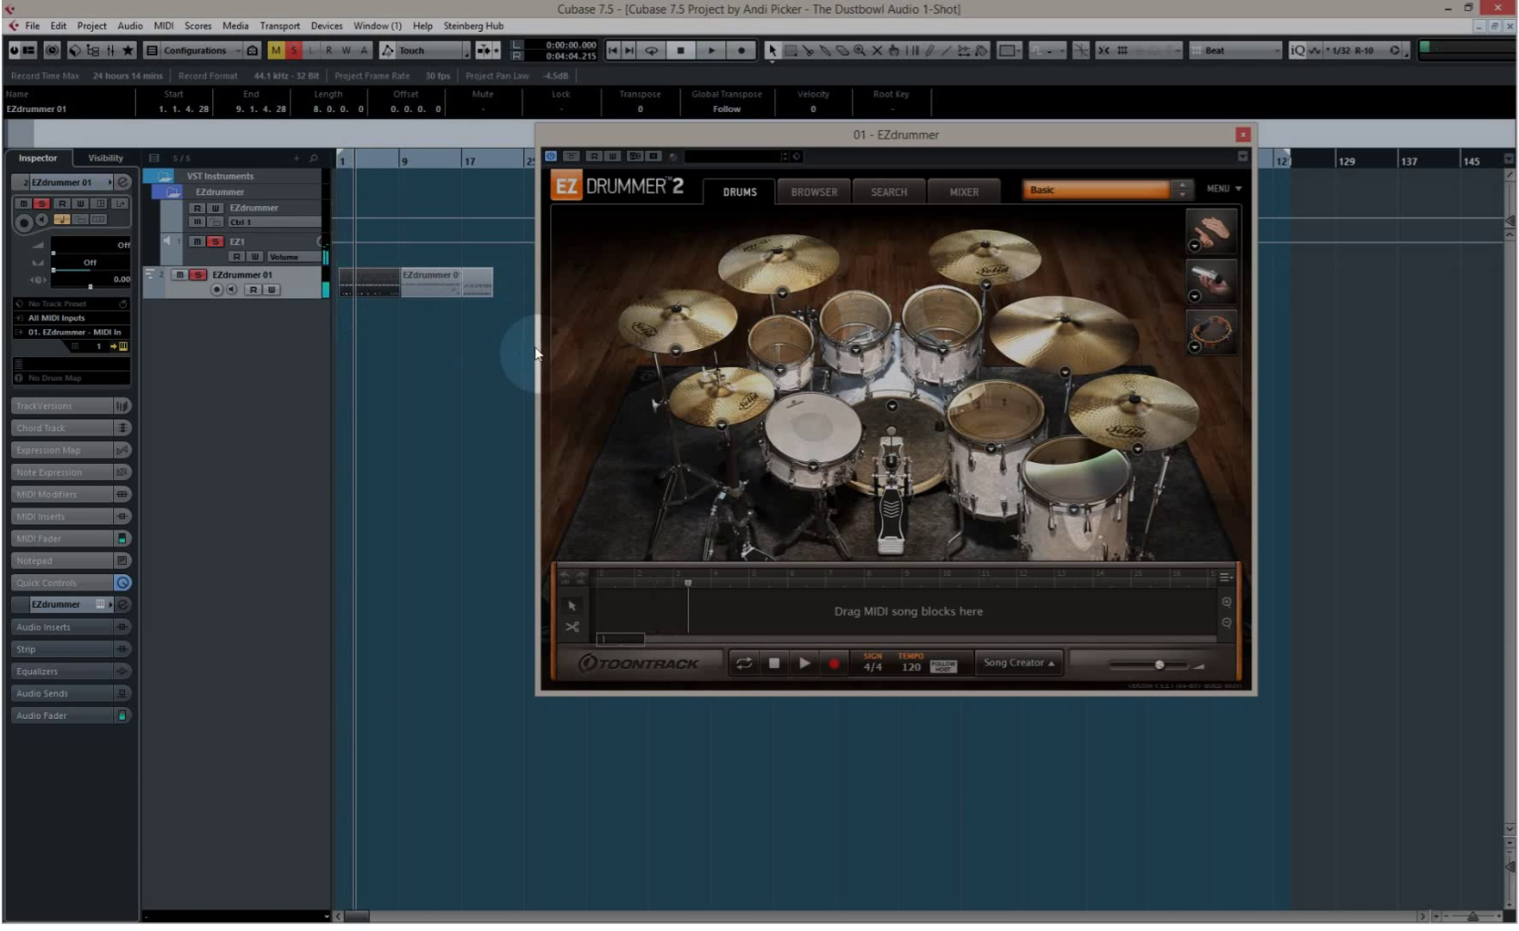
click(816, 444)
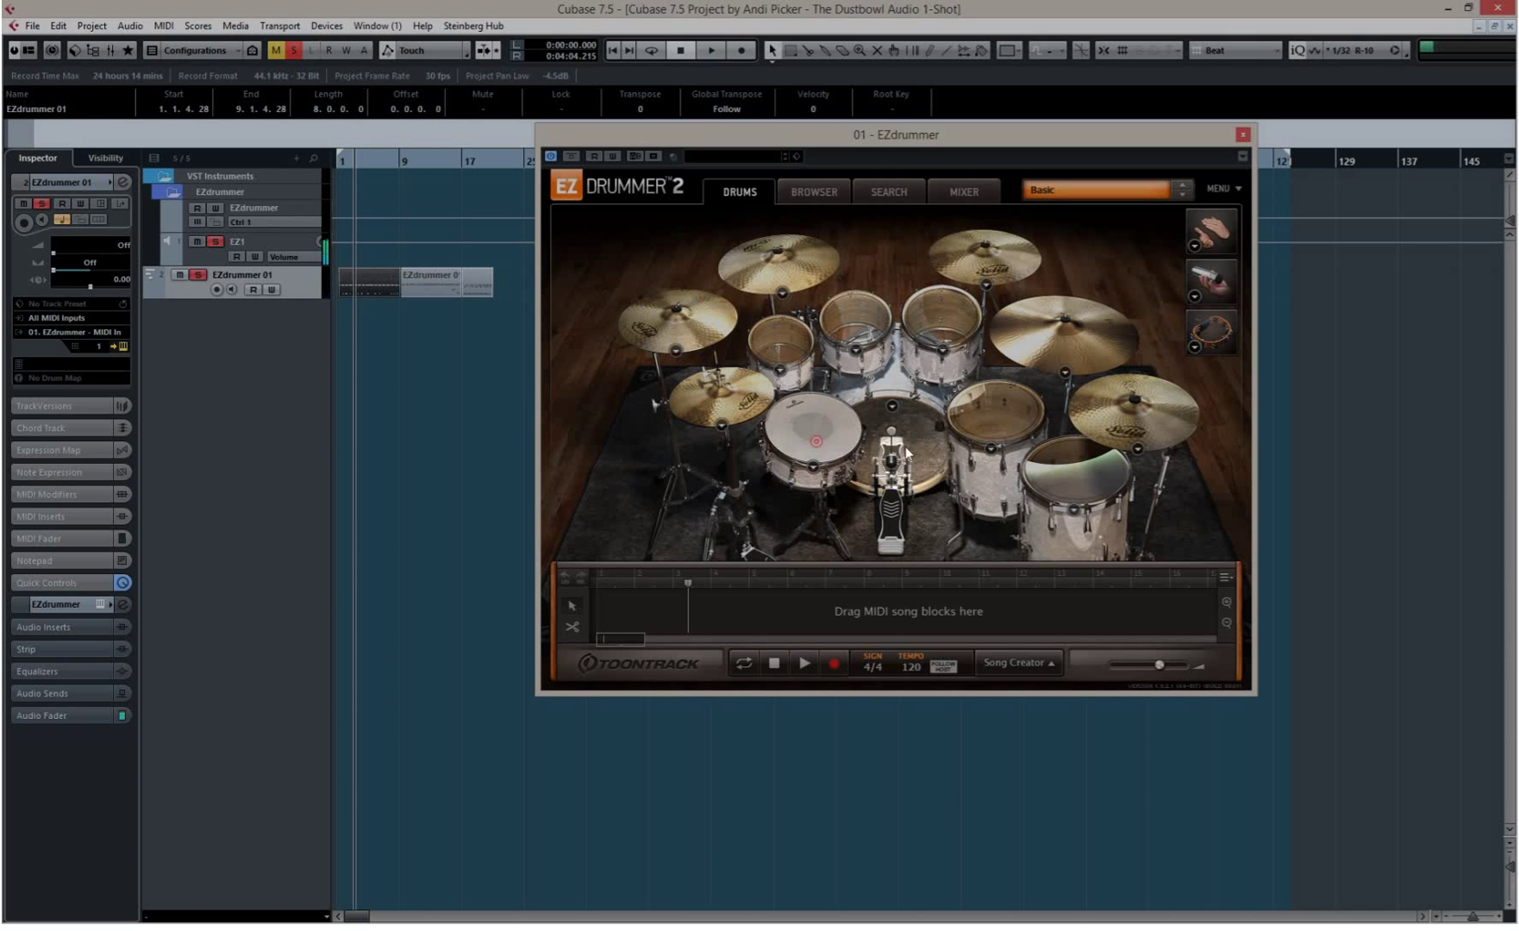
click(857, 321)
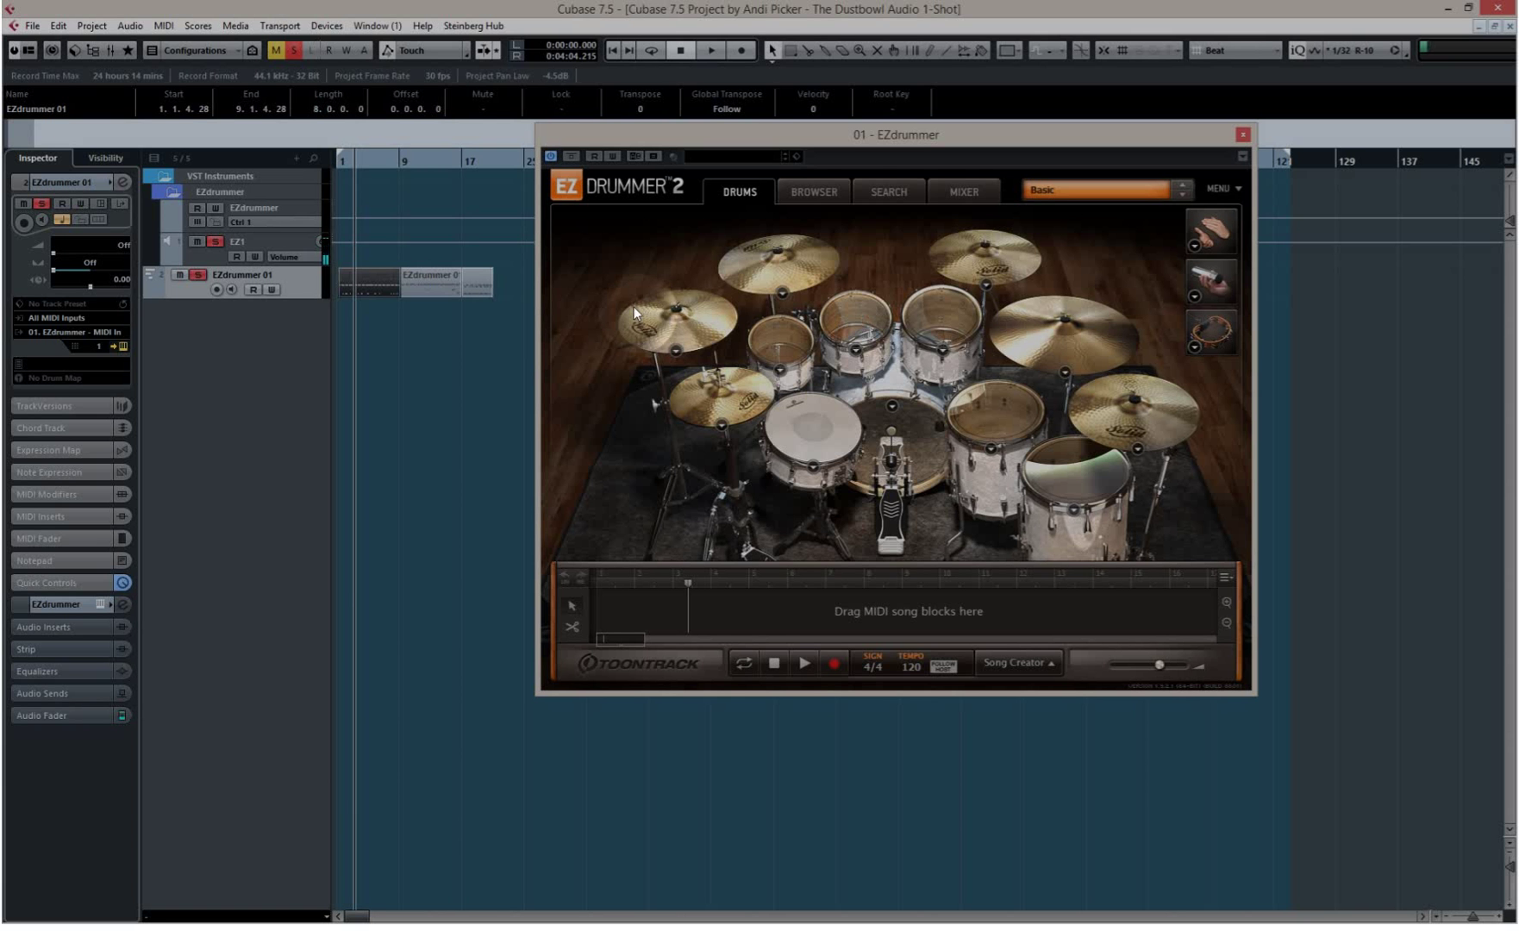
- Open the MixConsole, play the snare, kick and floor toms to check the EZ1 channel meter, and close the console
key(F3)
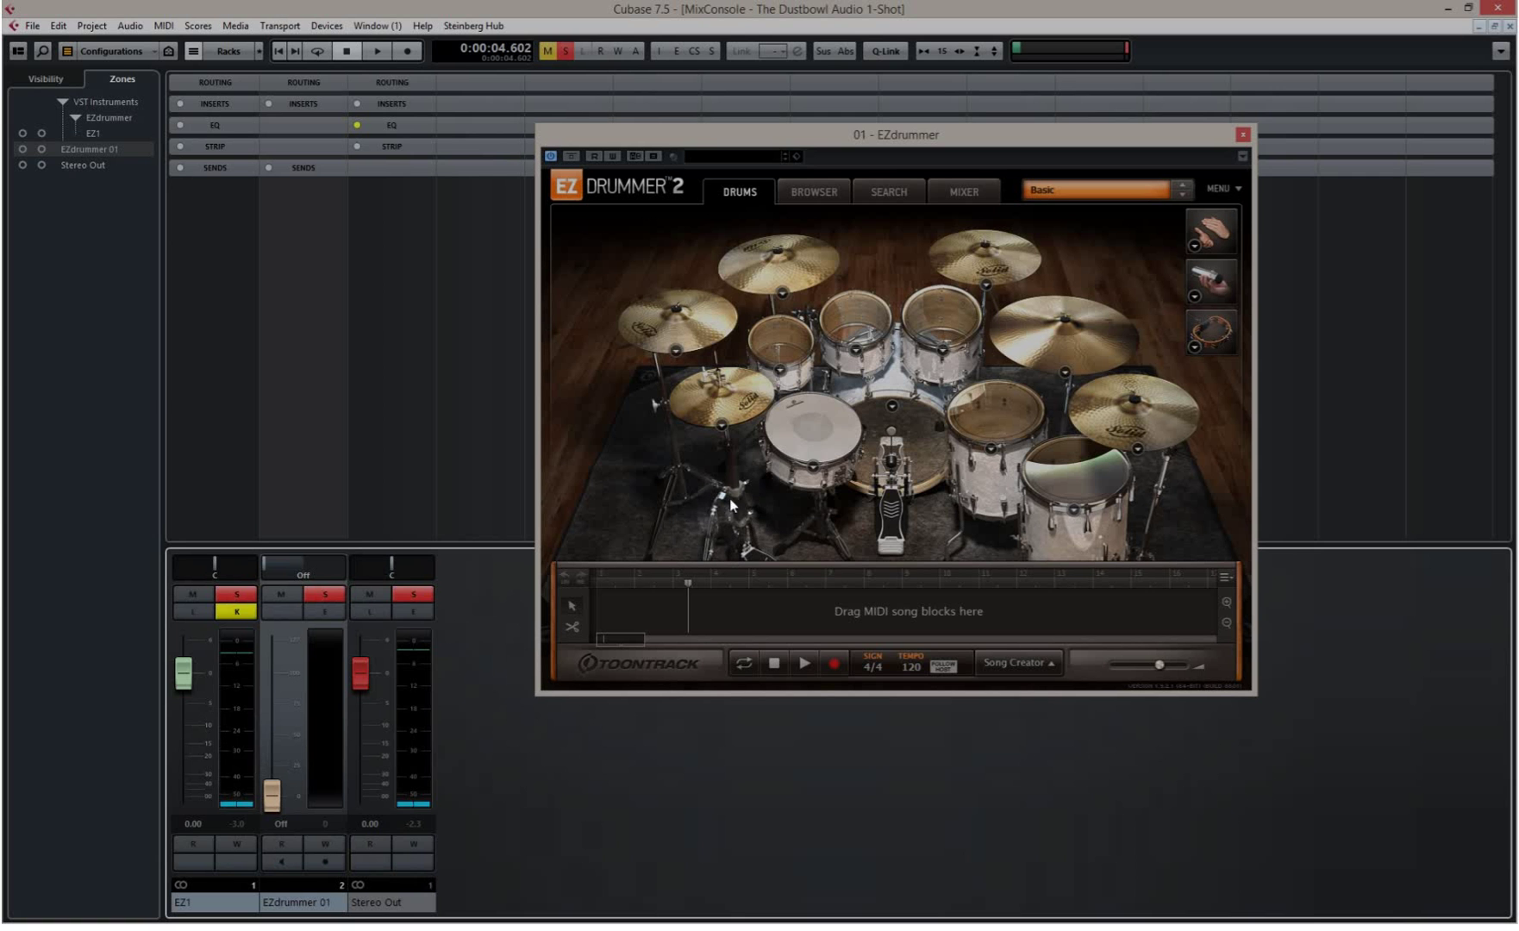
click(815, 424)
click(815, 425)
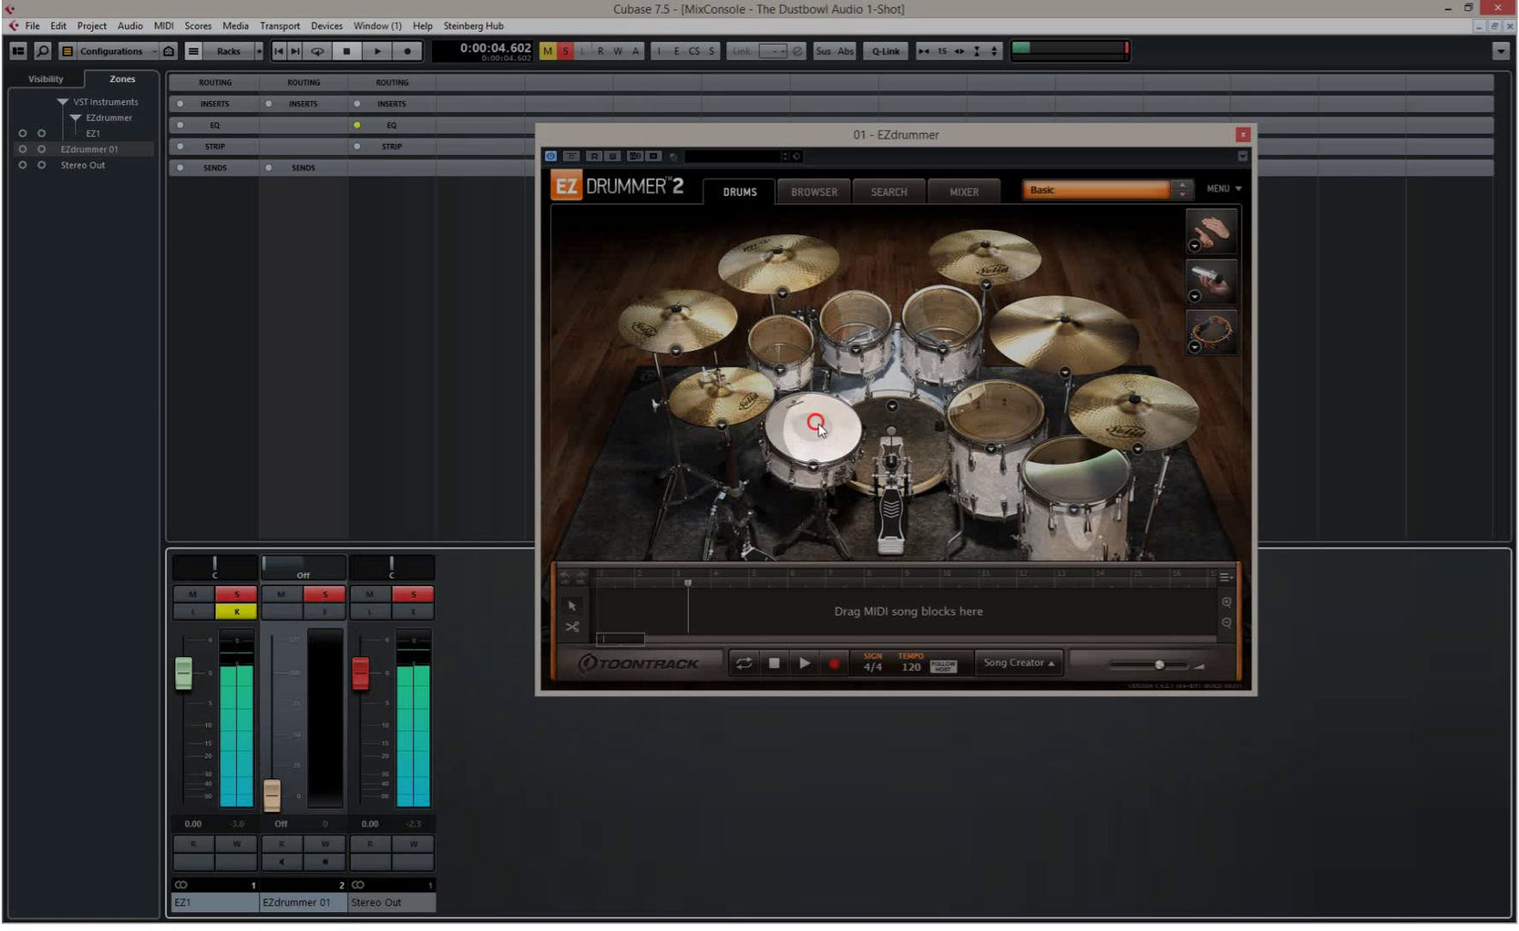
click(900, 436)
click(1009, 407)
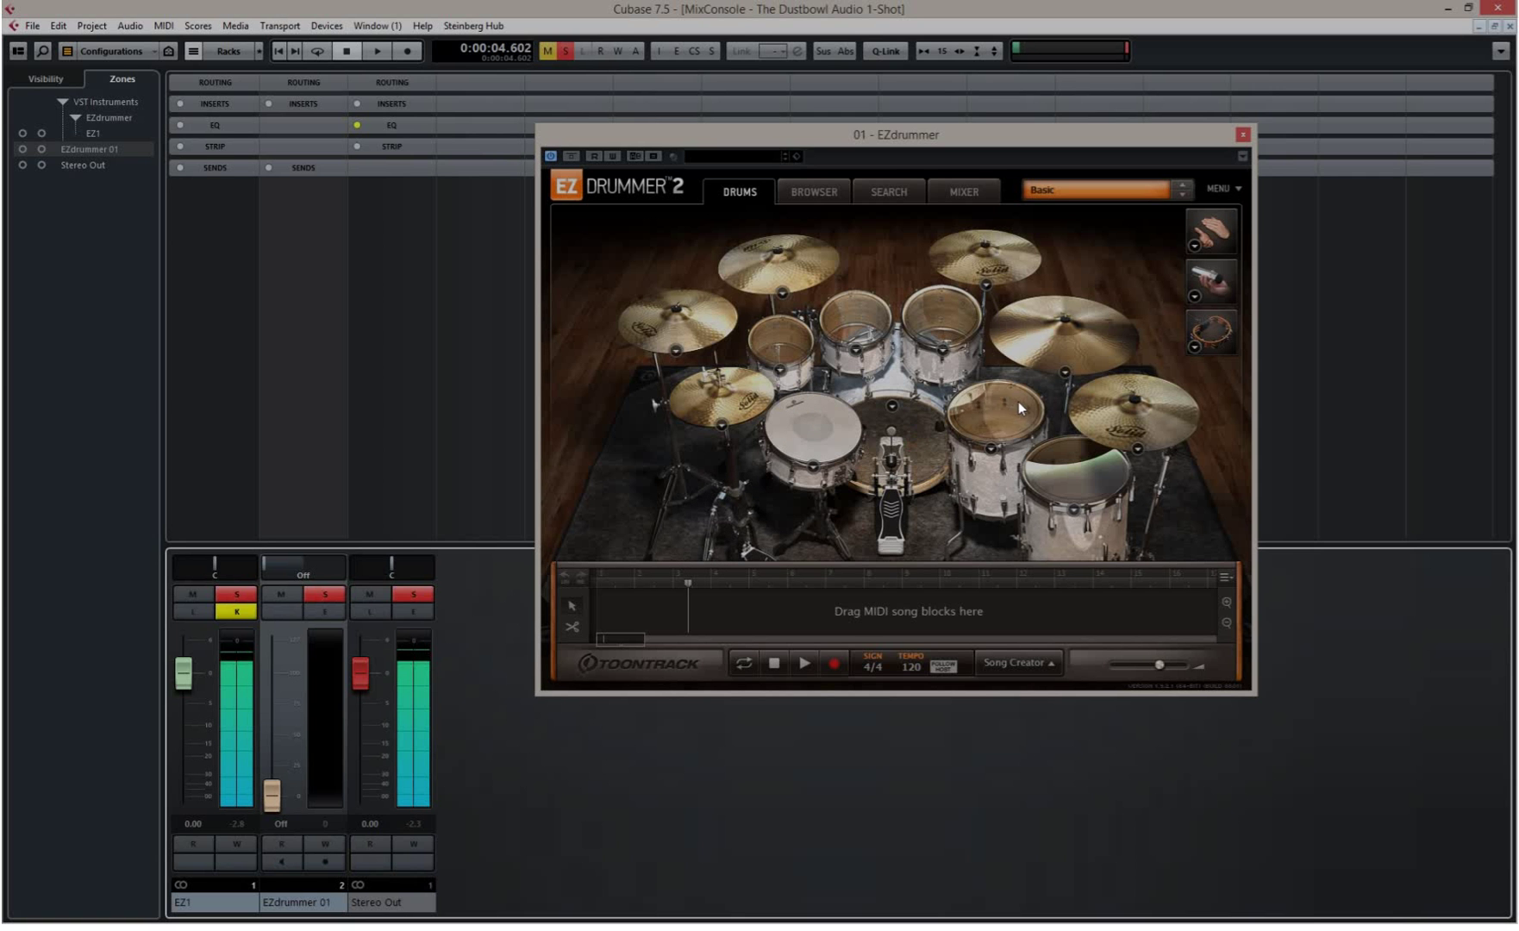
click(1064, 483)
click(1336, 135)
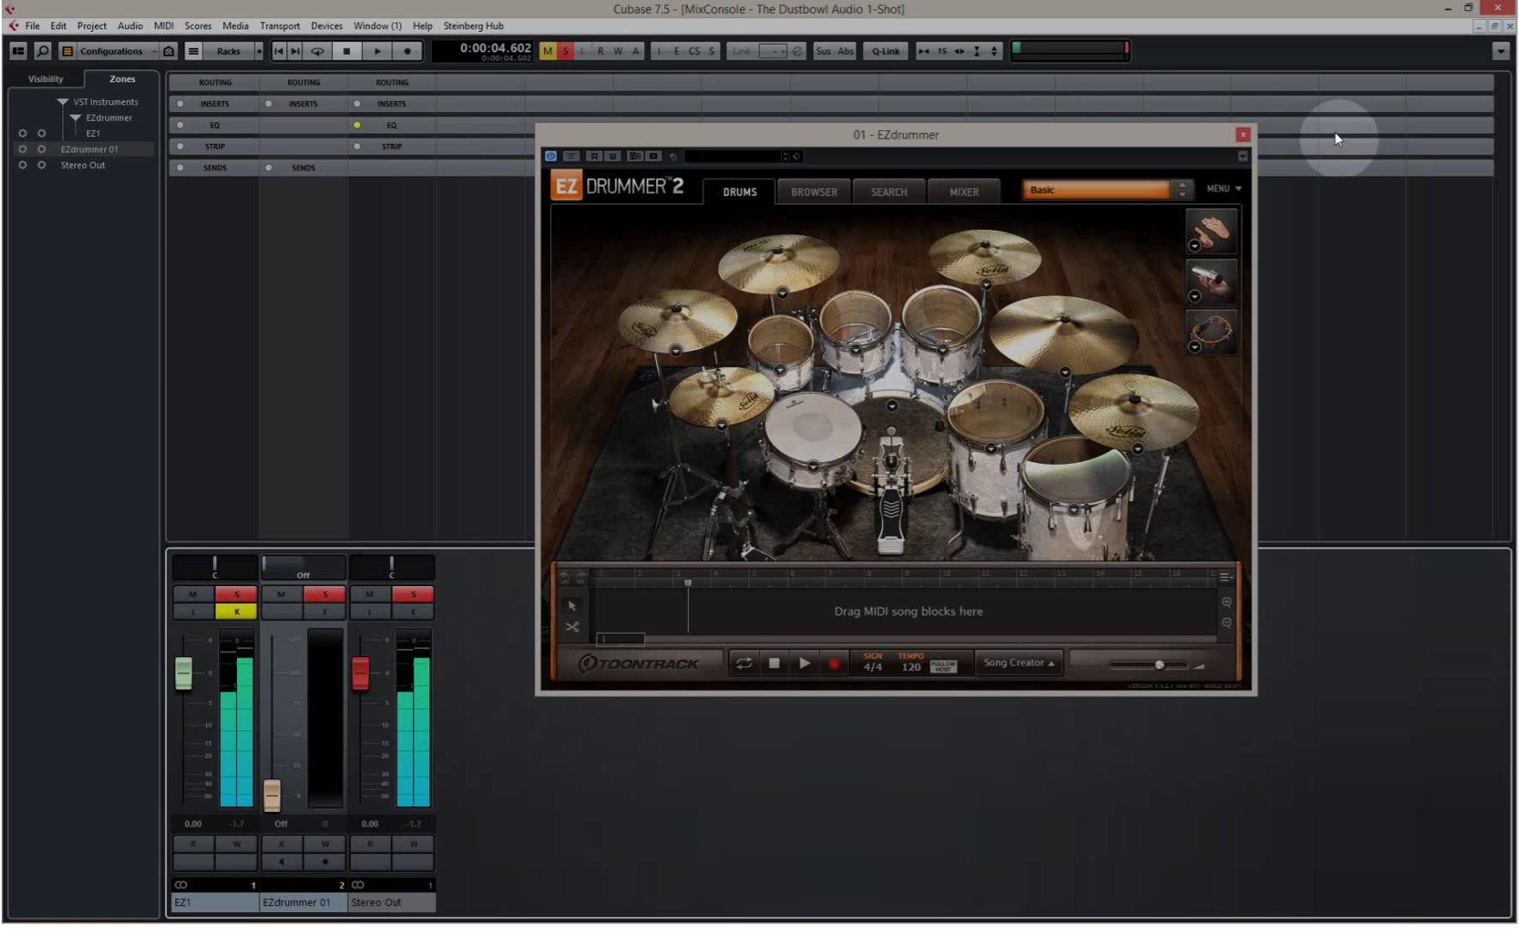
click(1511, 27)
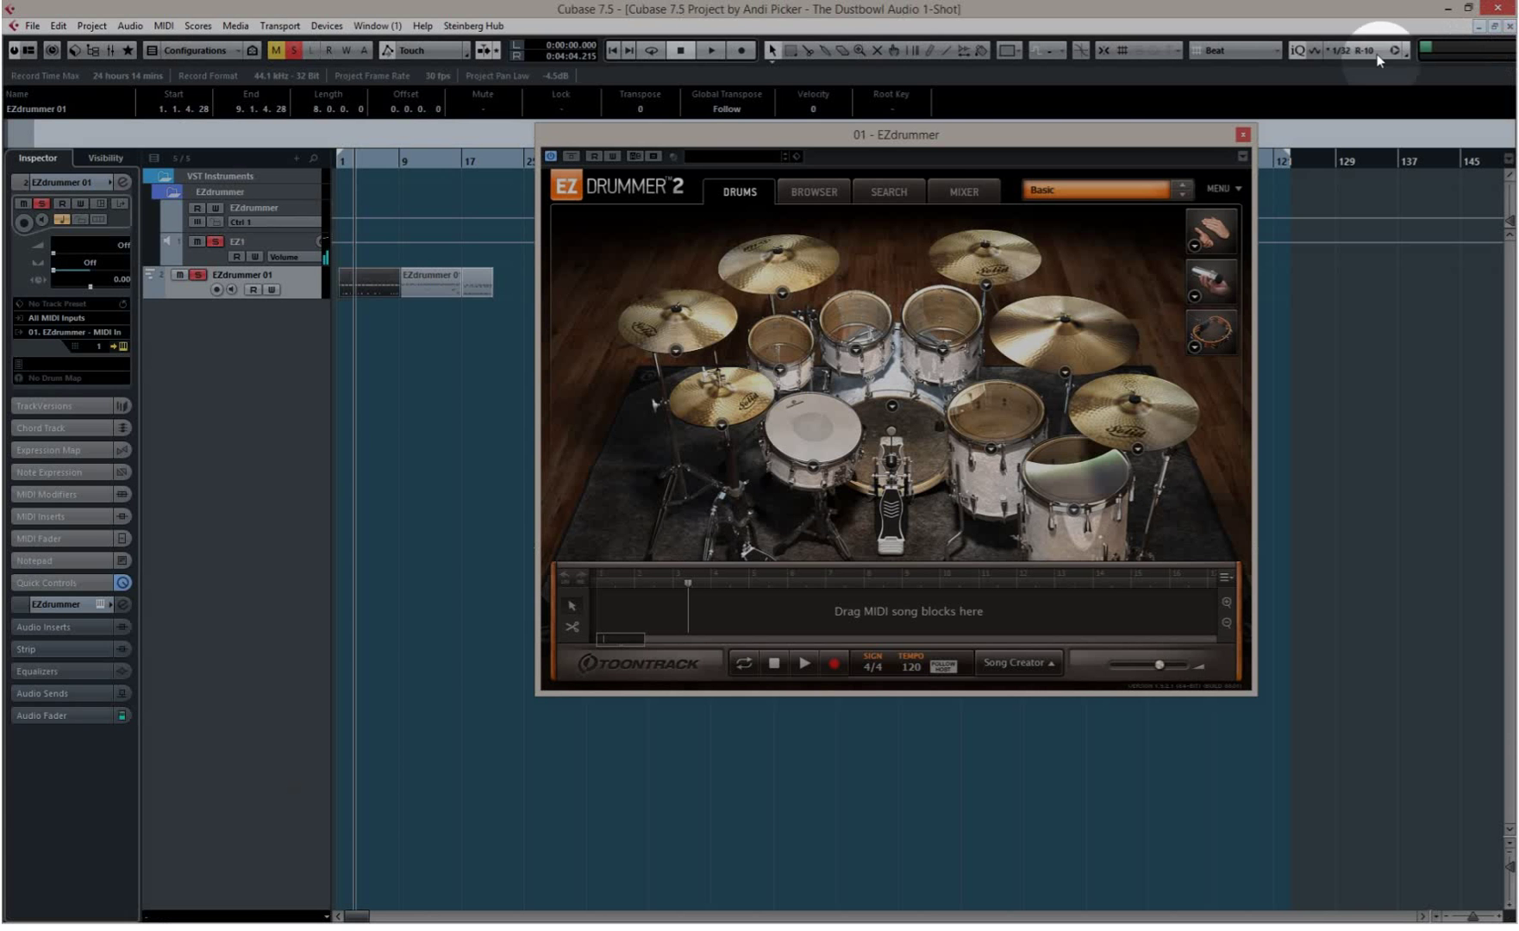
- Switch the EZdrummer mixer's output routing to Multichannel
click(968, 187)
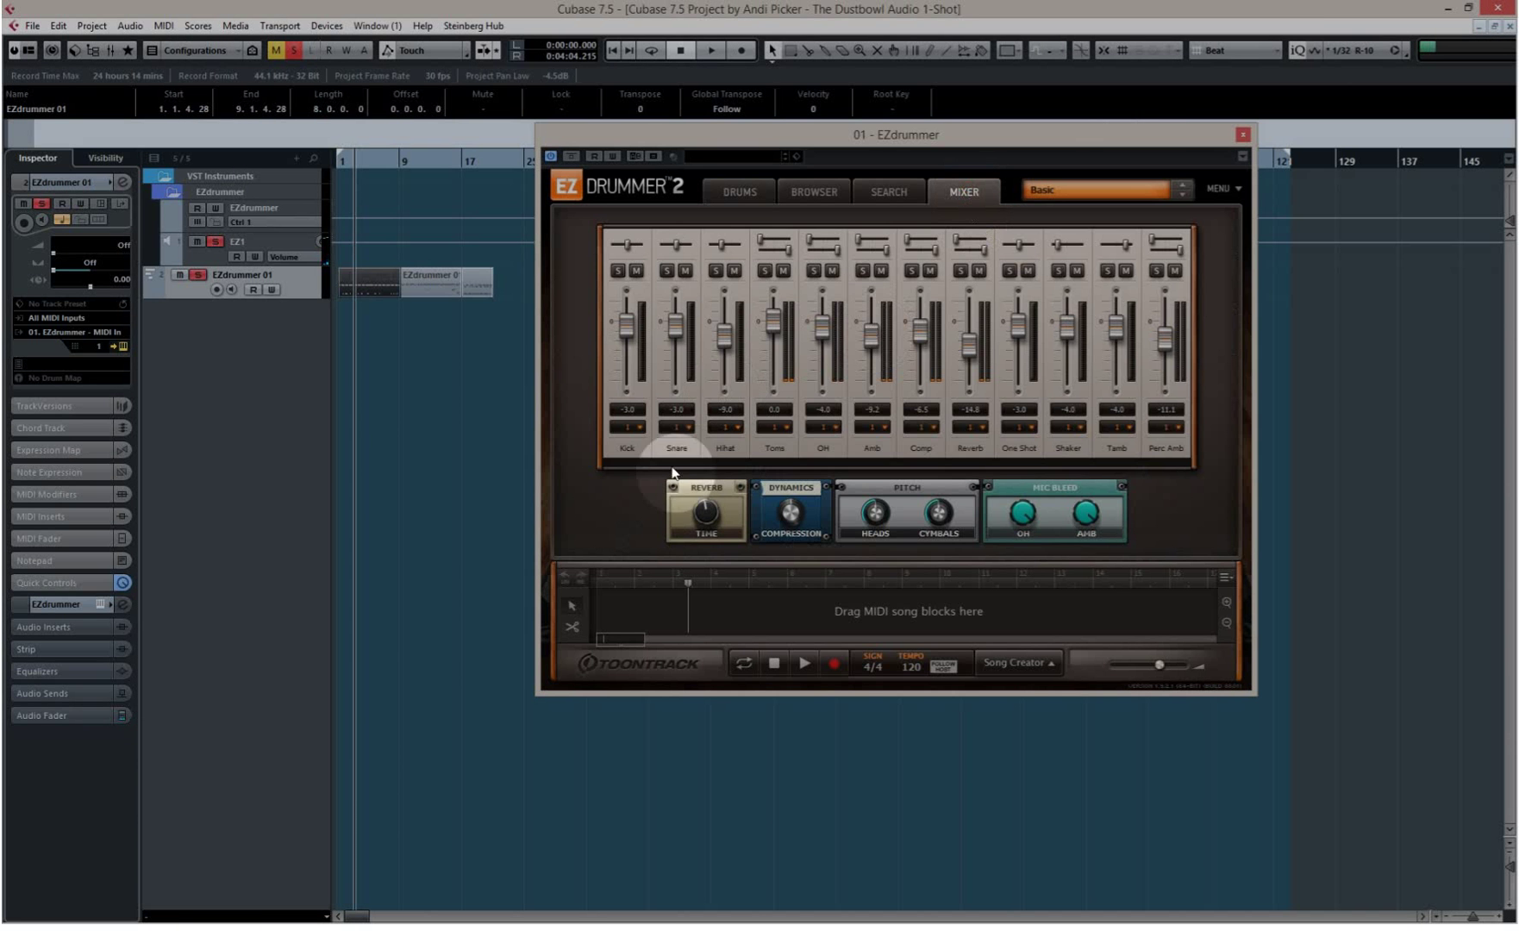
click(643, 429)
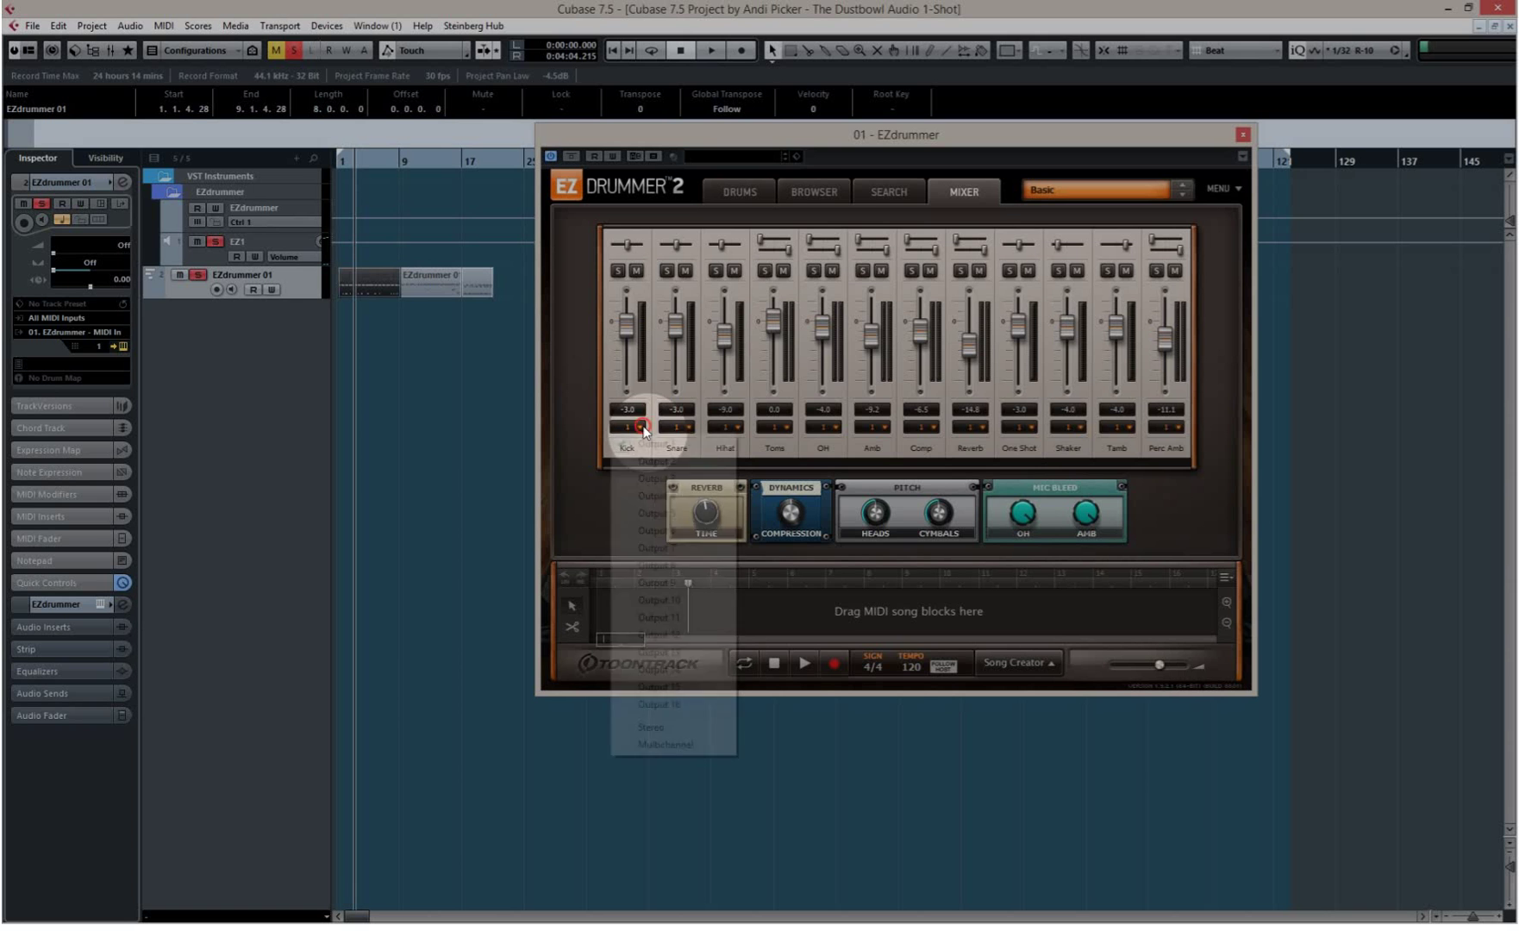
click(665, 745)
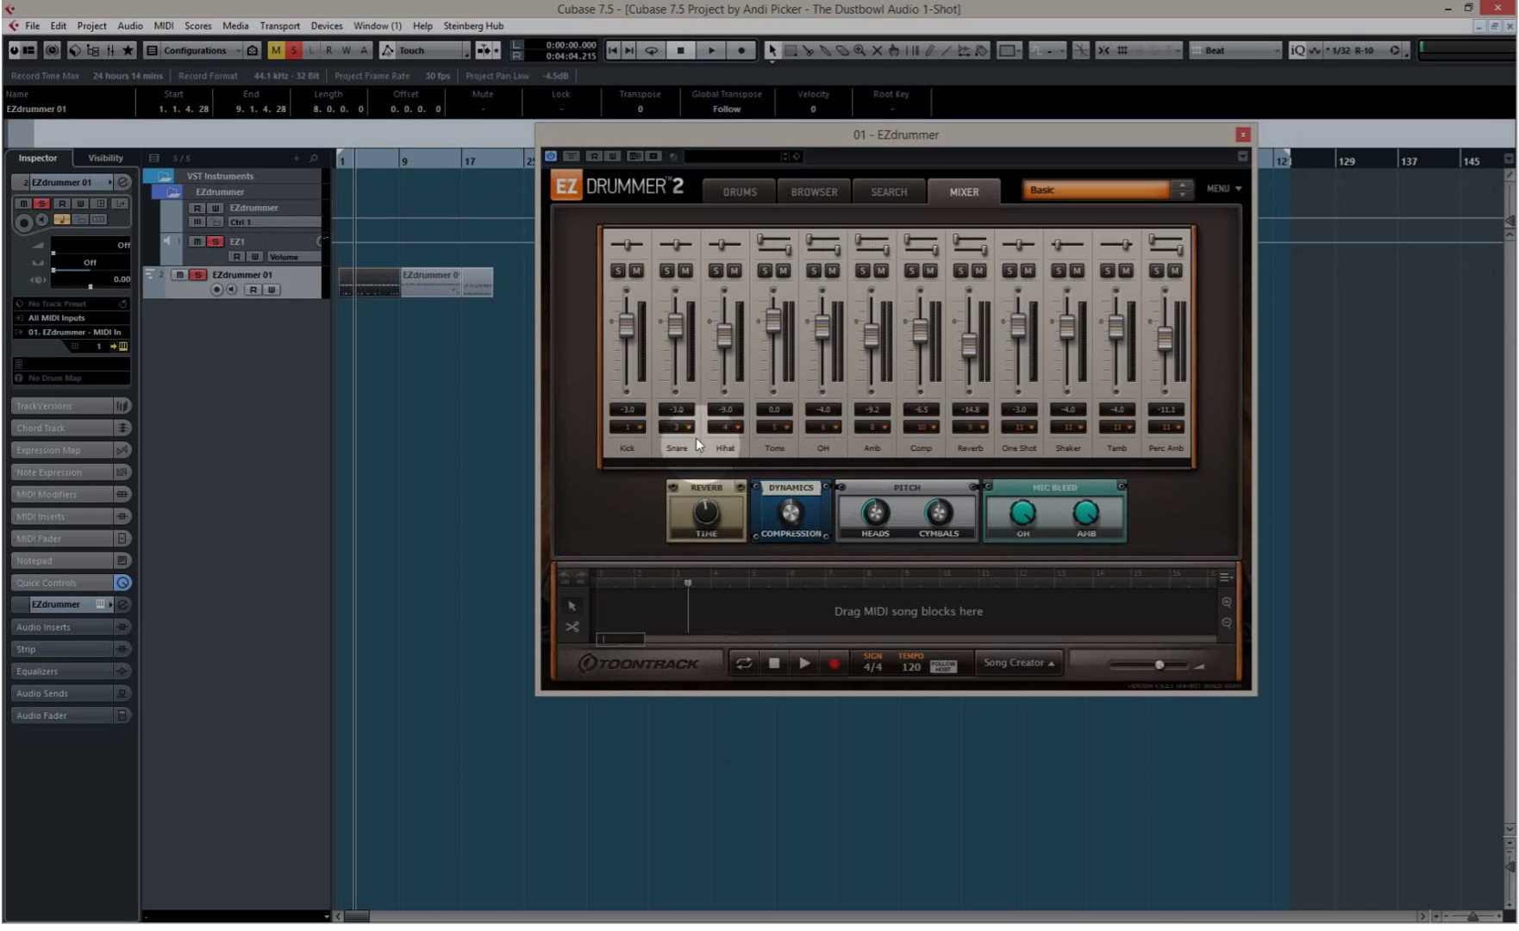
- Return to the drum kit view and play the snare and kick to check which drums reach the EZ1 output
click(752, 195)
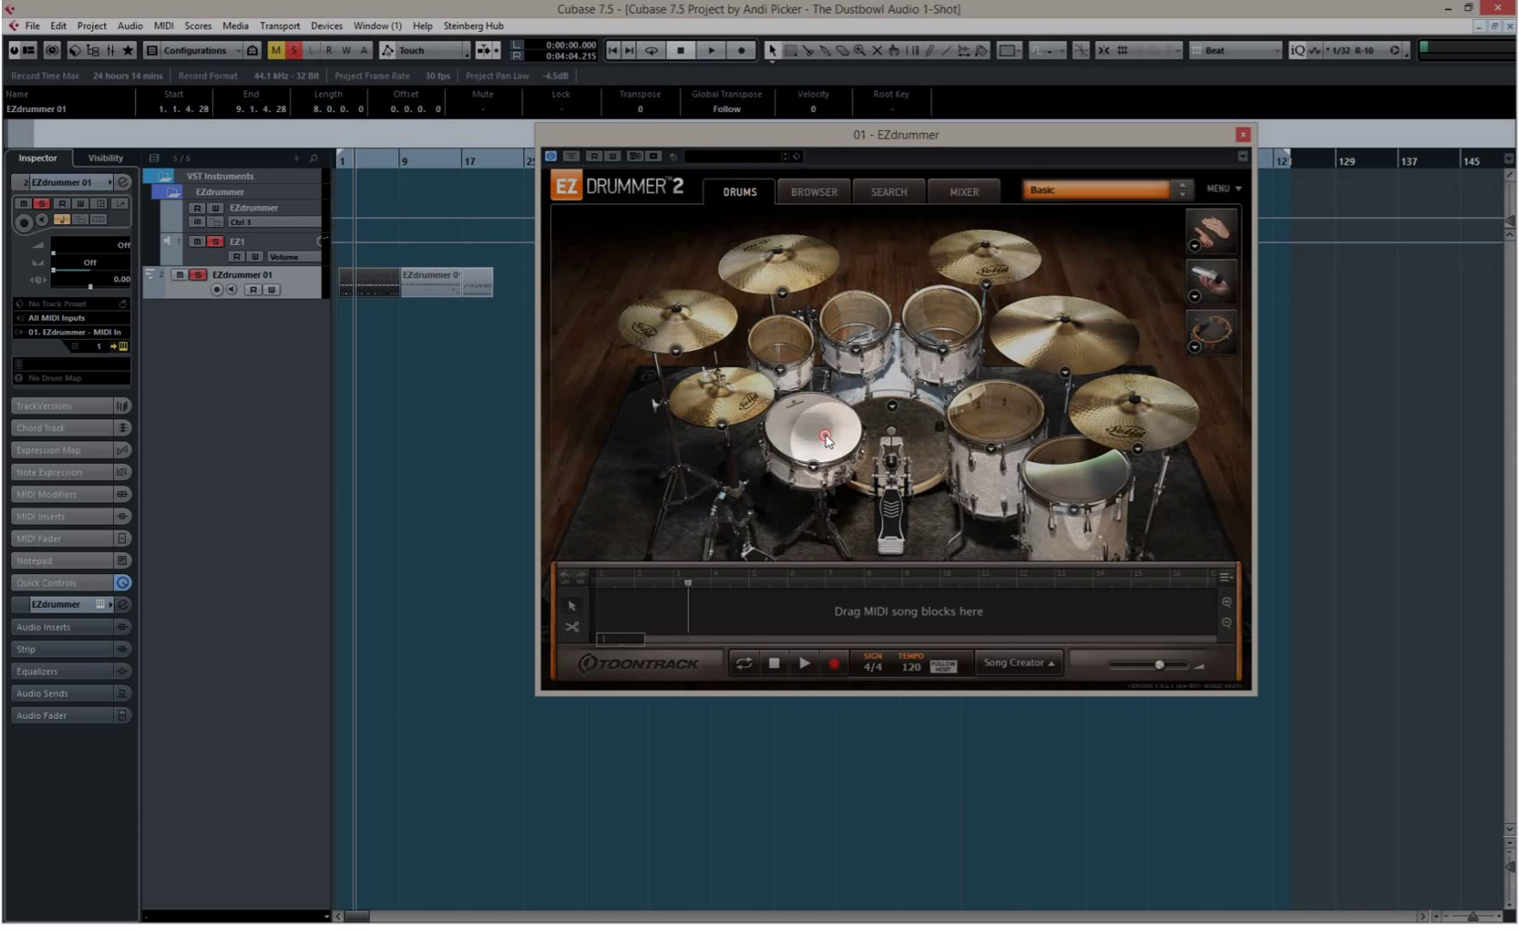
click(954, 415)
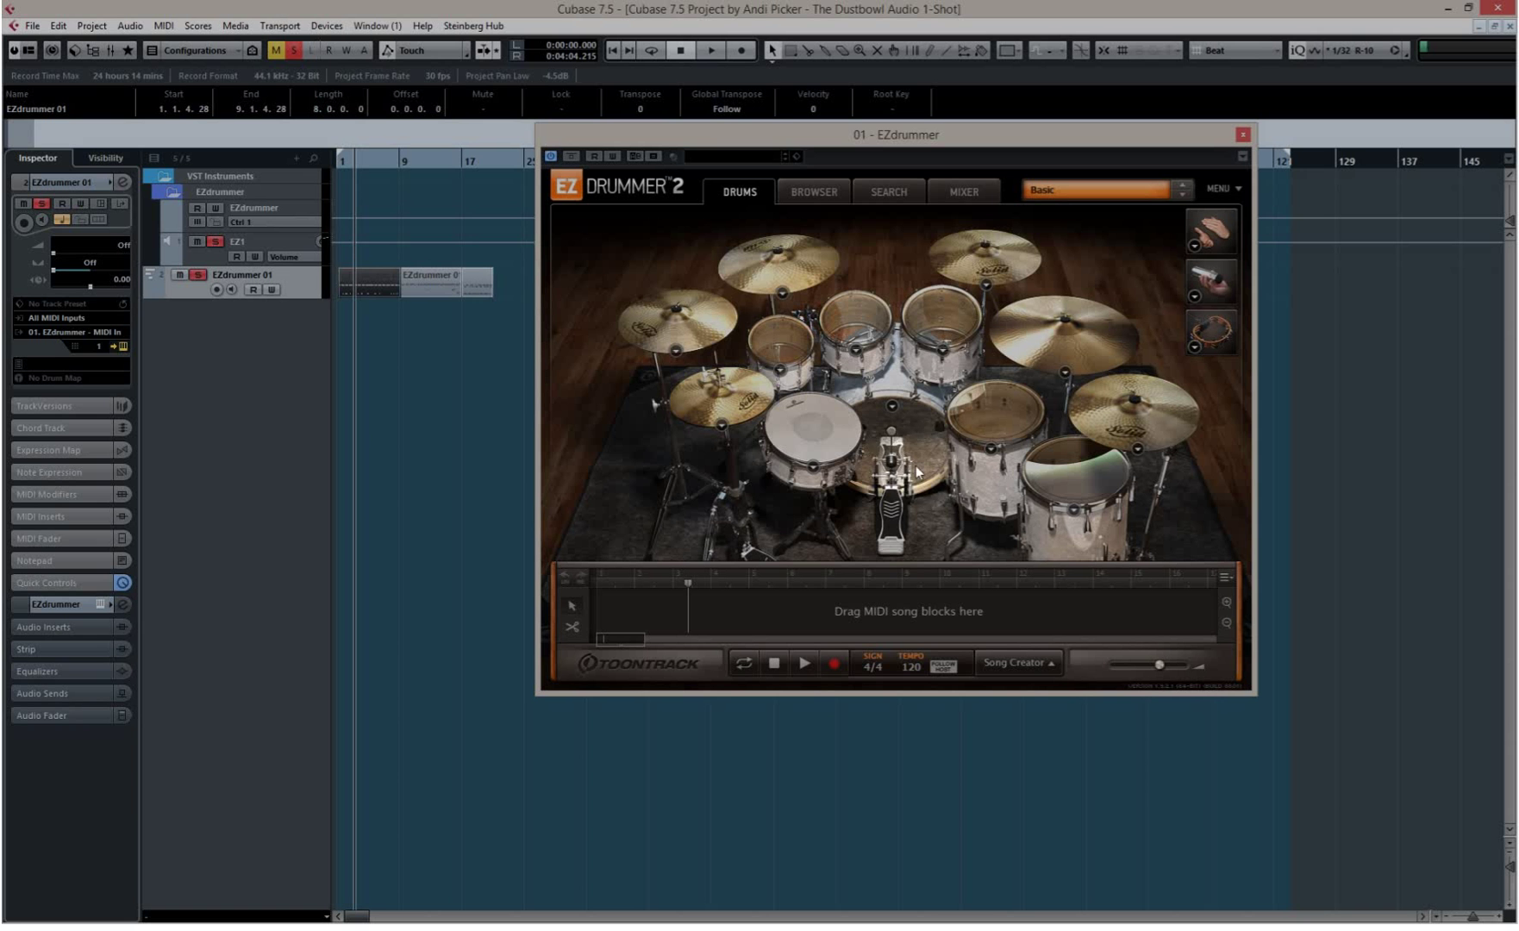
click(915, 443)
click(915, 442)
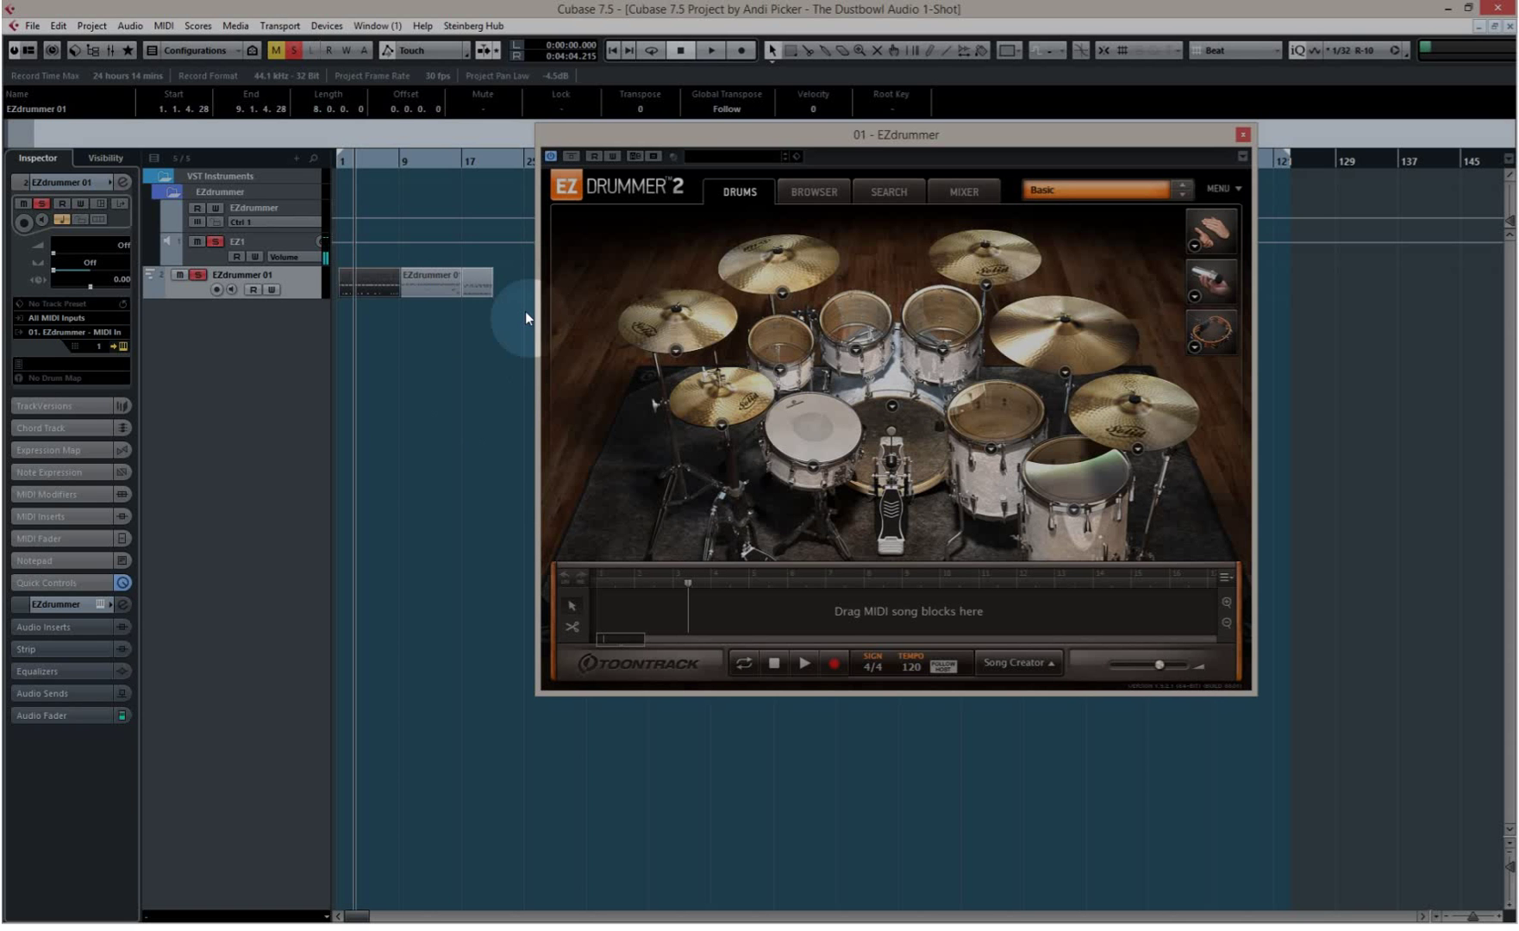
- Arrange the EZdrummer editor and VST Instruments windows apart, and activate all outputs for the EZdrummer rack instrument
drag(756, 133, 708, 458)
drag(767, 398, 637, 153)
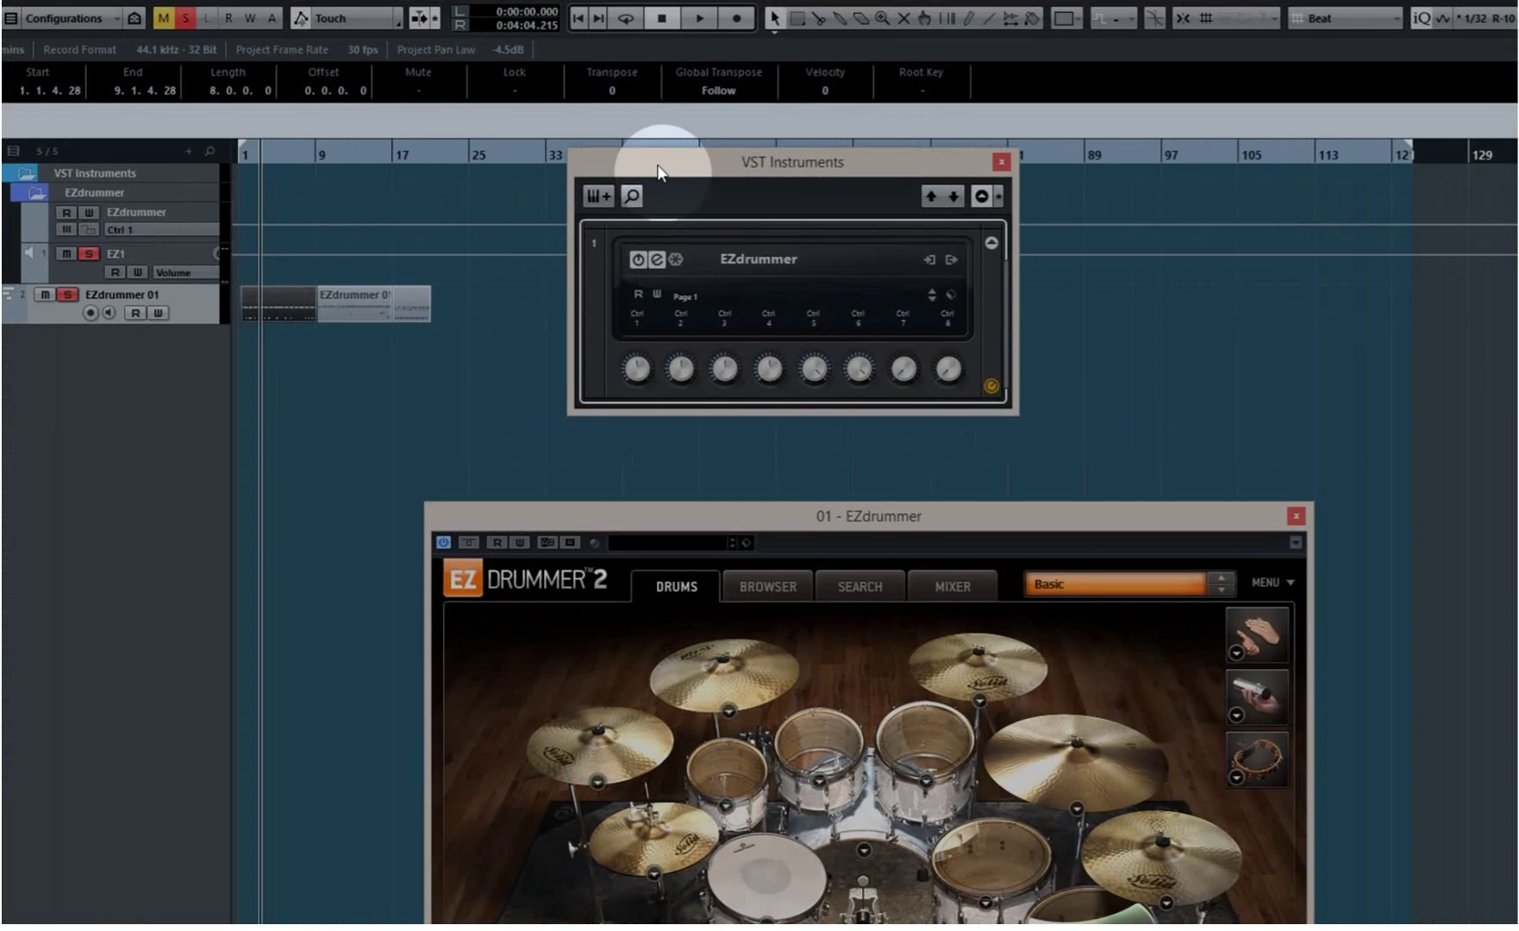
click(660, 169)
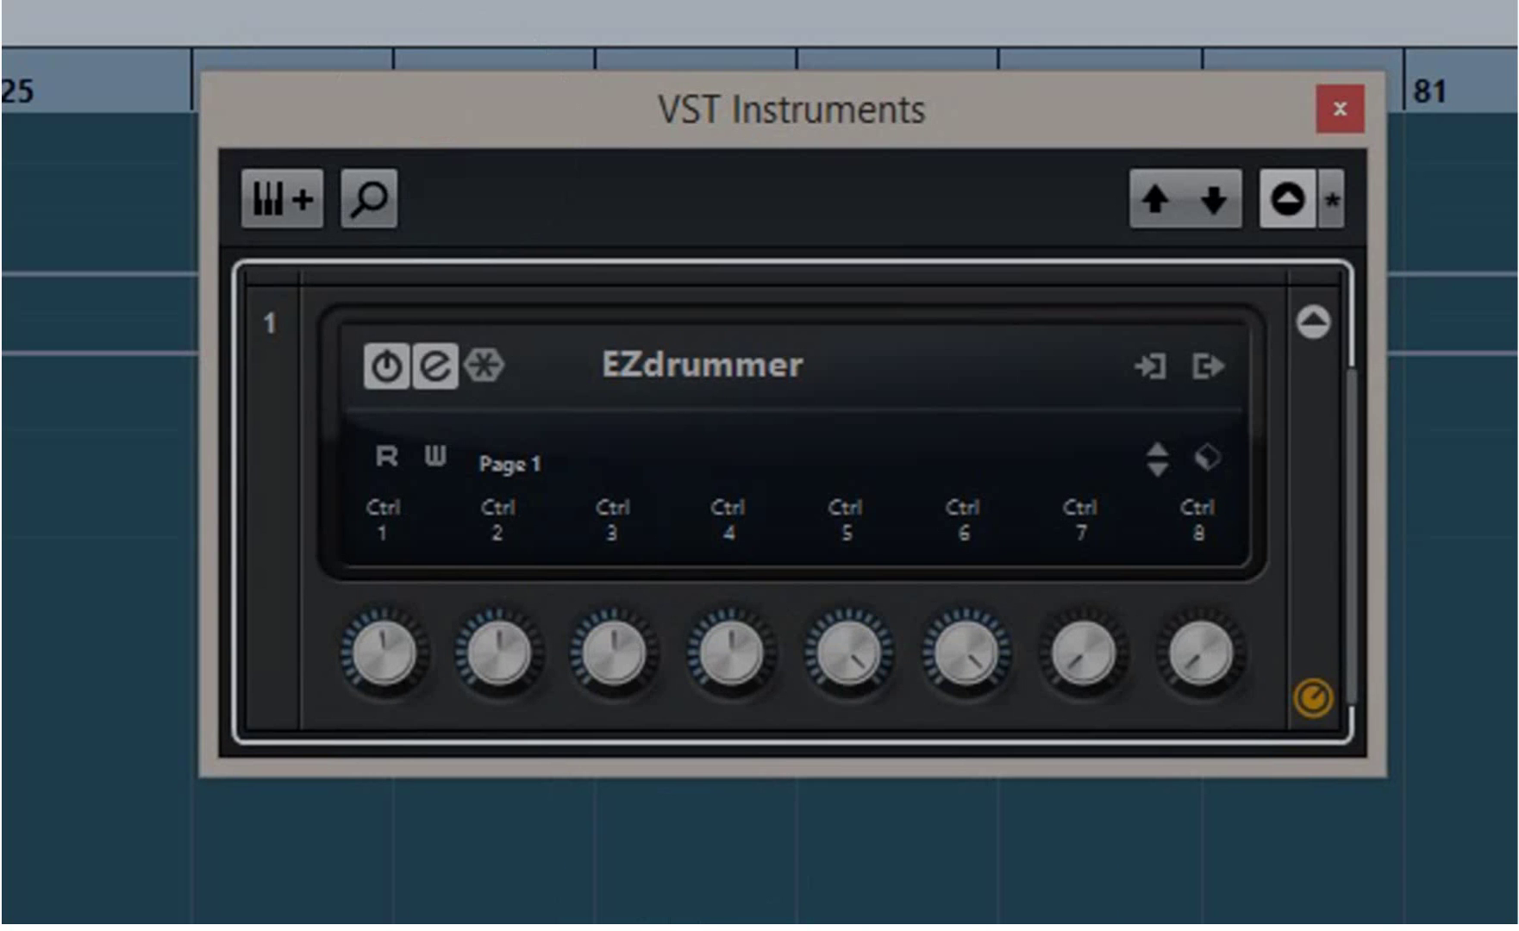
click(1254, 694)
click(953, 99)
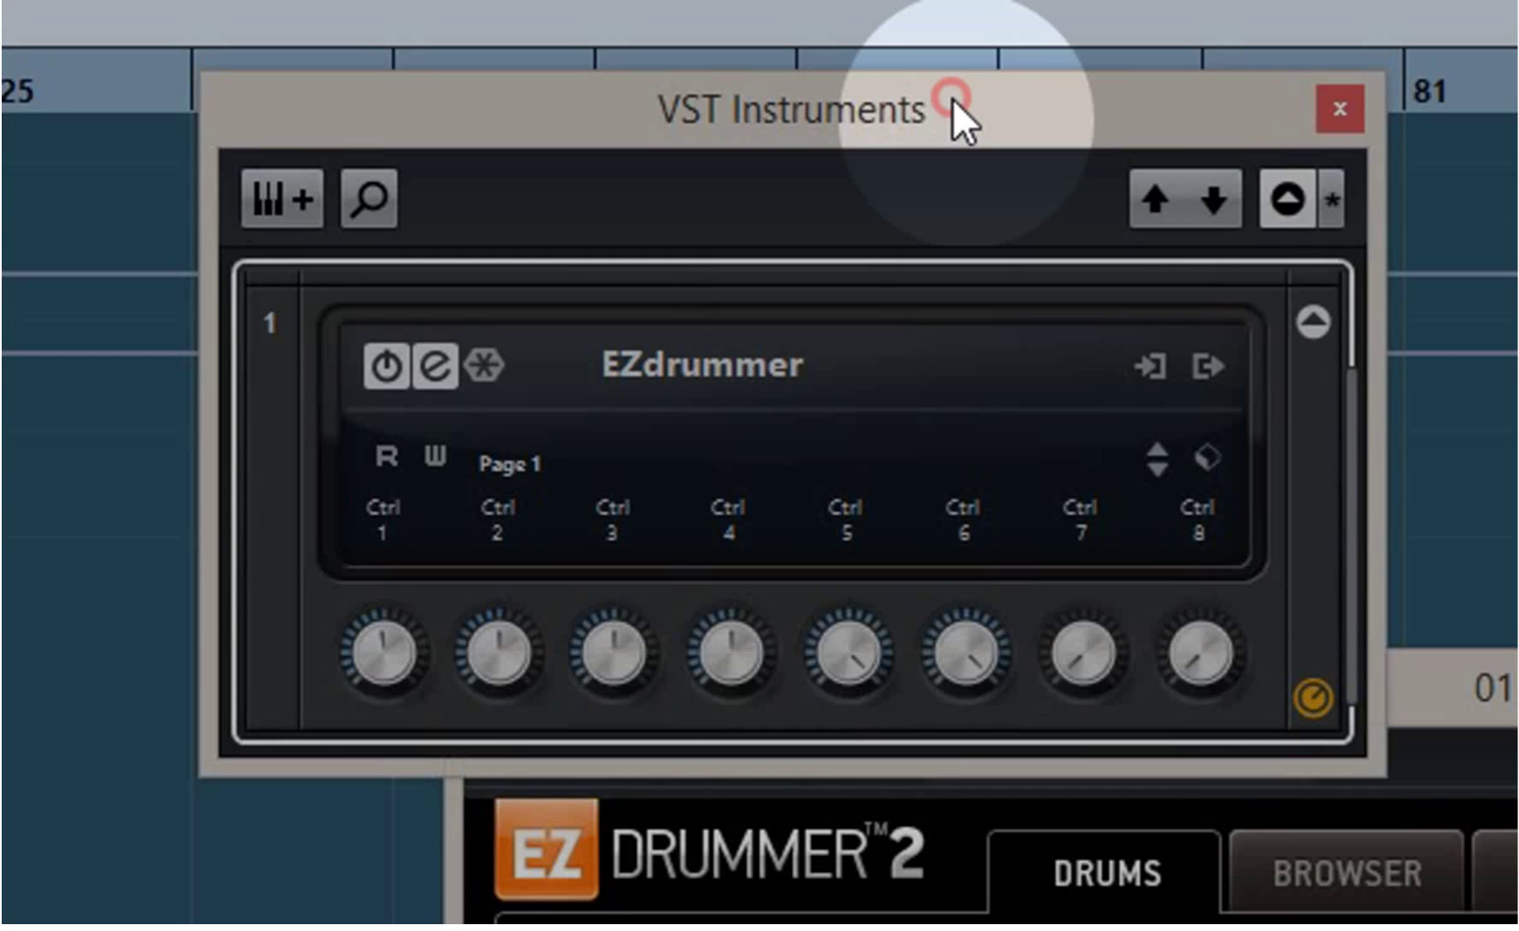
click(1212, 363)
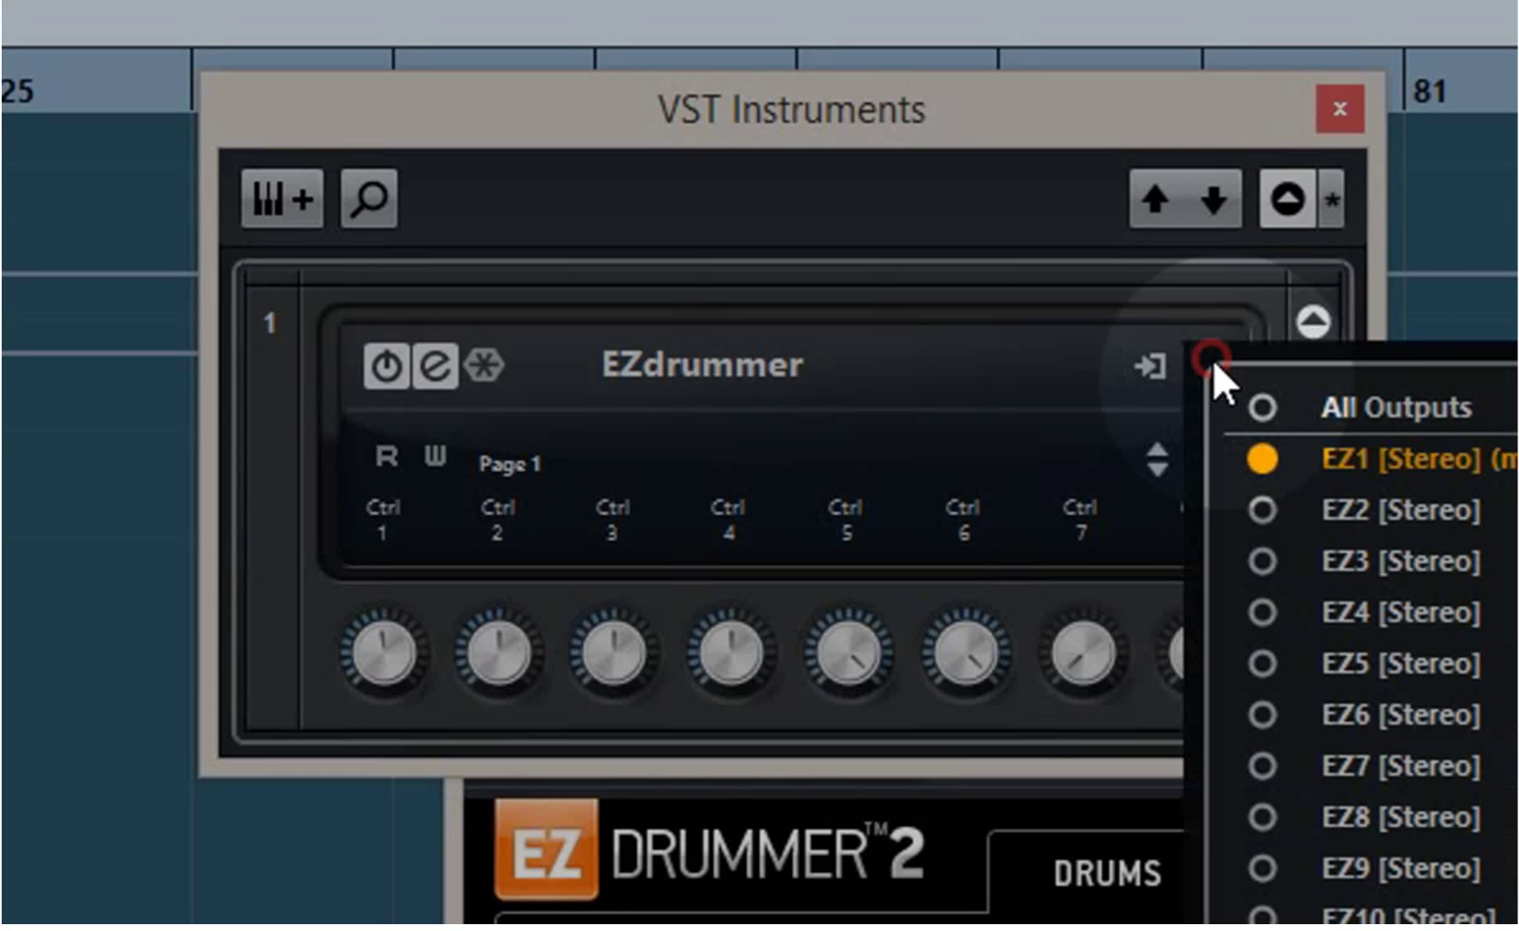
click(1266, 395)
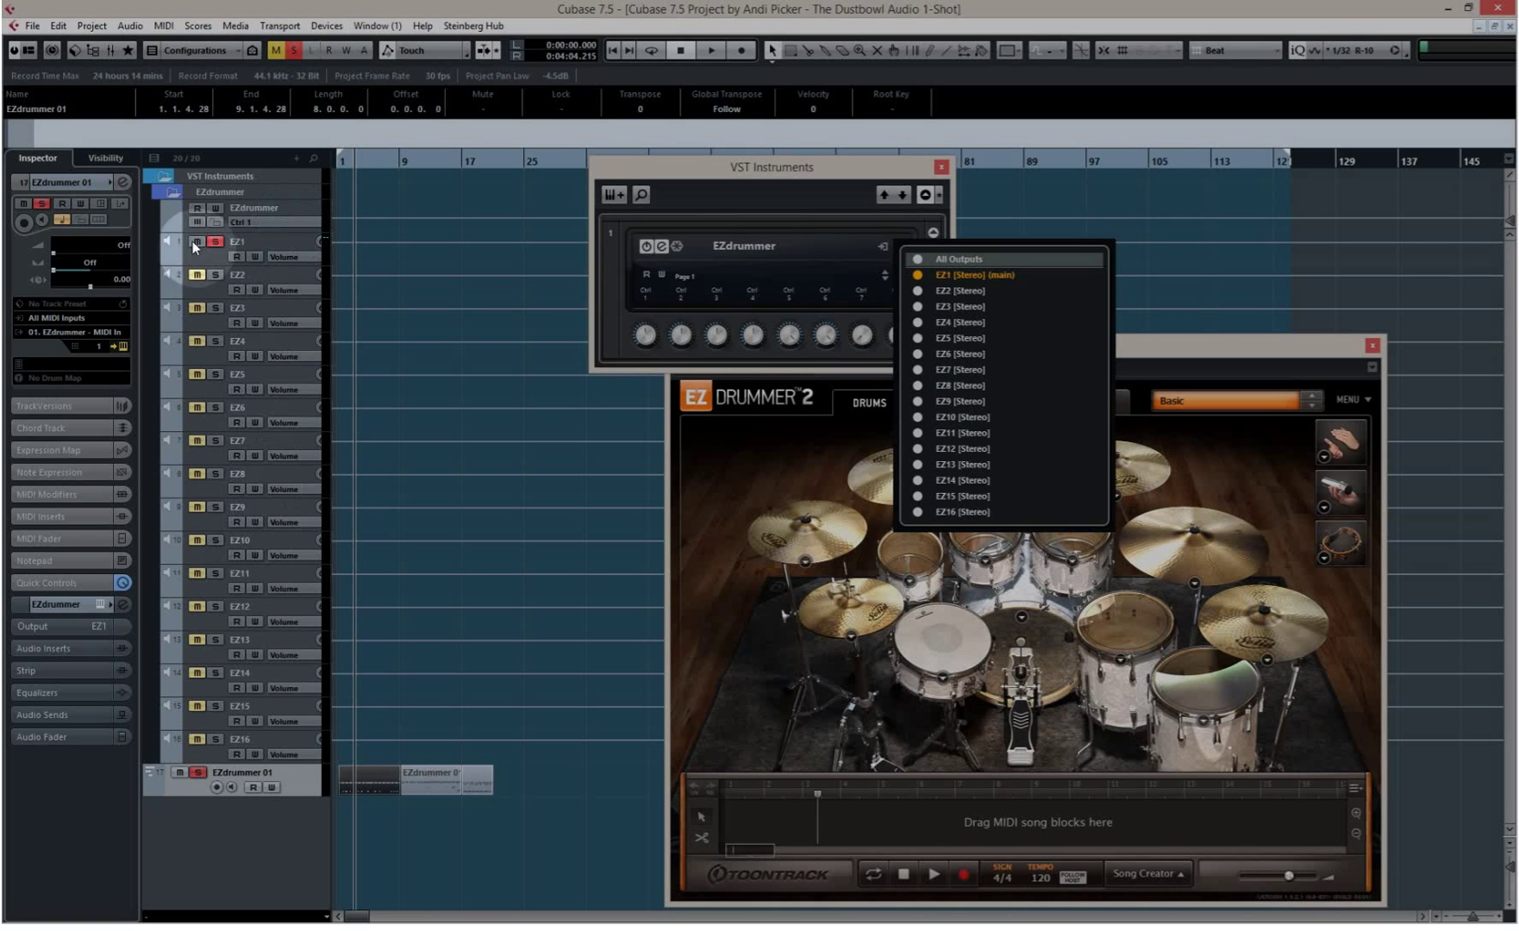
- Solo output channels EZ2 to EZ4, and play the snare, kick and rack toms to check the separate track meters
click(215, 274)
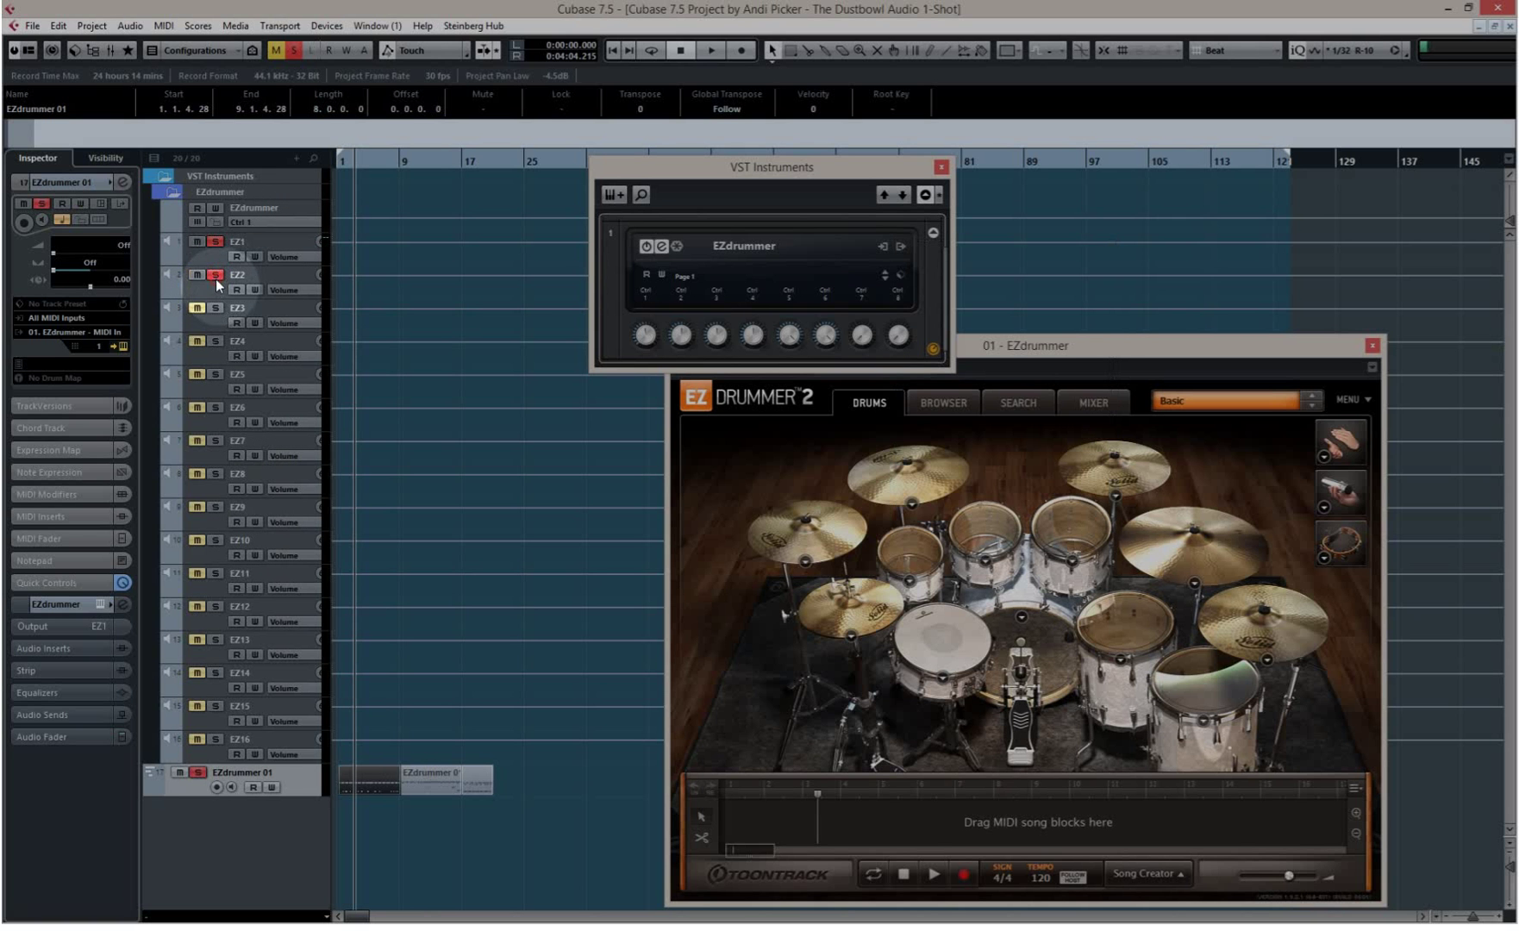
click(217, 342)
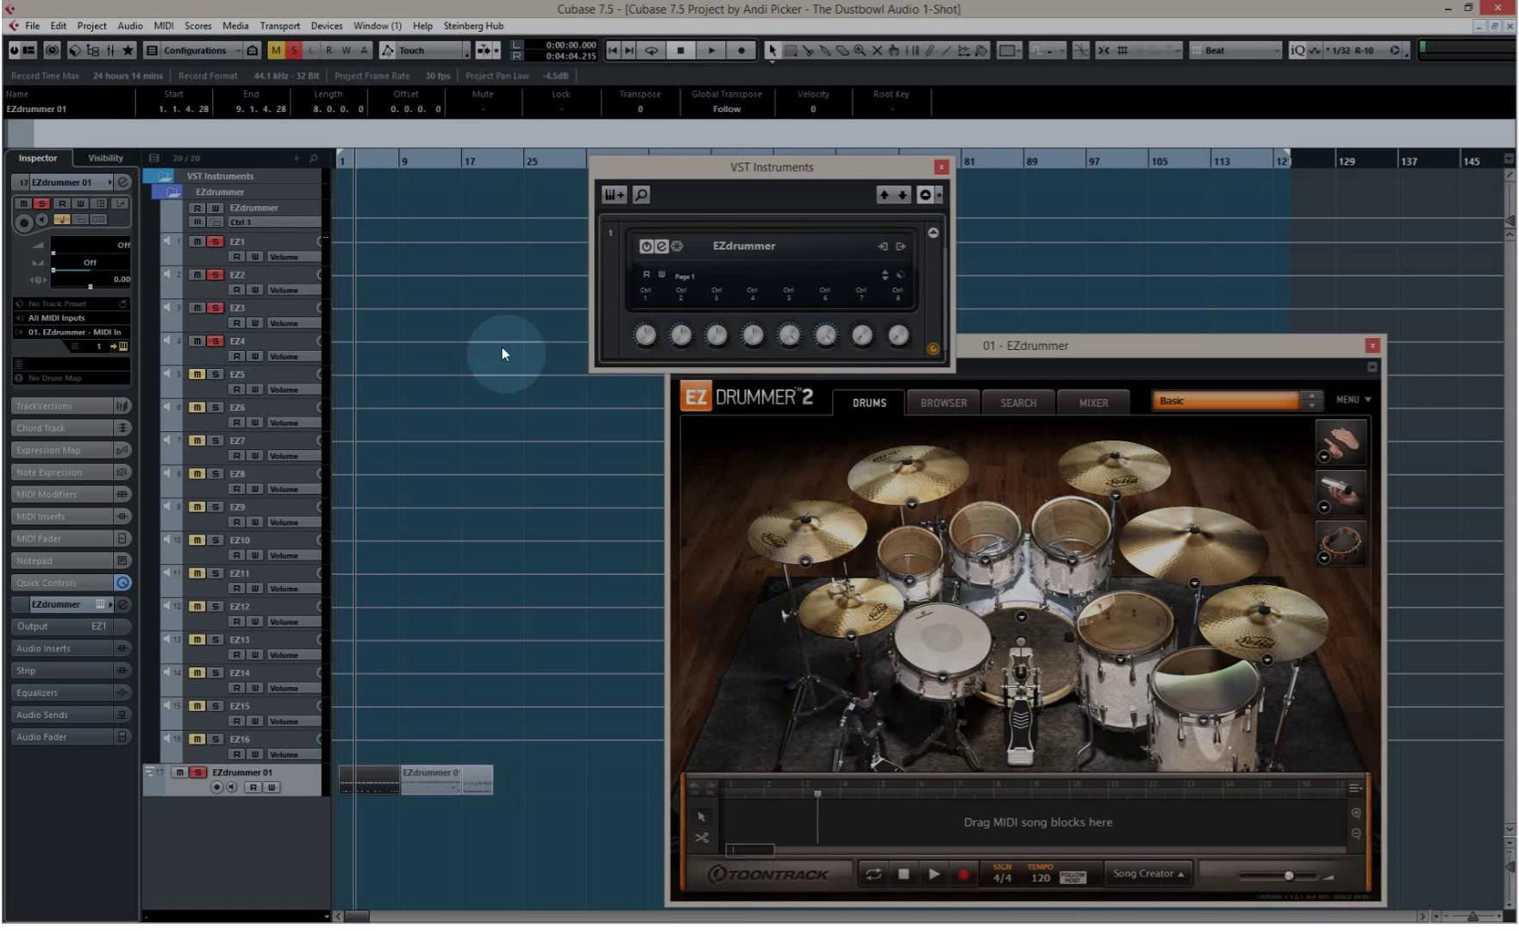
click(940, 648)
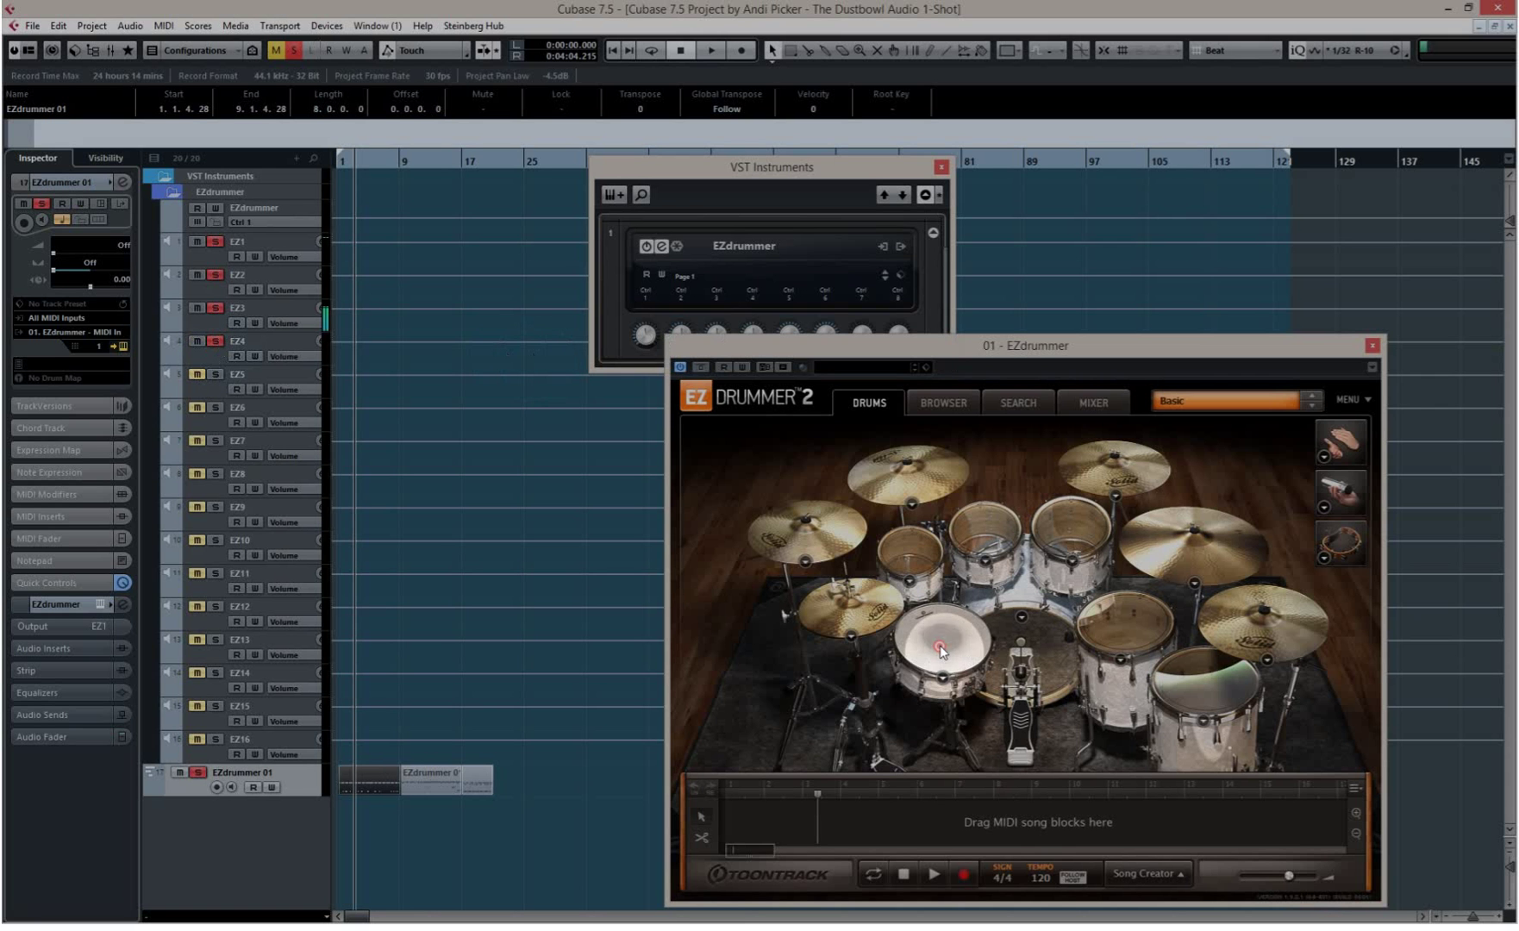
click(1042, 648)
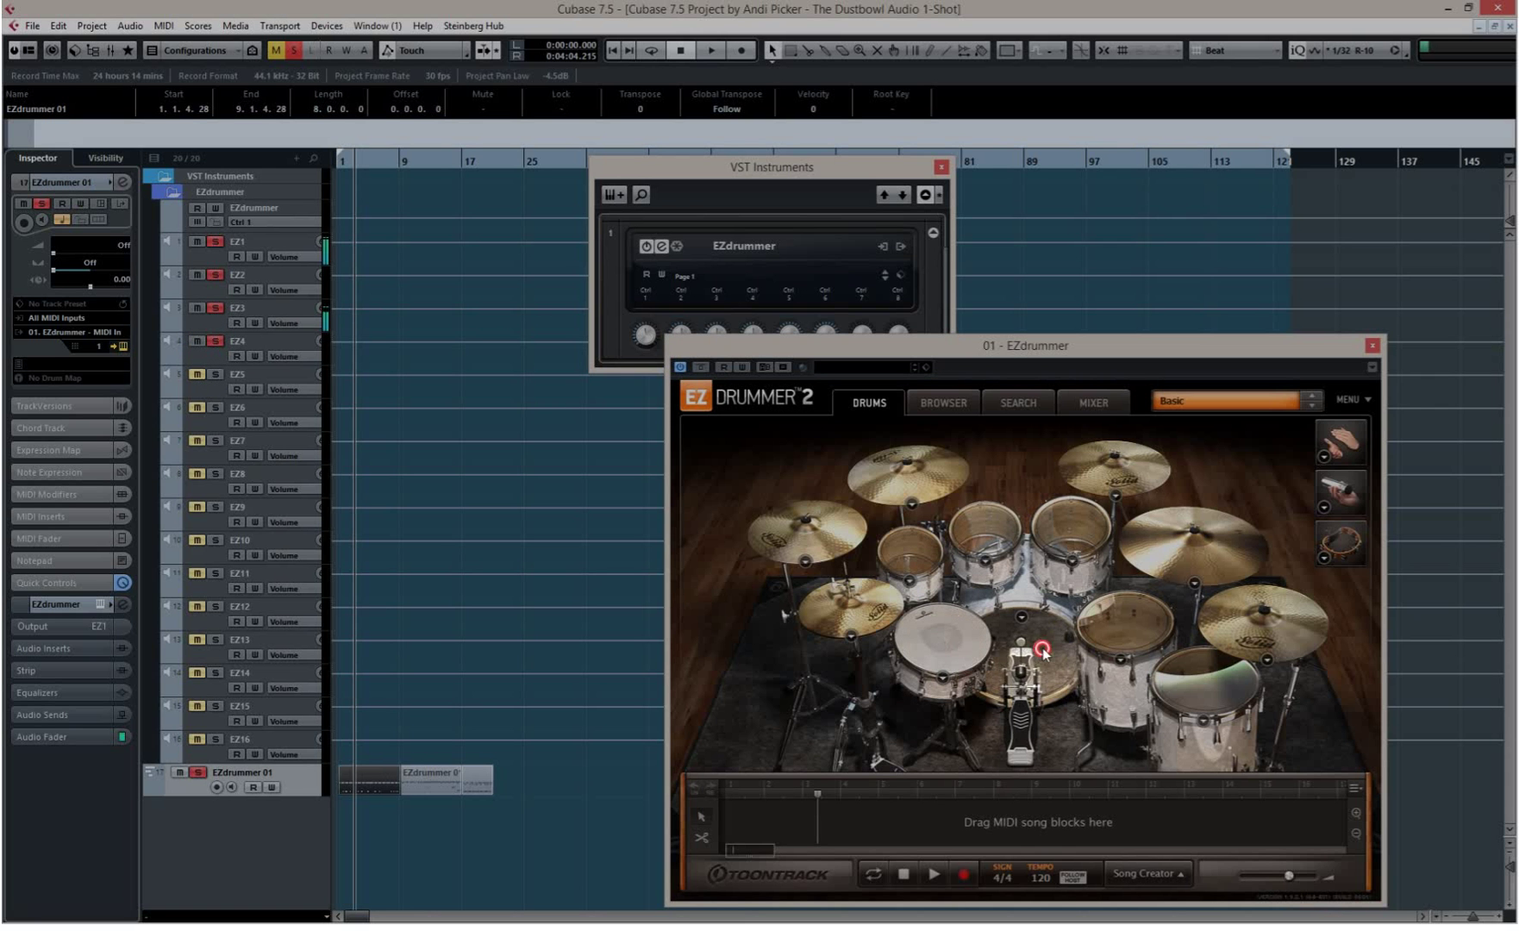
click(1085, 531)
click(935, 553)
click(984, 534)
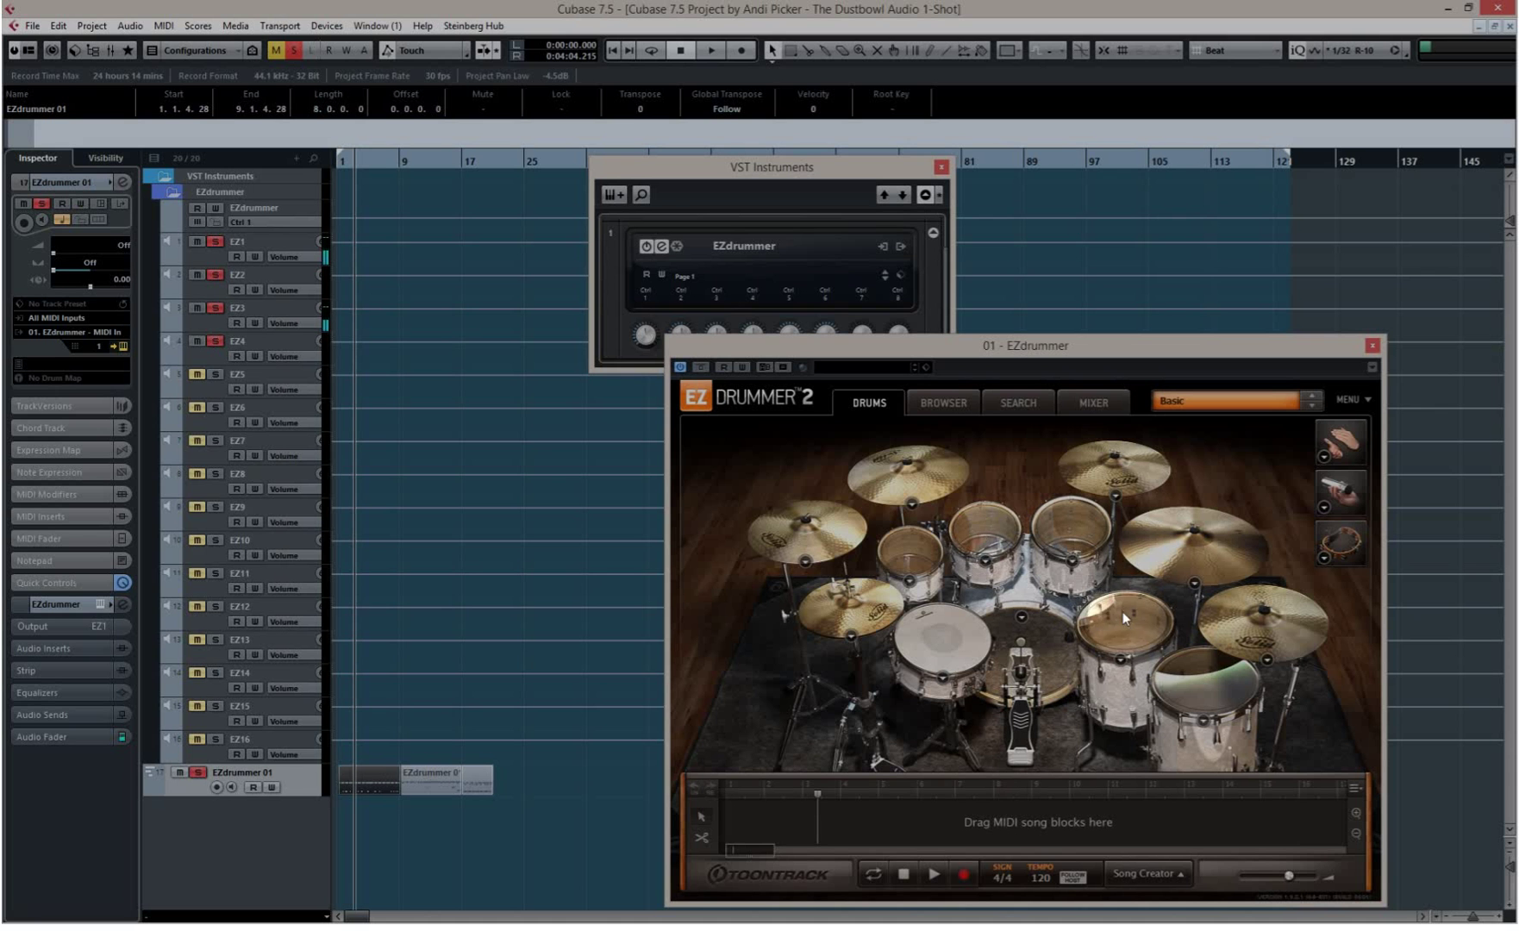
- Solo output channels EZ5 to EZ8, and play the snare and floor tom to check their separate meters in the MixConsole
click(215, 374)
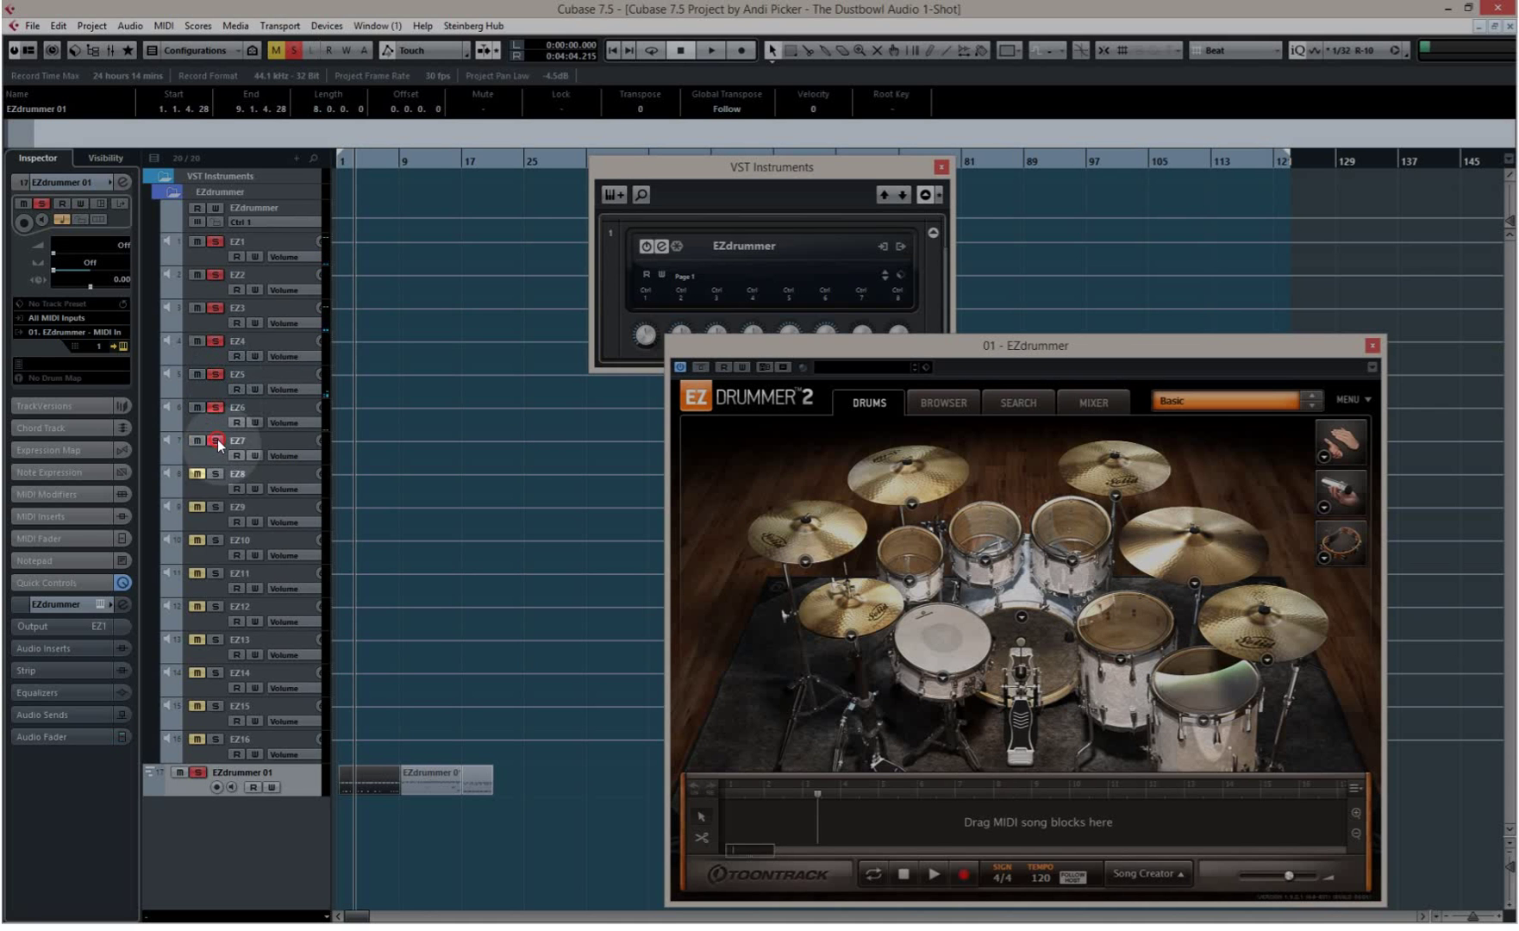
click(216, 473)
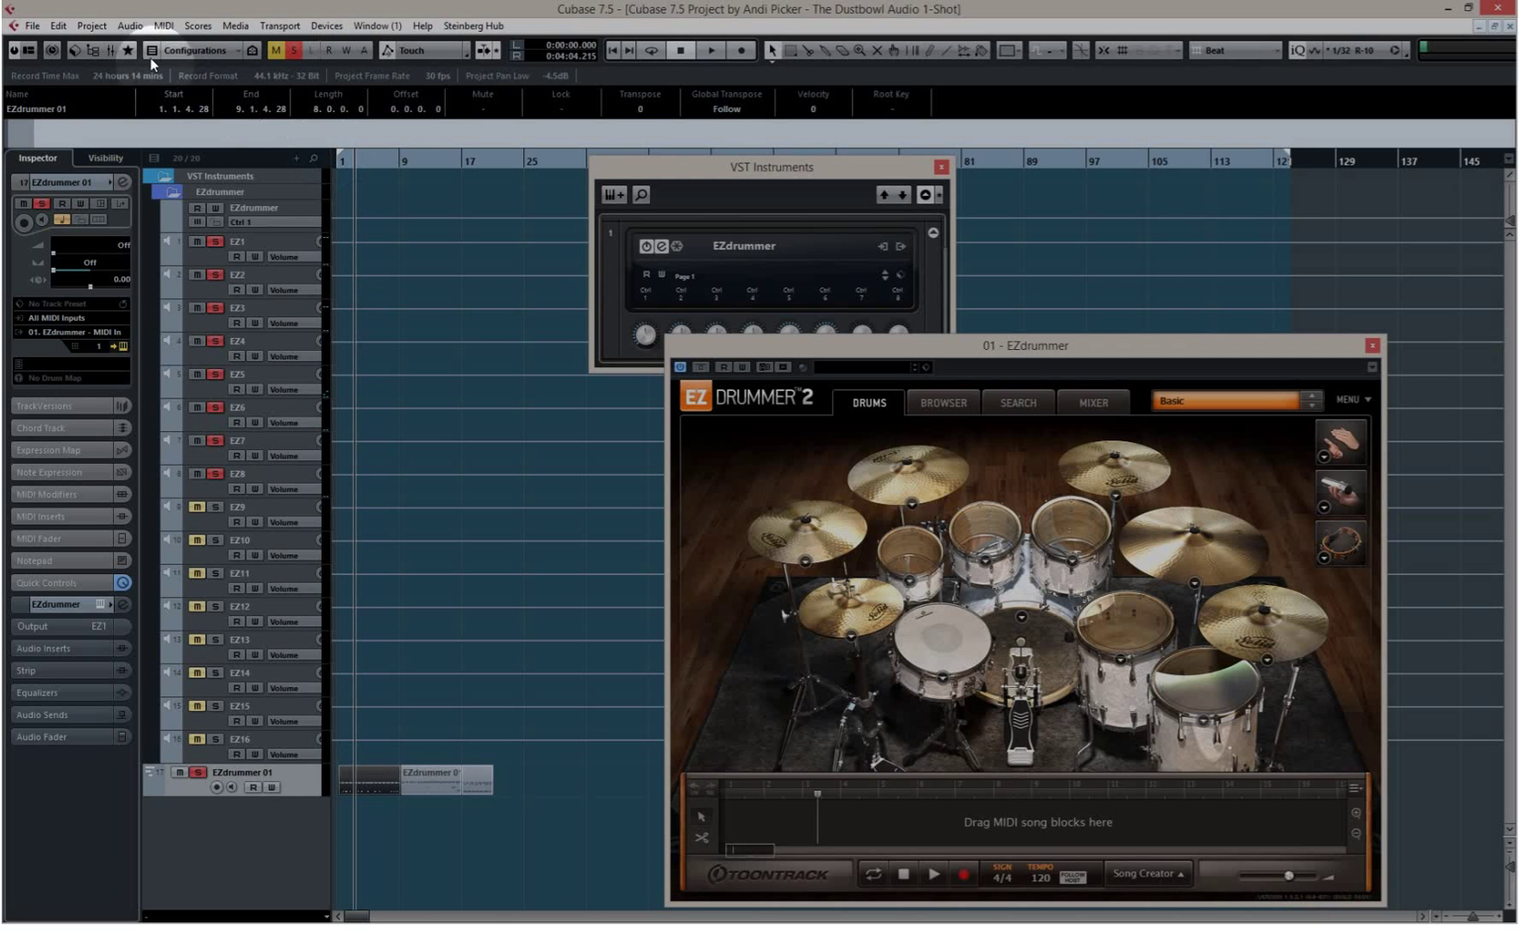
click(111, 45)
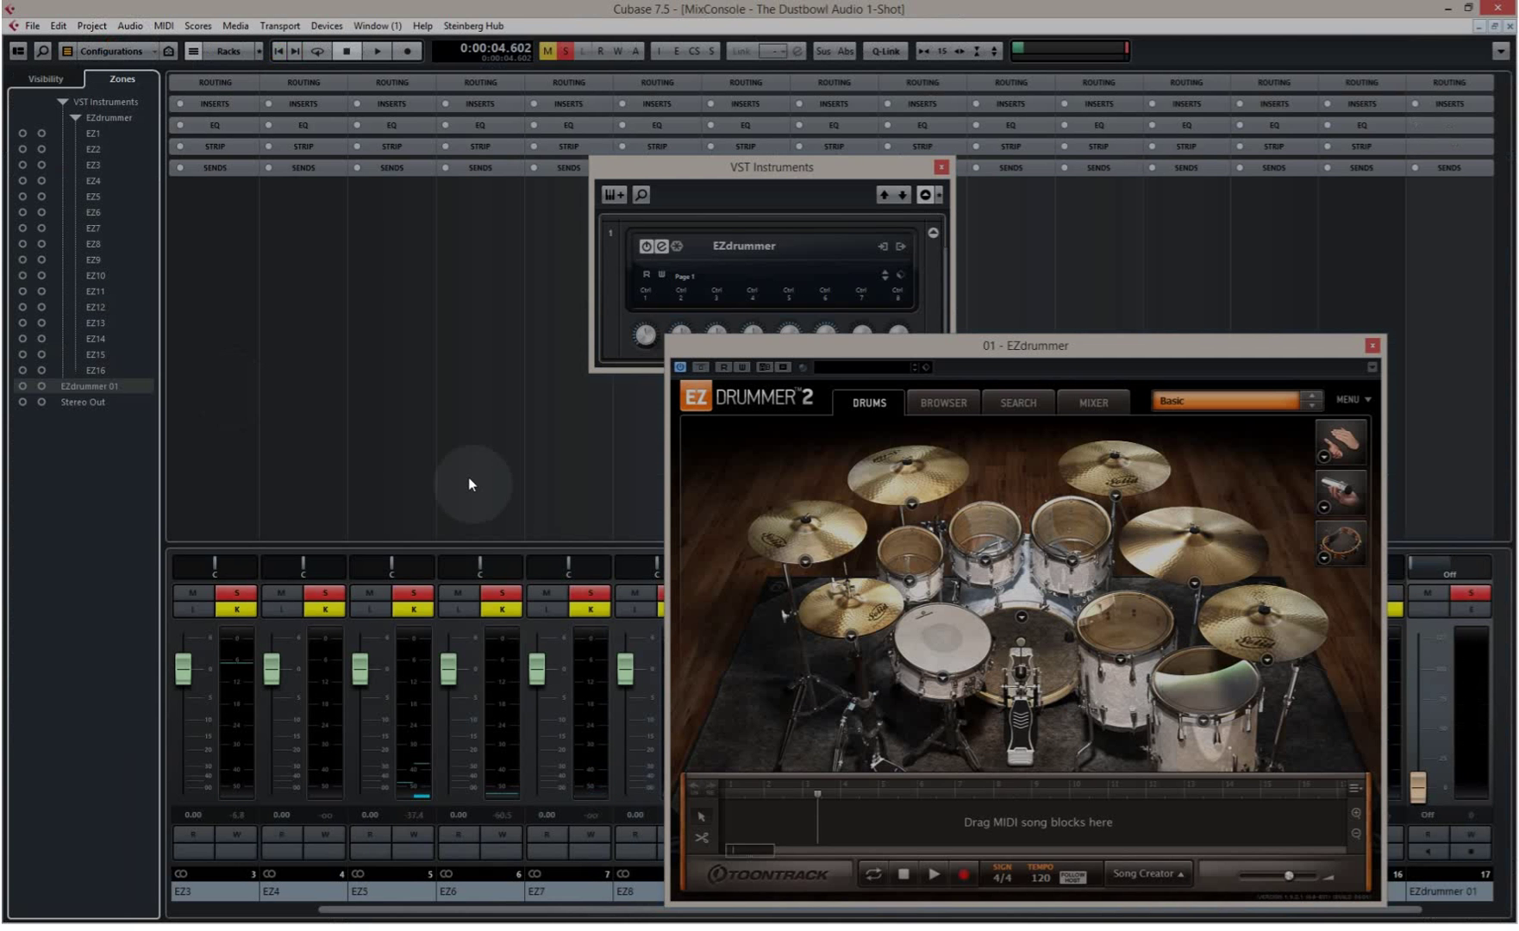
drag(878, 342, 951, 148)
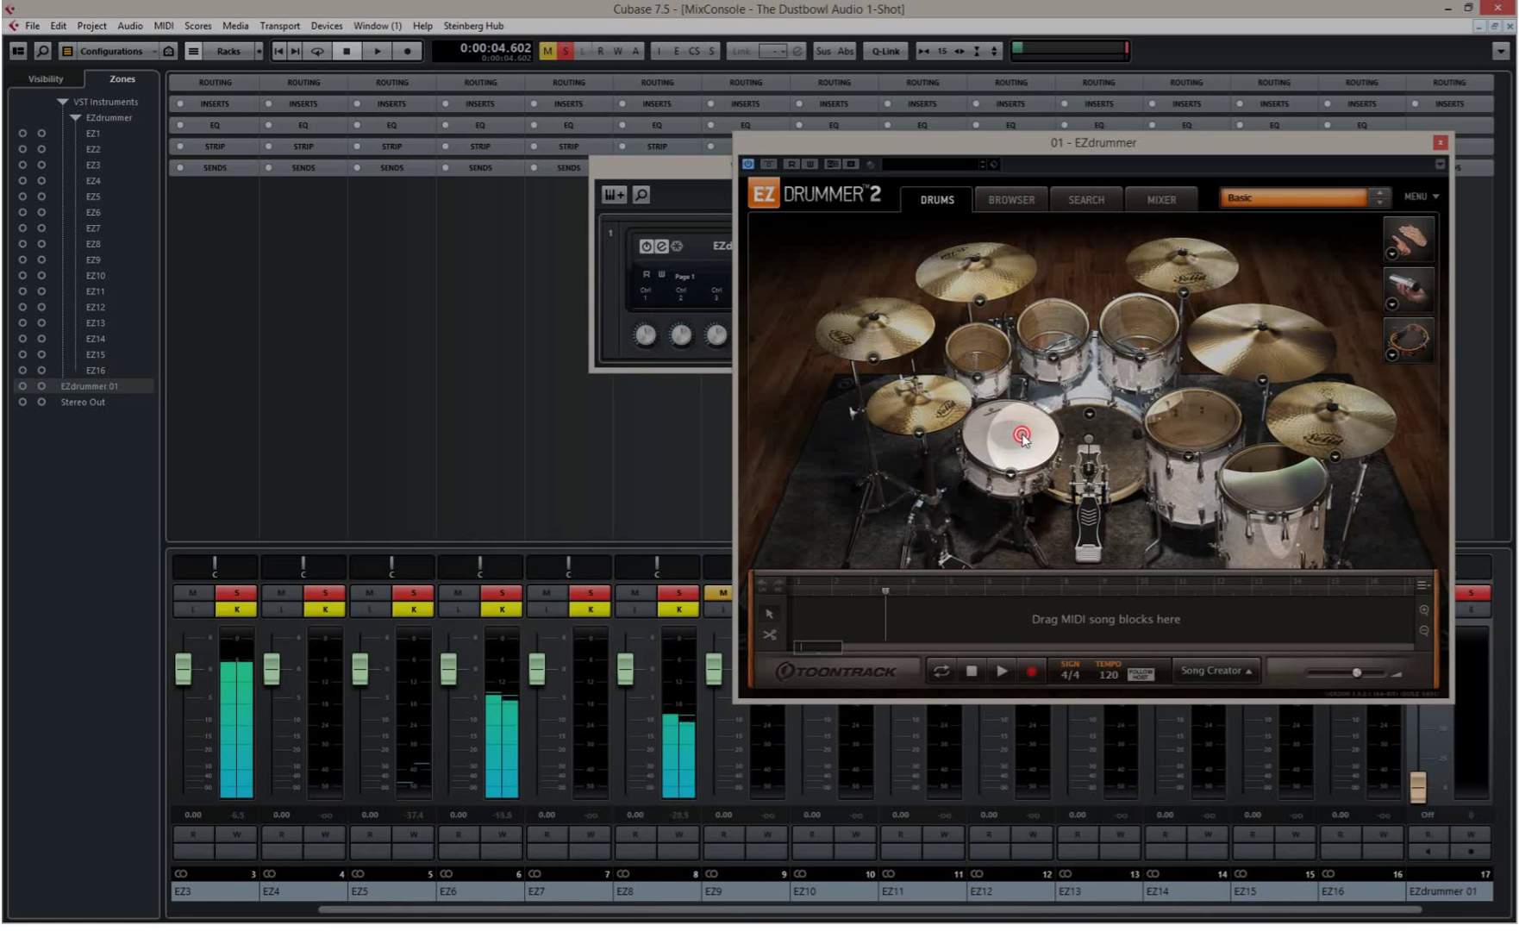
click(1198, 434)
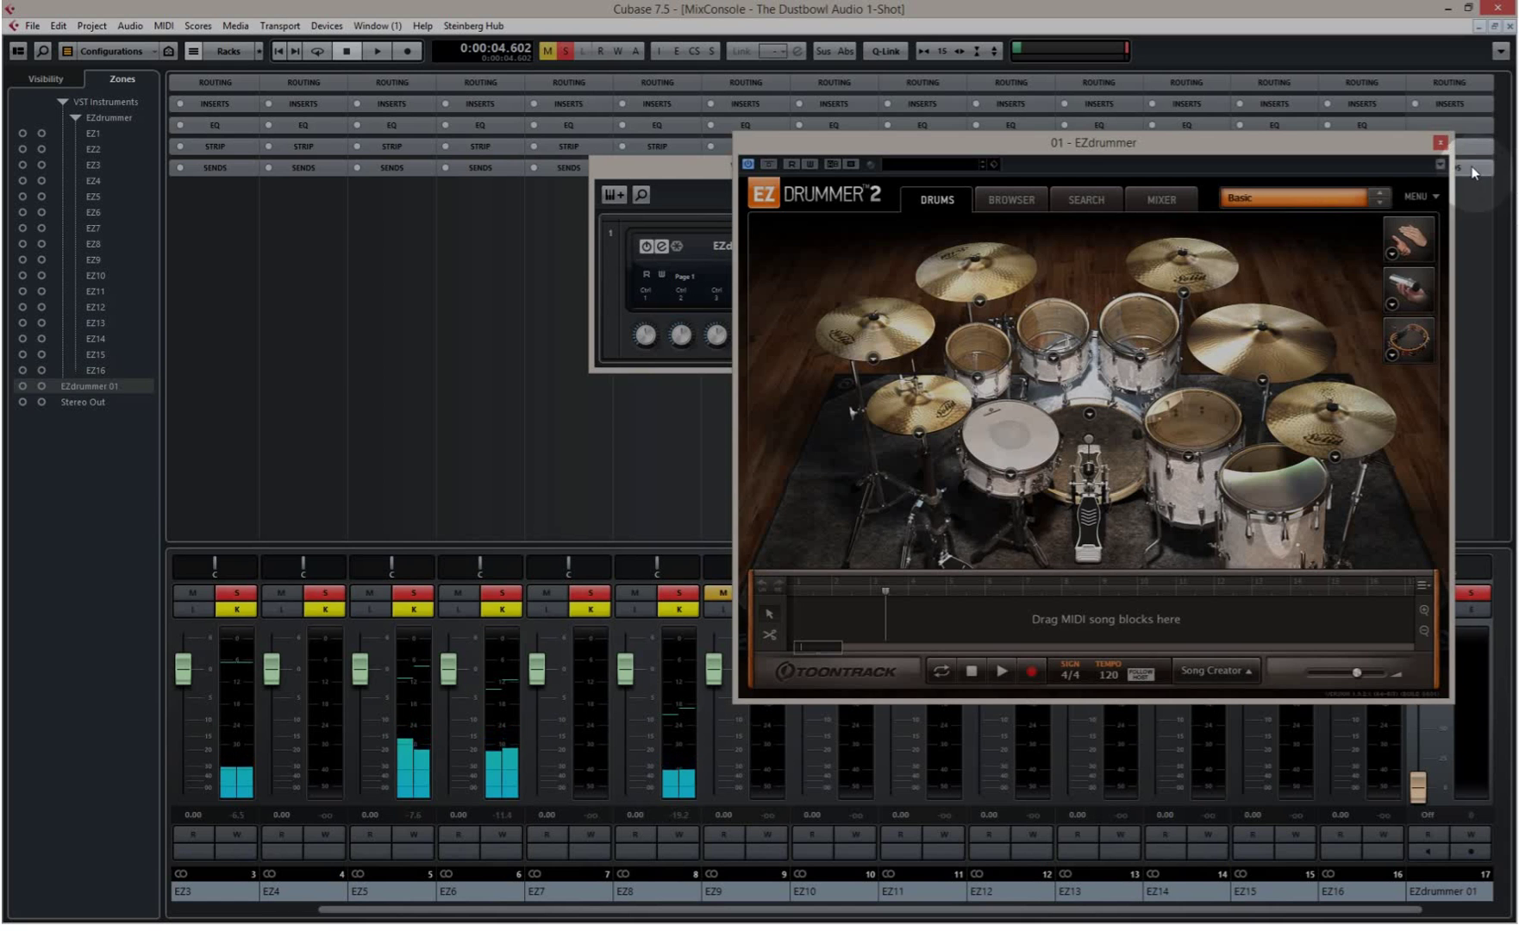
click(1442, 143)
click(1509, 26)
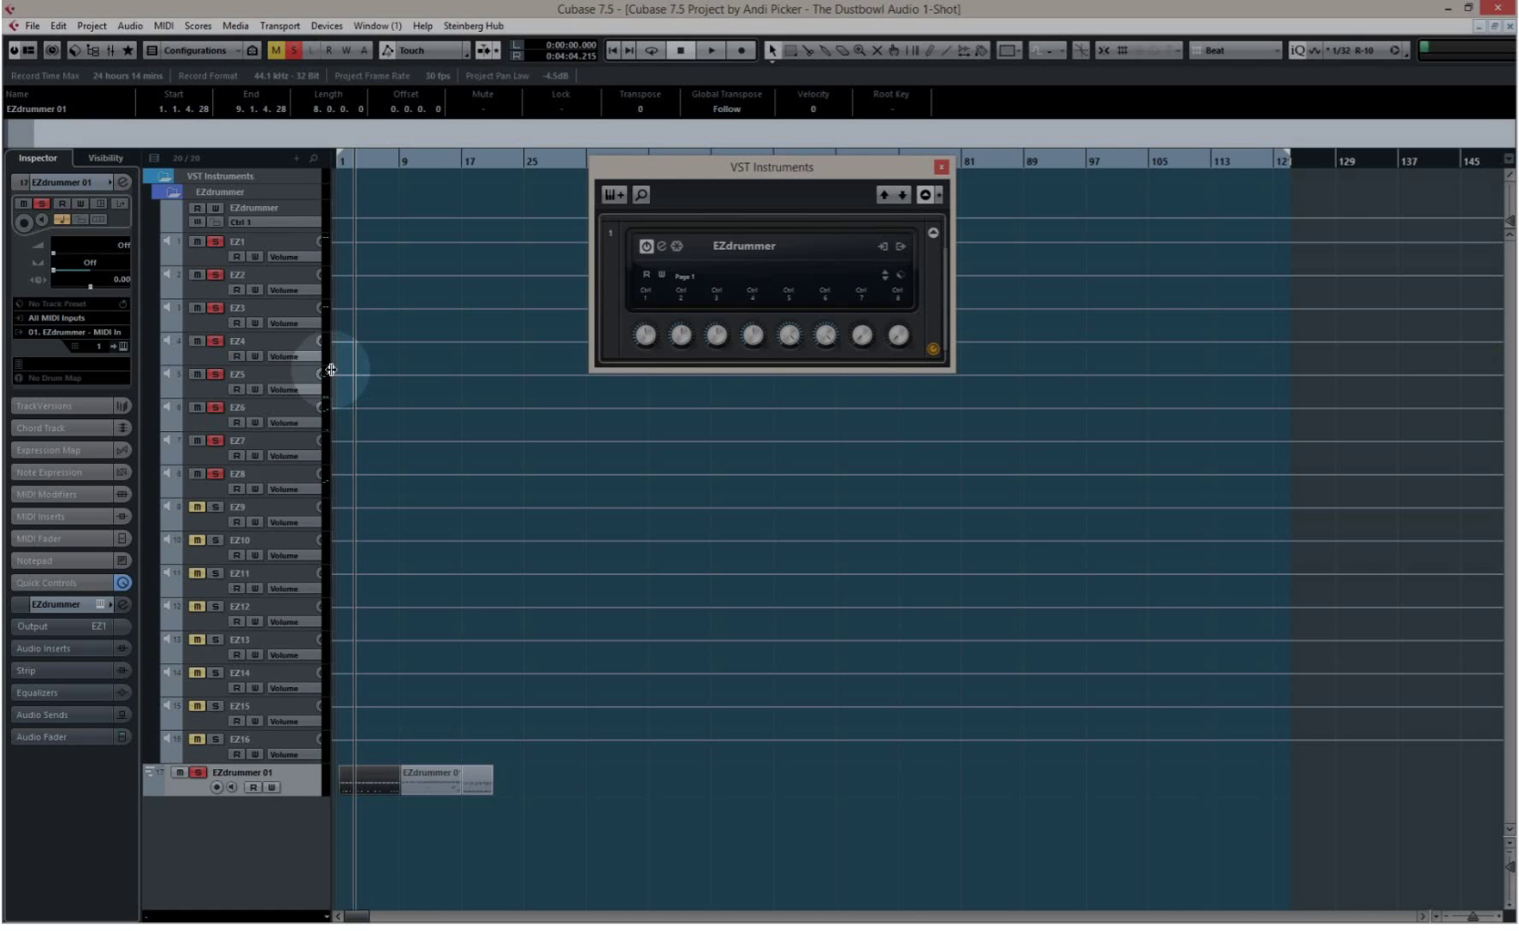
- Widen the track list and load the T-RackS CS Black 76 plug-in into the second insert slot of channel EZ1
drag(329, 372, 402, 379)
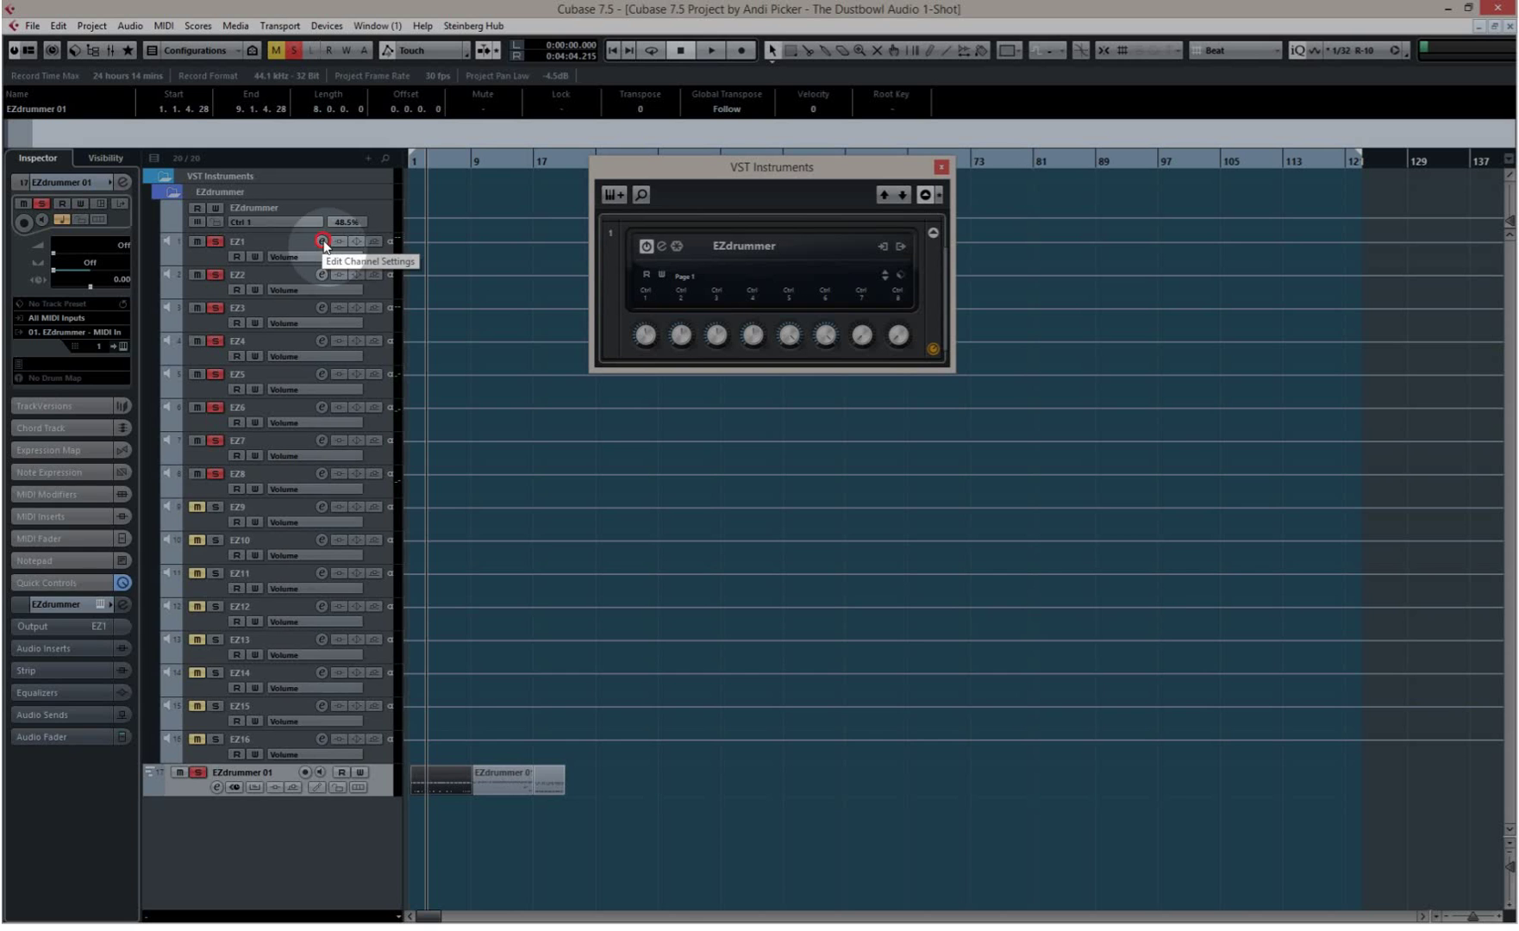
click(322, 241)
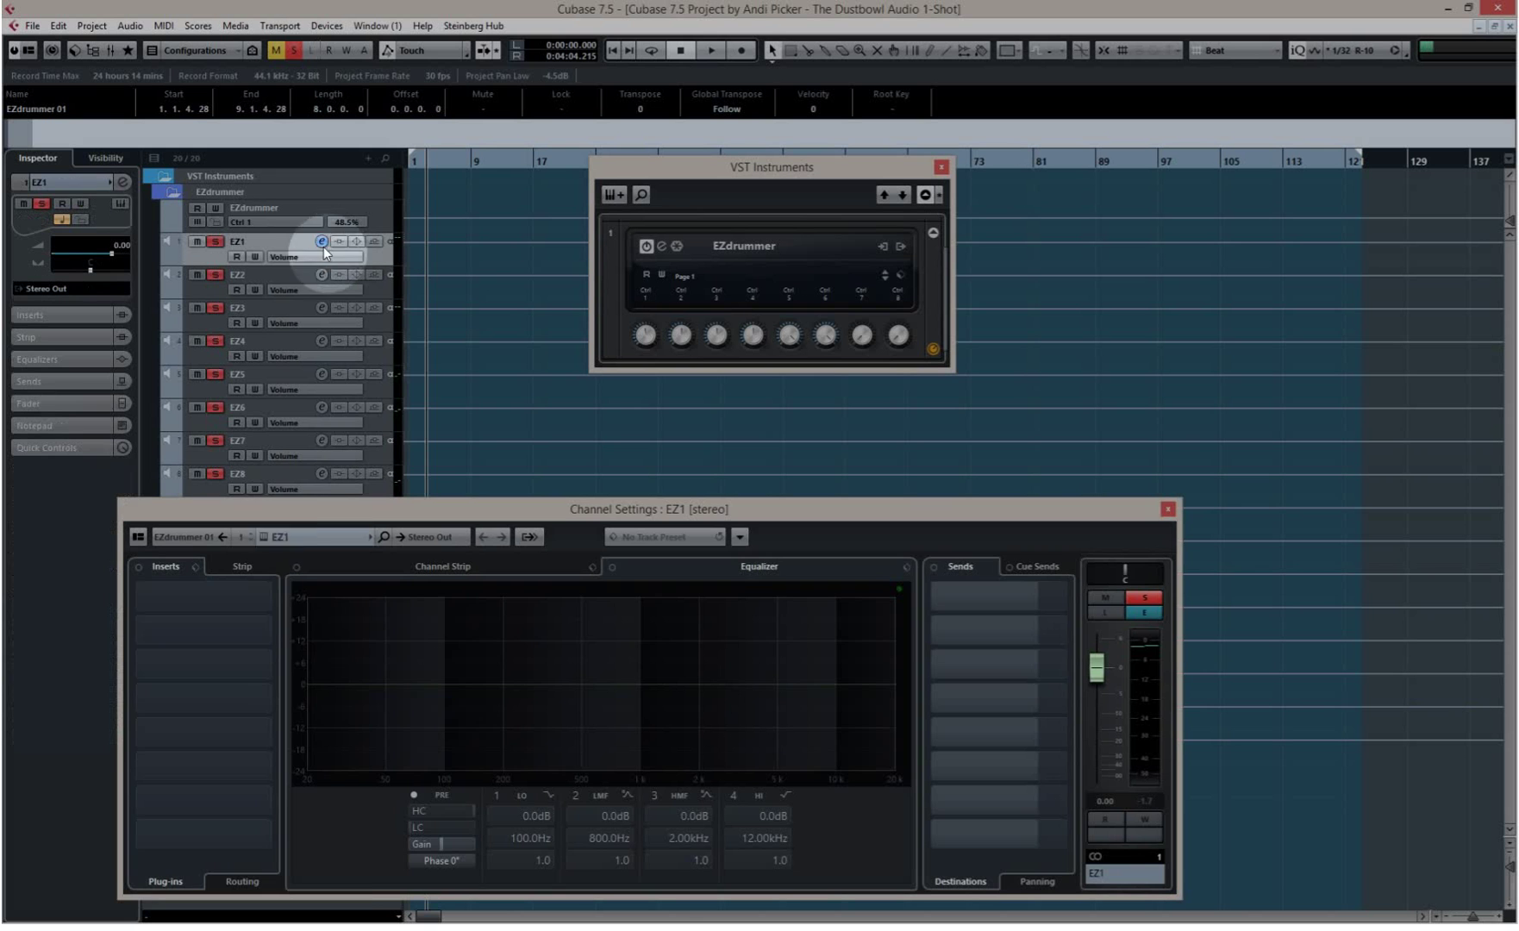
click(271, 629)
scroll(249, 772, down, 10)
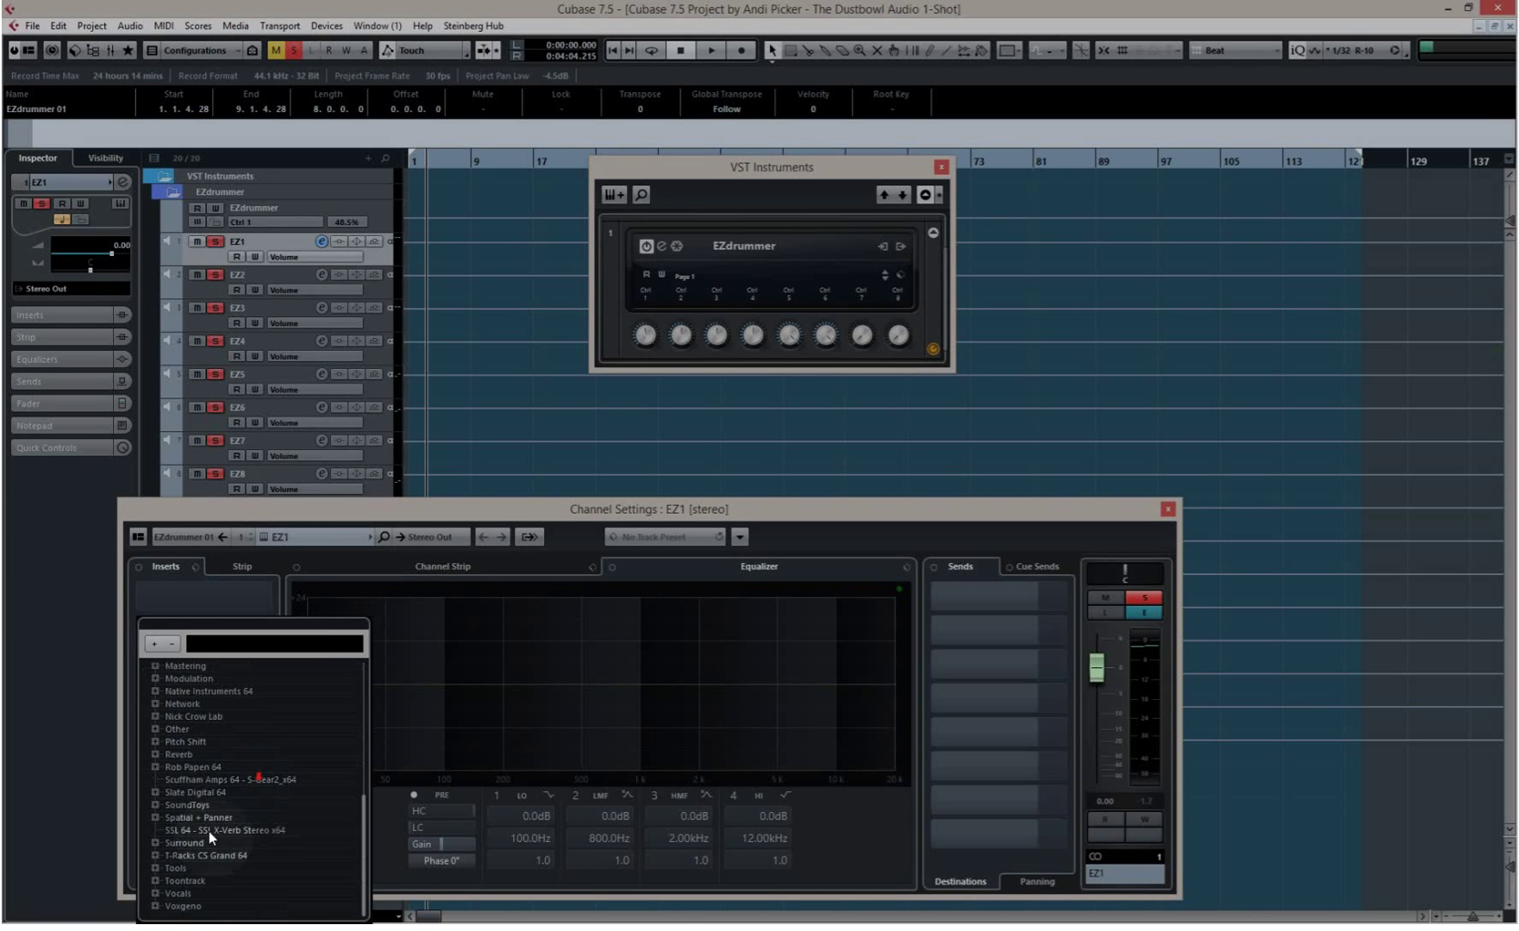
click(155, 854)
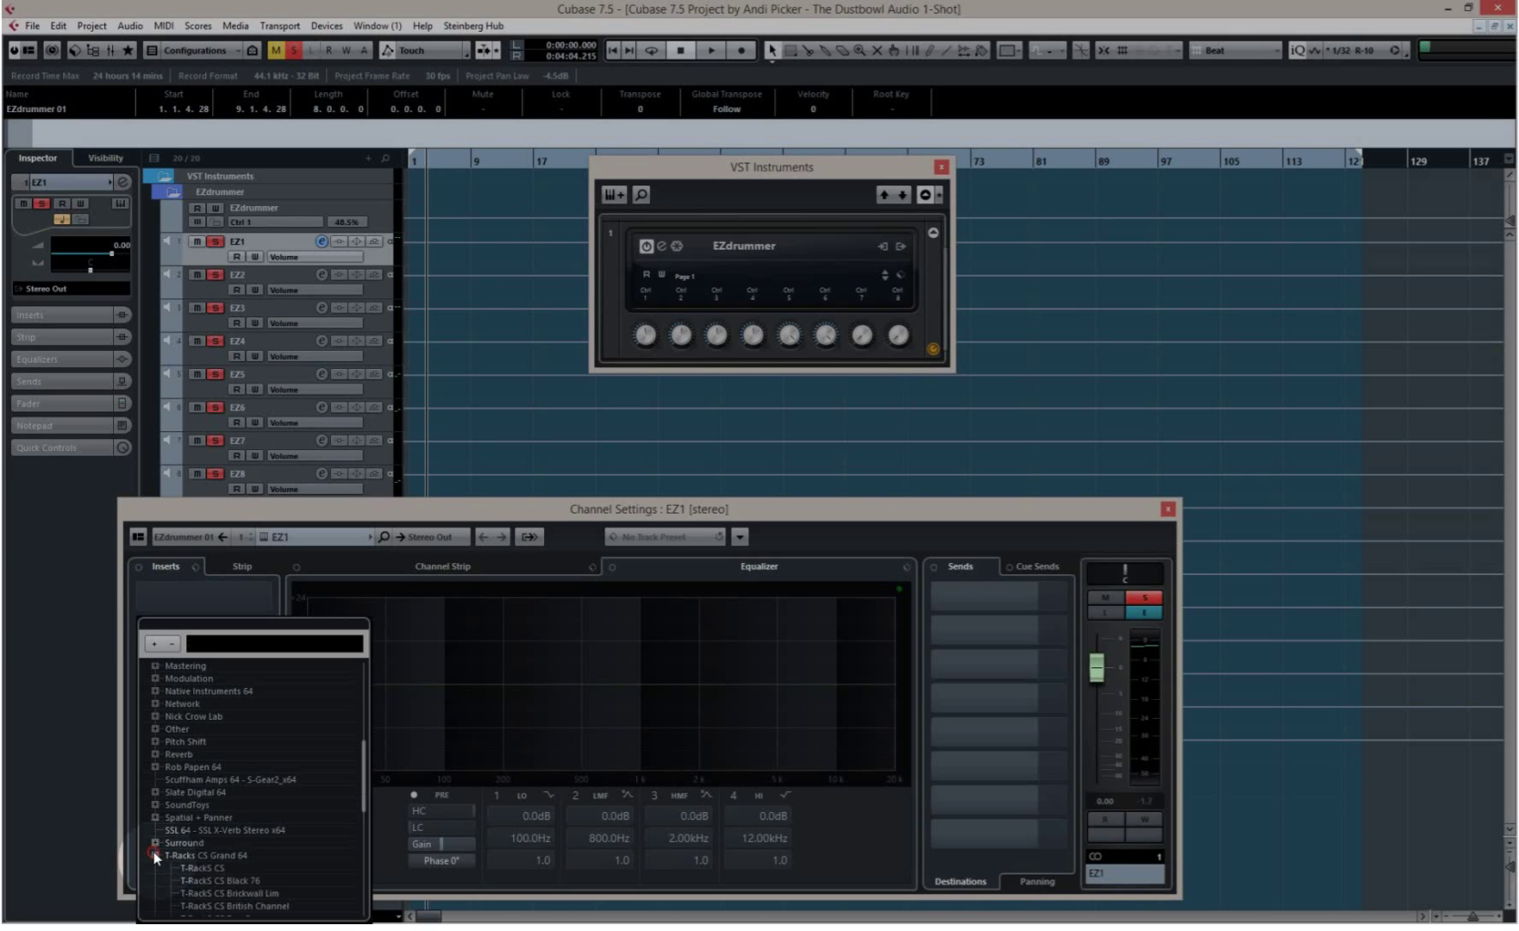
click(222, 880)
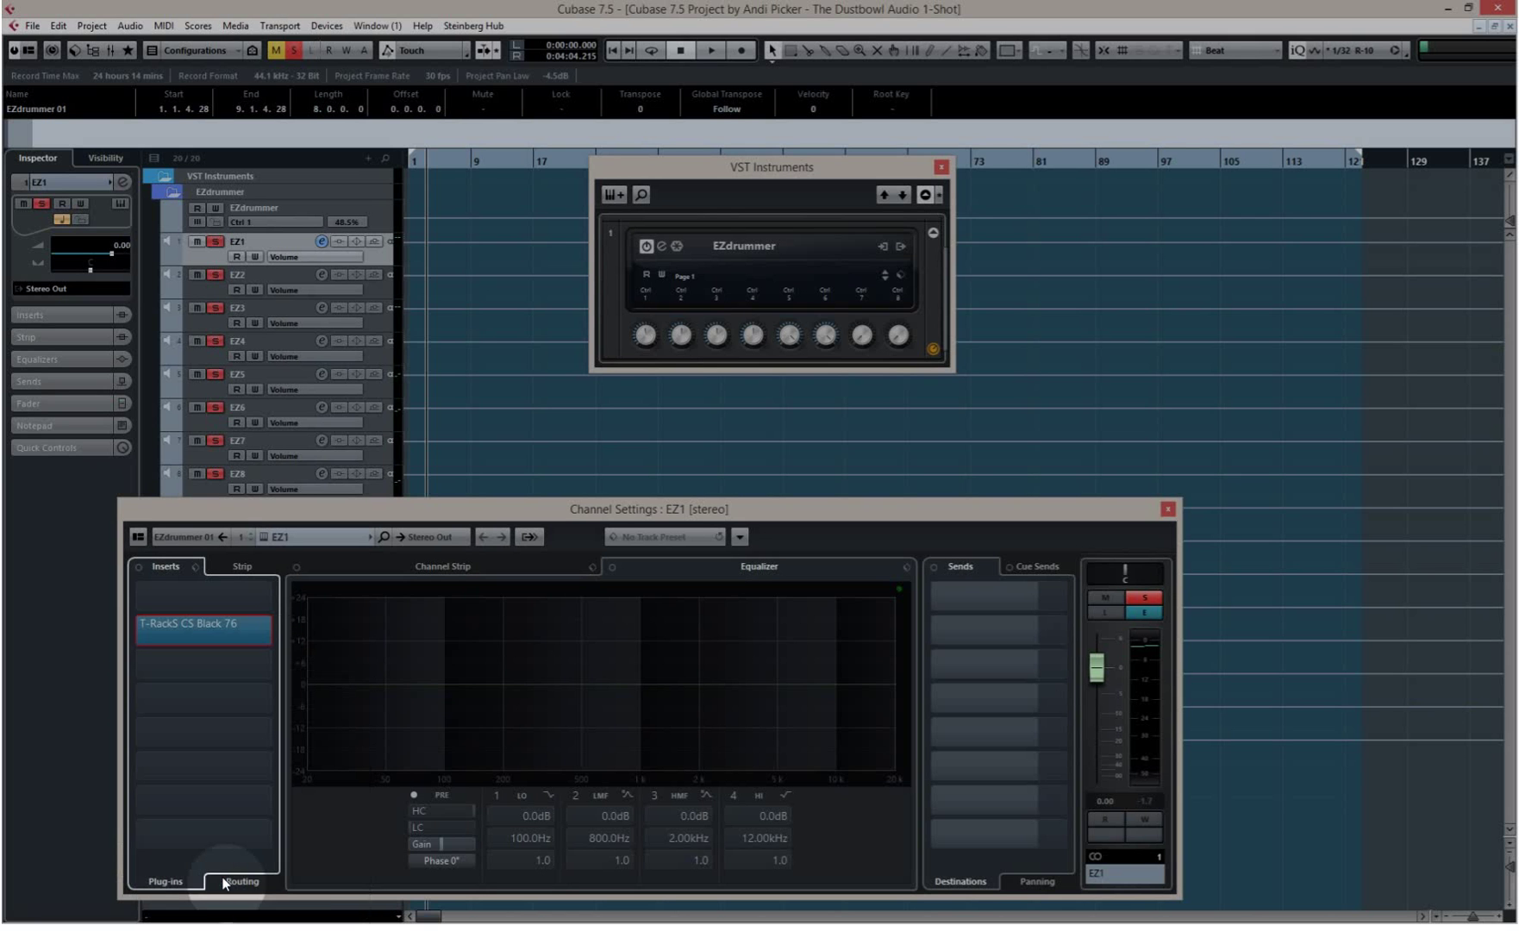
- View the Black 76 plug-in's controls, and close the plug-in, channel settings and VST Instruments windows
click(218, 625)
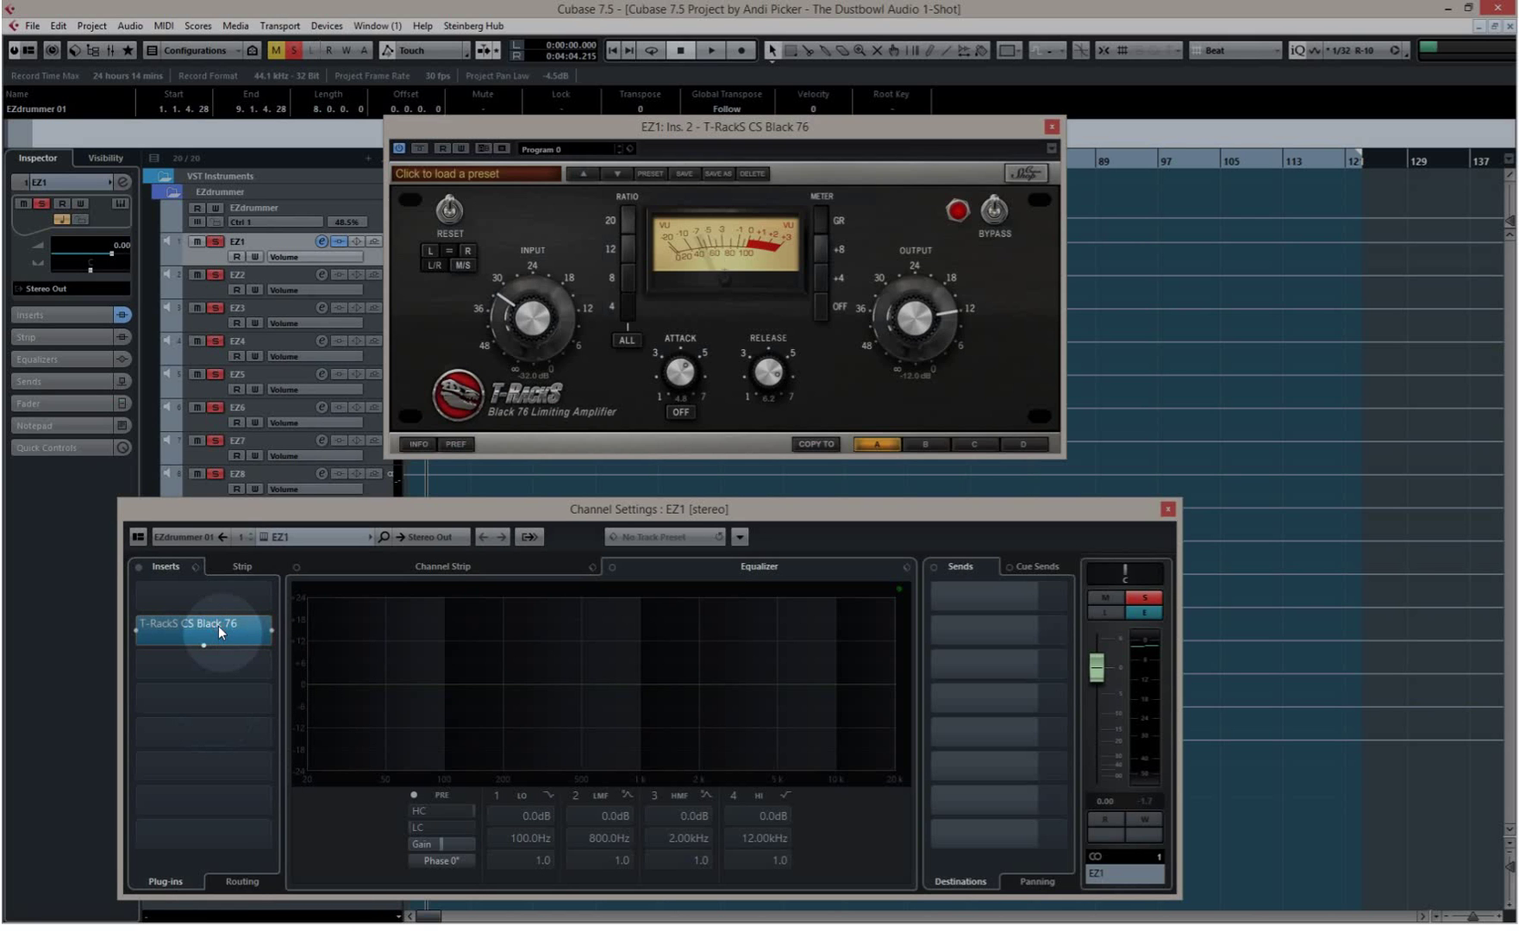
click(1168, 510)
click(1057, 128)
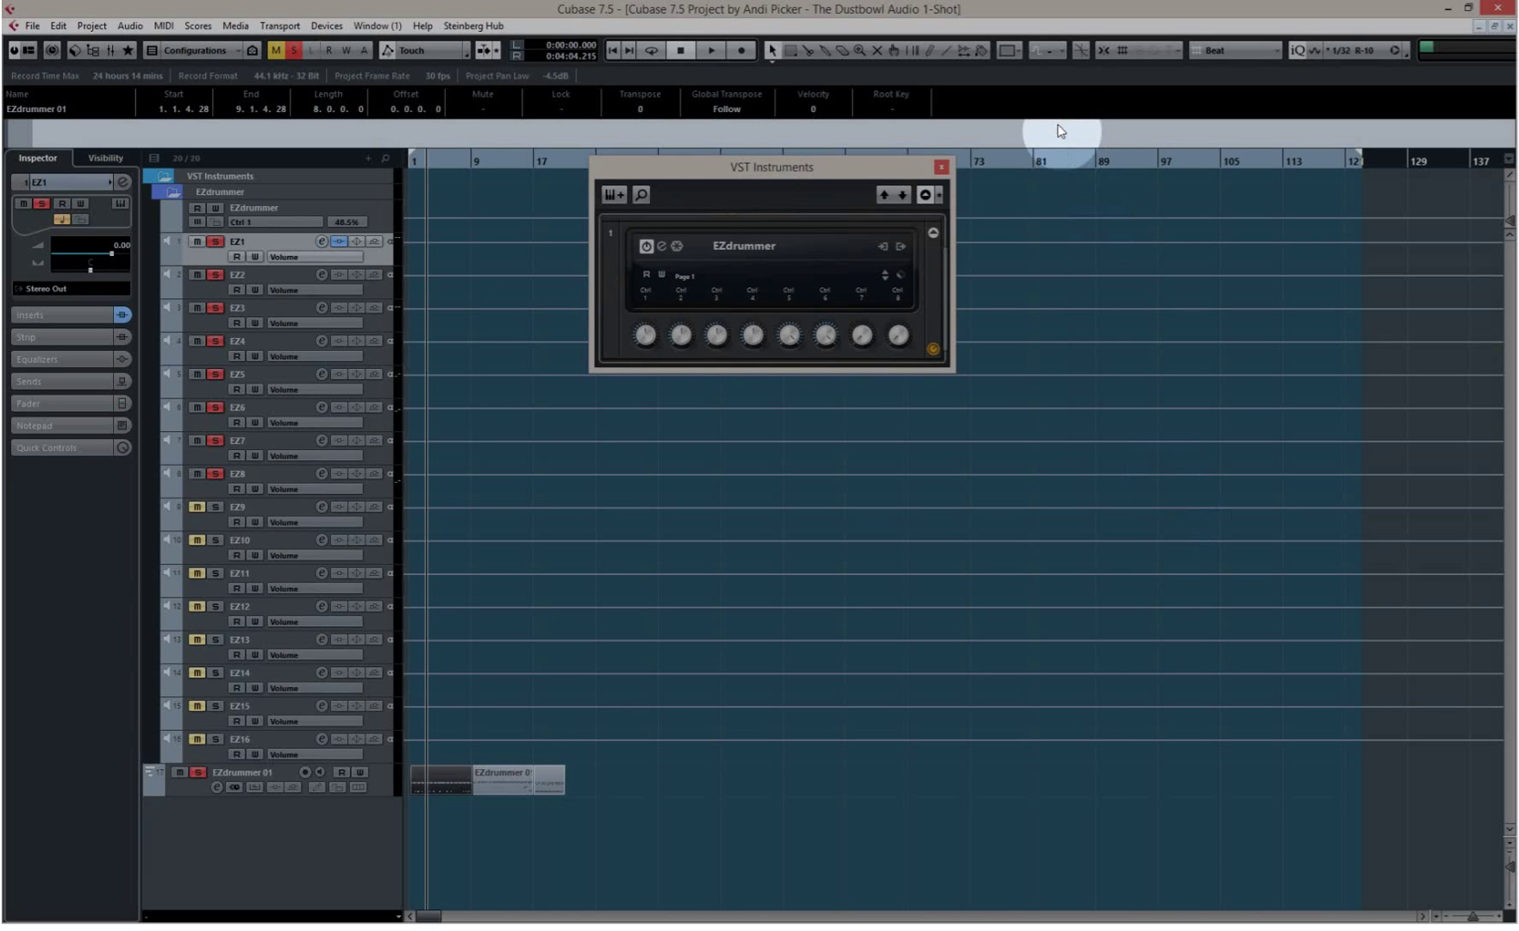
click(944, 165)
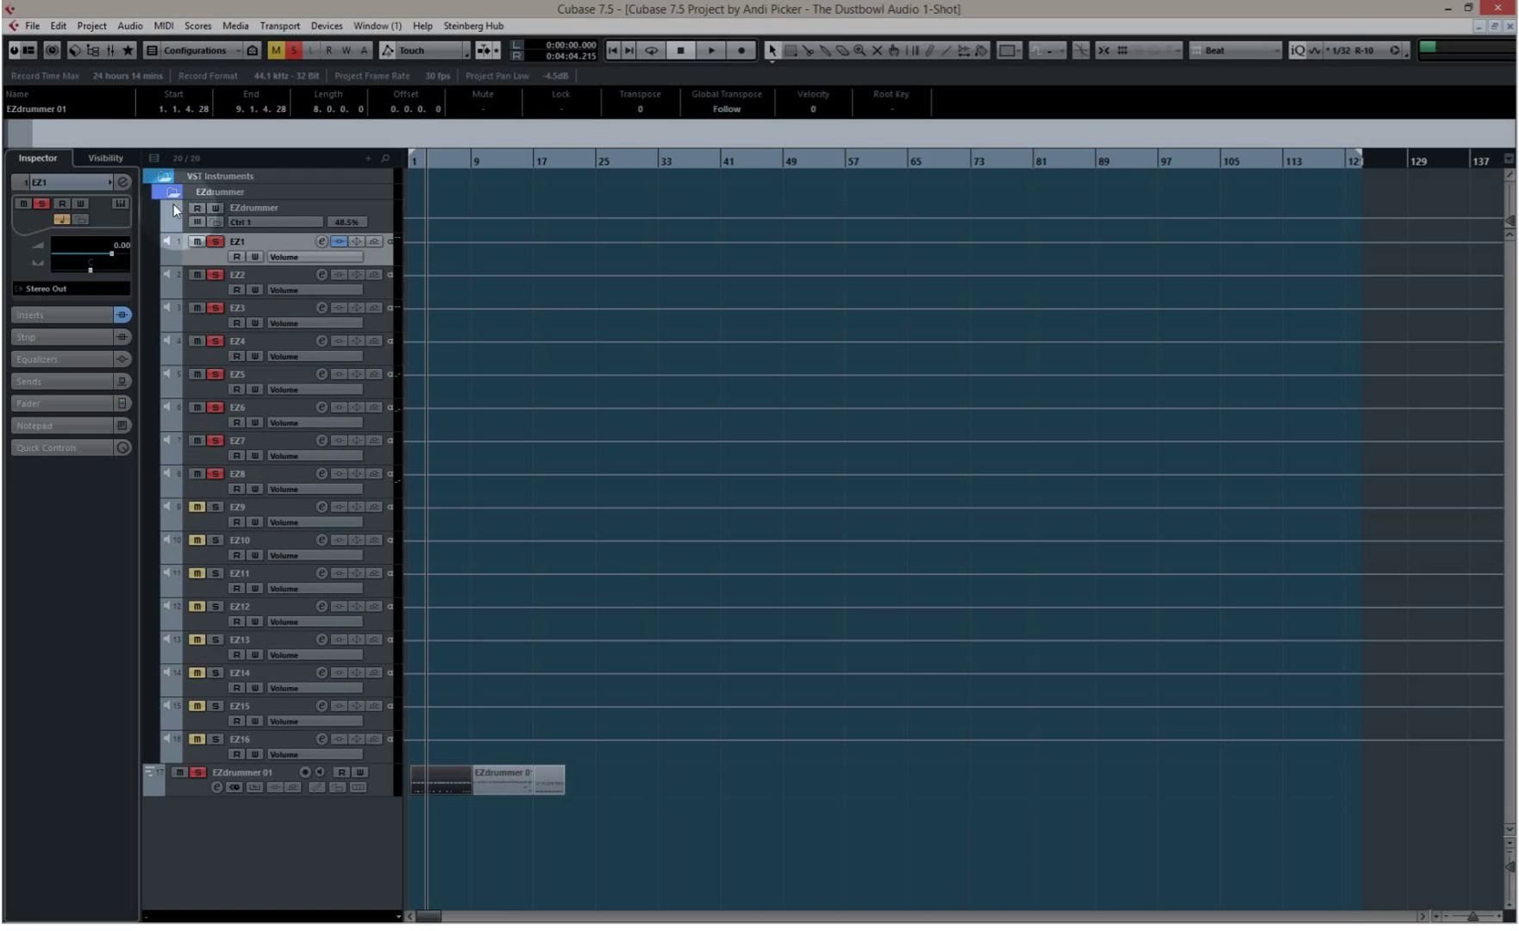
click(102, 293)
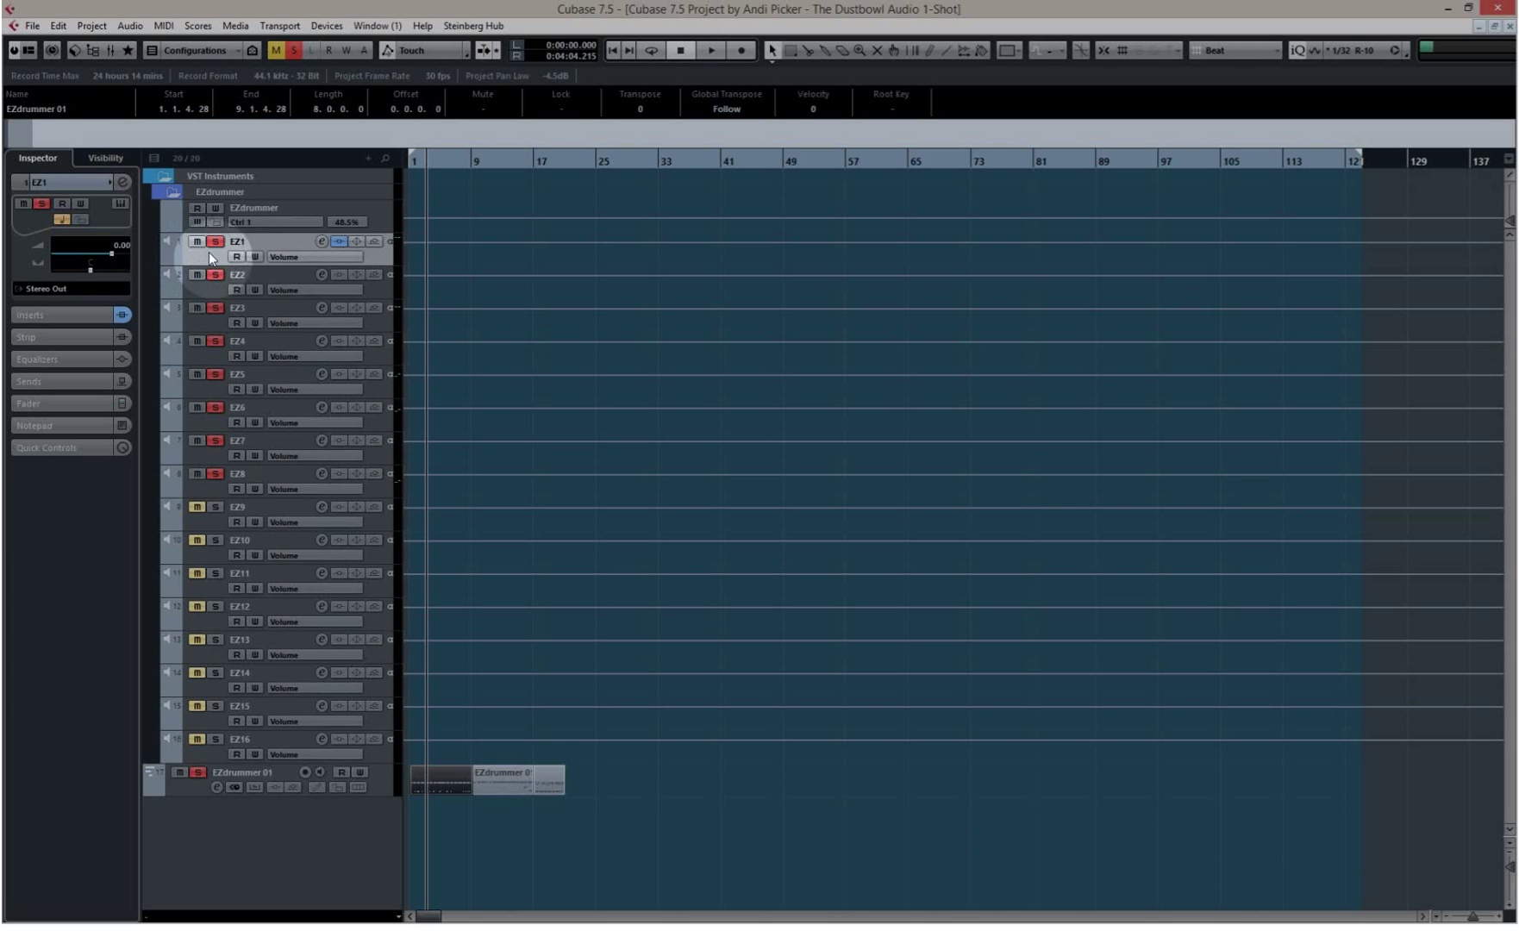
- Open the EZdrummer editor from the EZdrummer 01 track and set its mixer's output routing to Multichannel
click(197, 785)
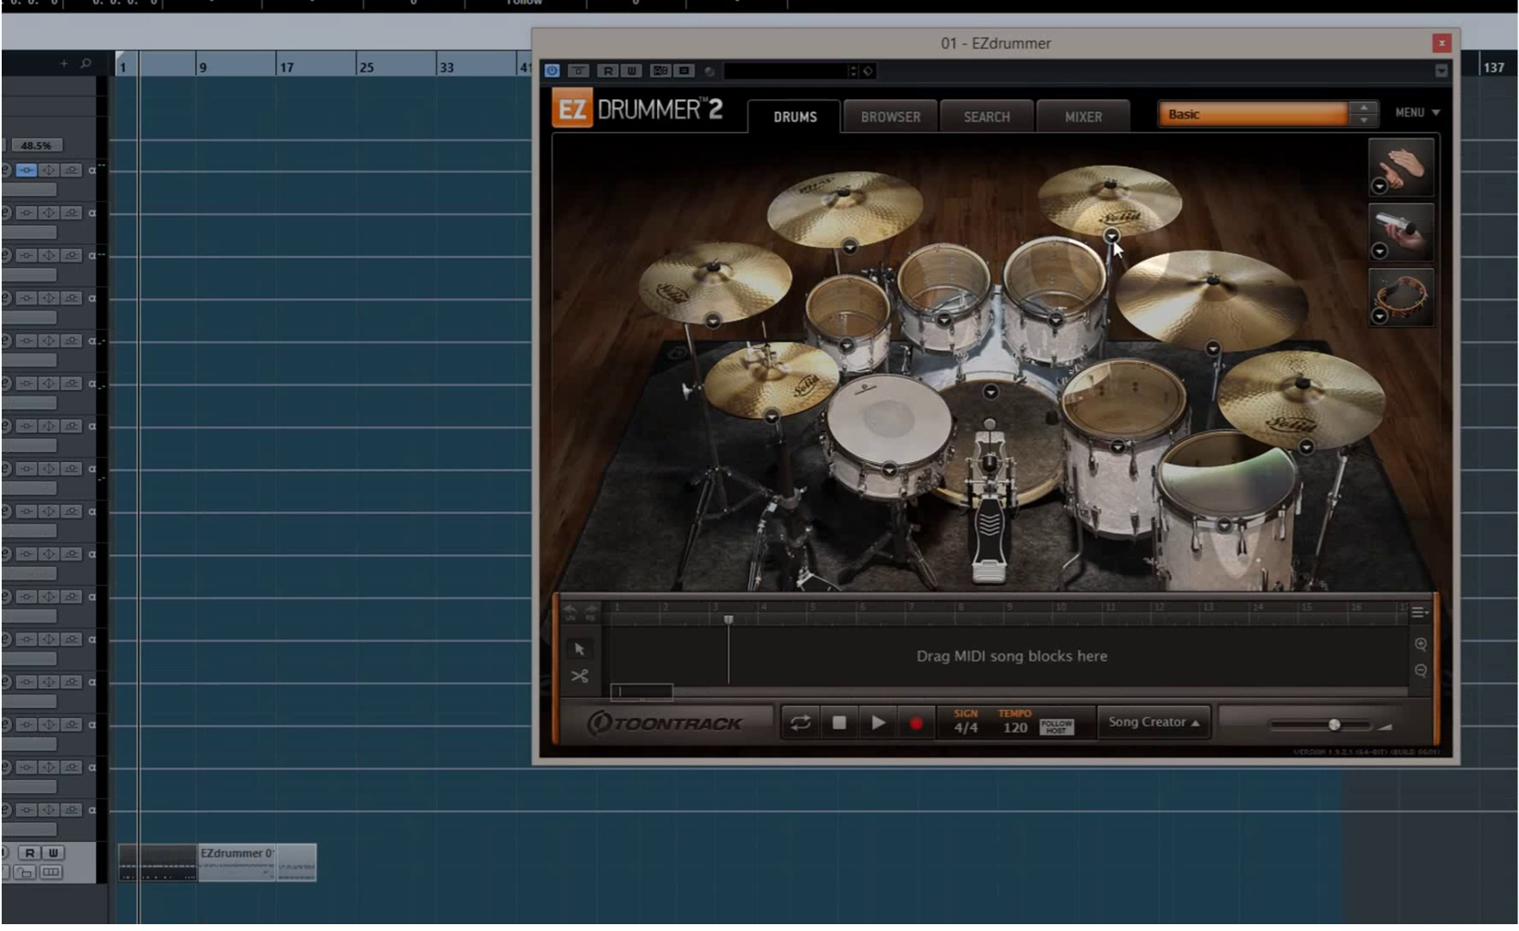
click(1083, 121)
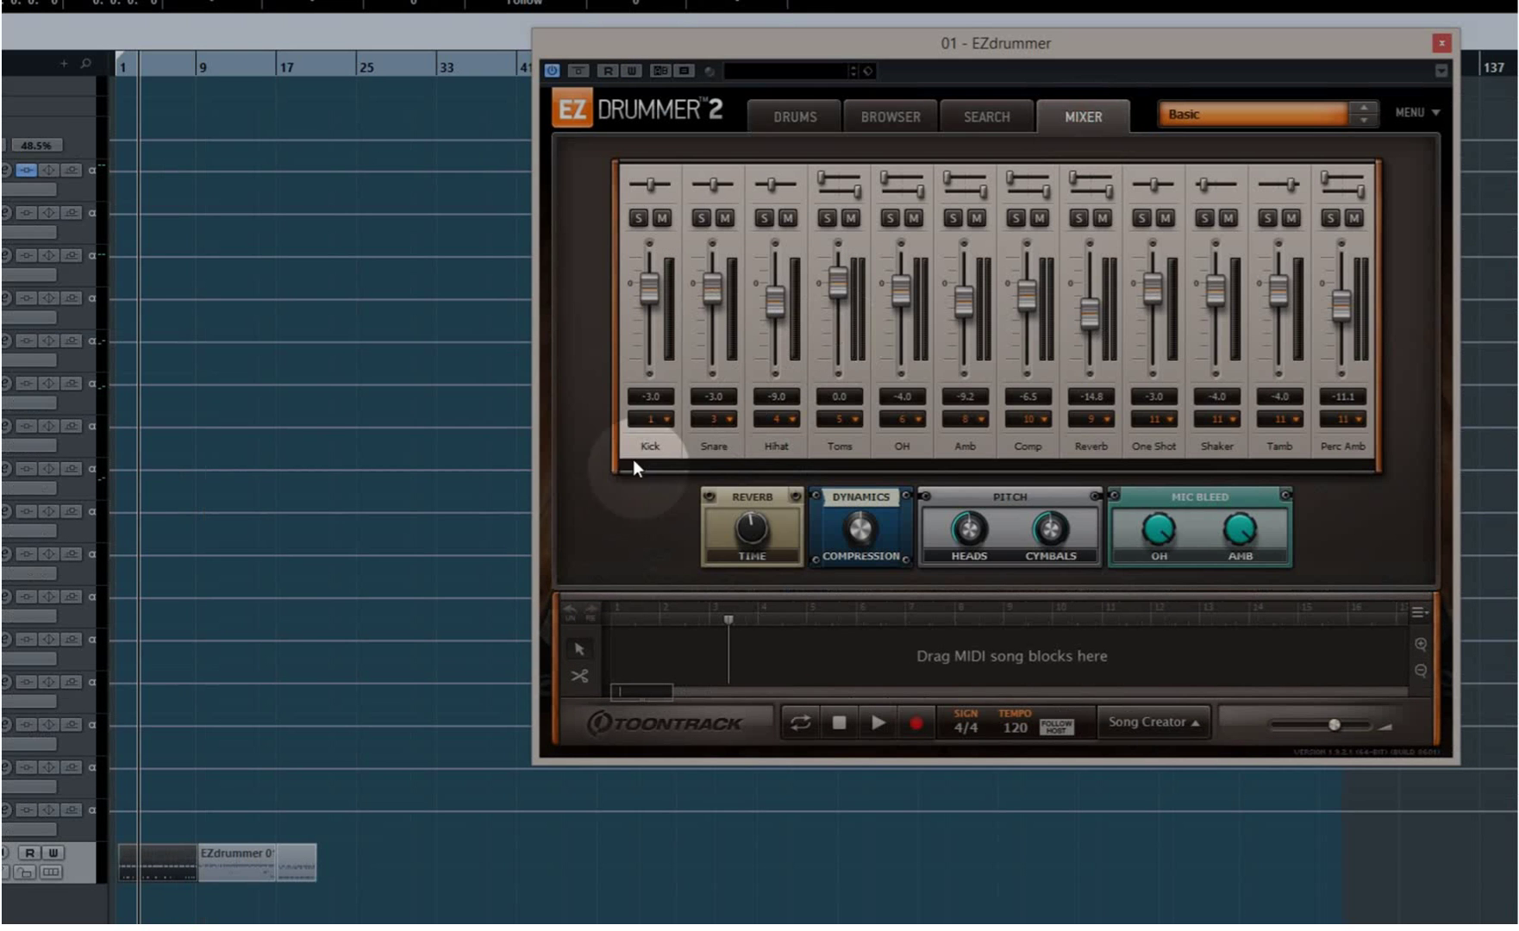
click(669, 418)
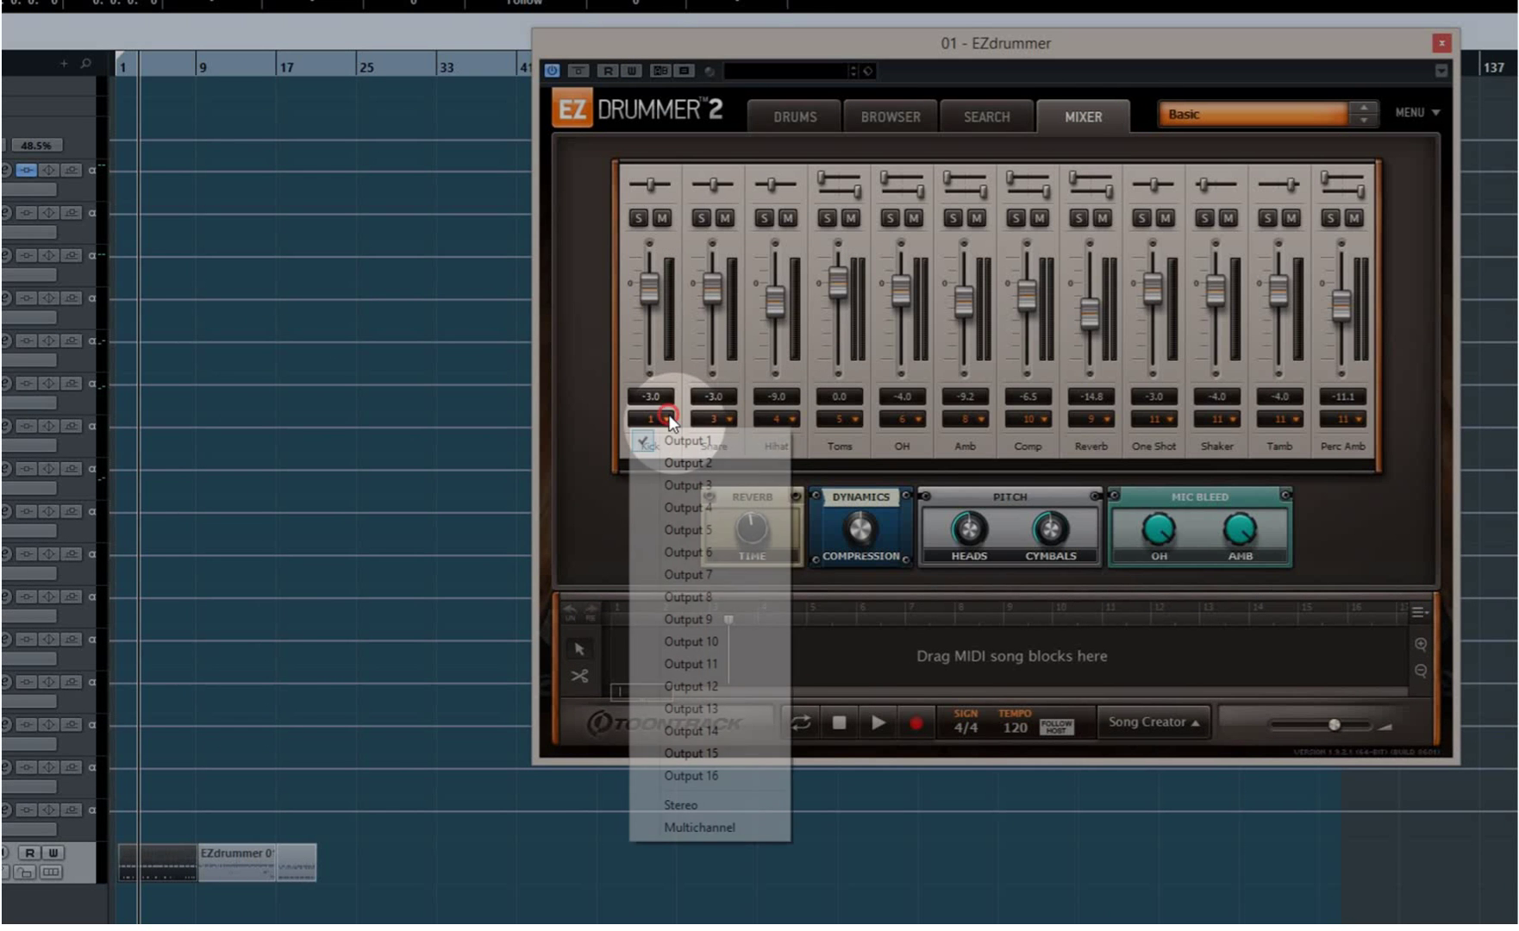
click(697, 830)
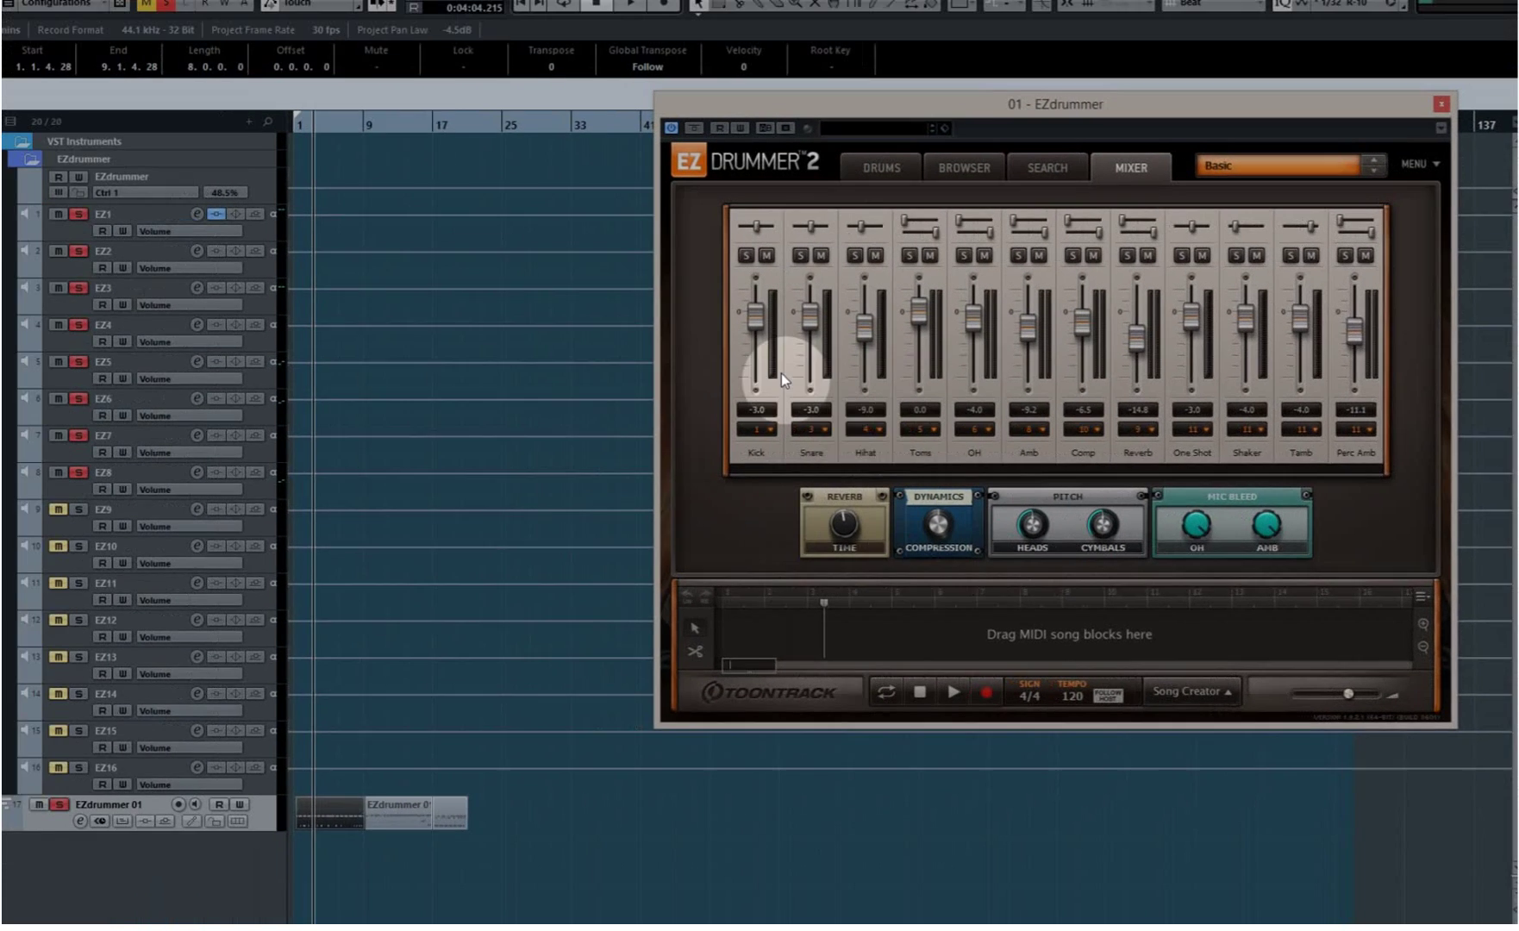
click(354, 281)
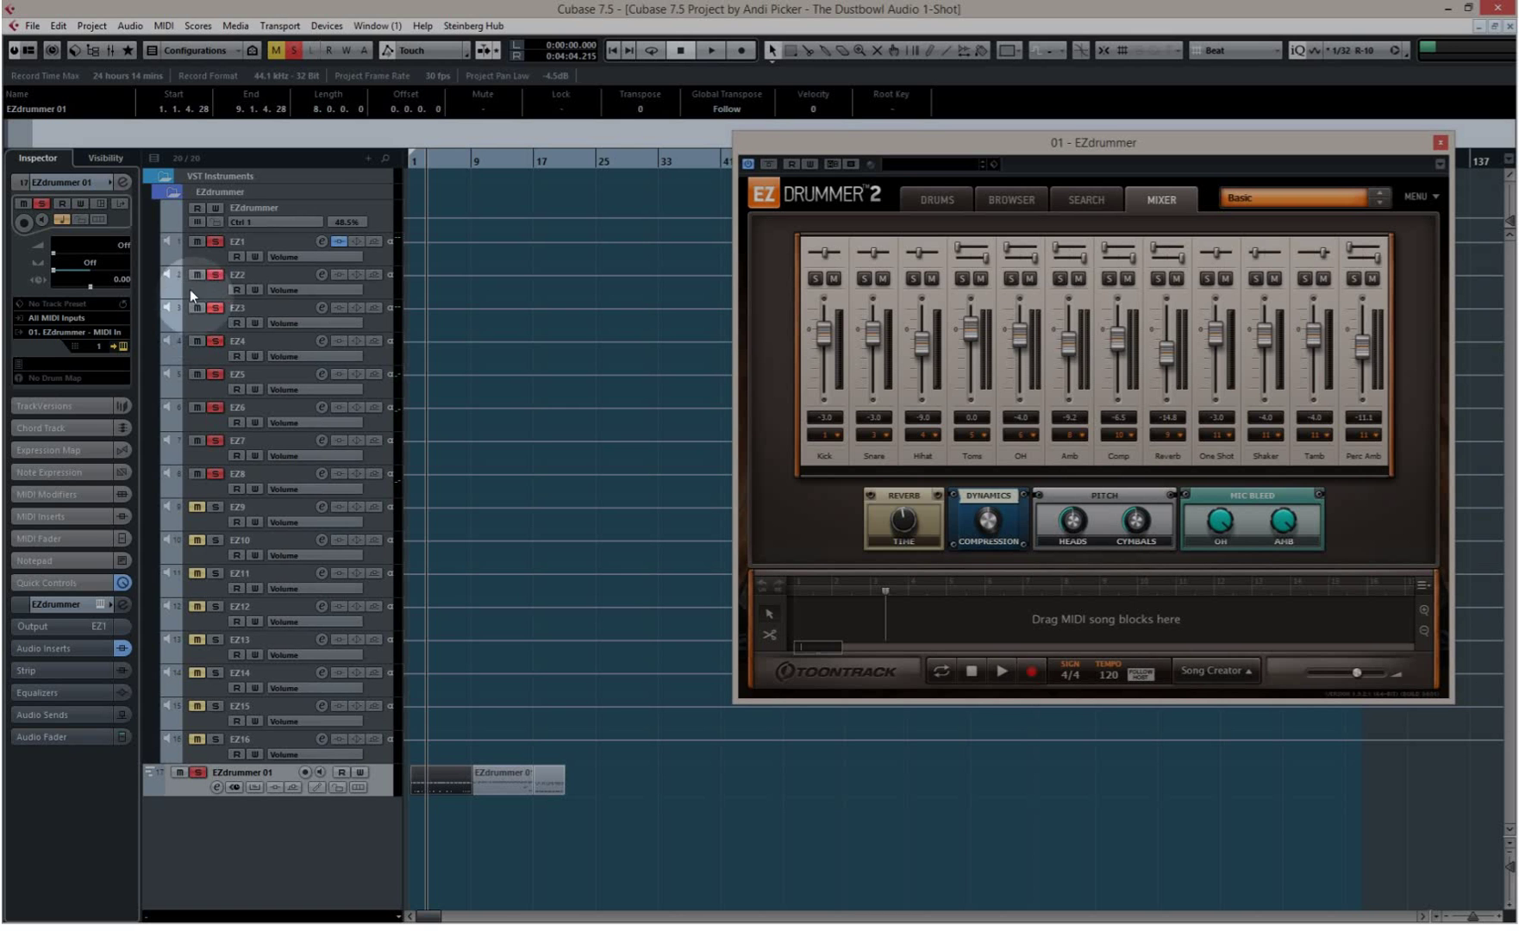
- Open the VST Instruments rack and show the list of outputs that can be activated for EZdrummer
click(326, 26)
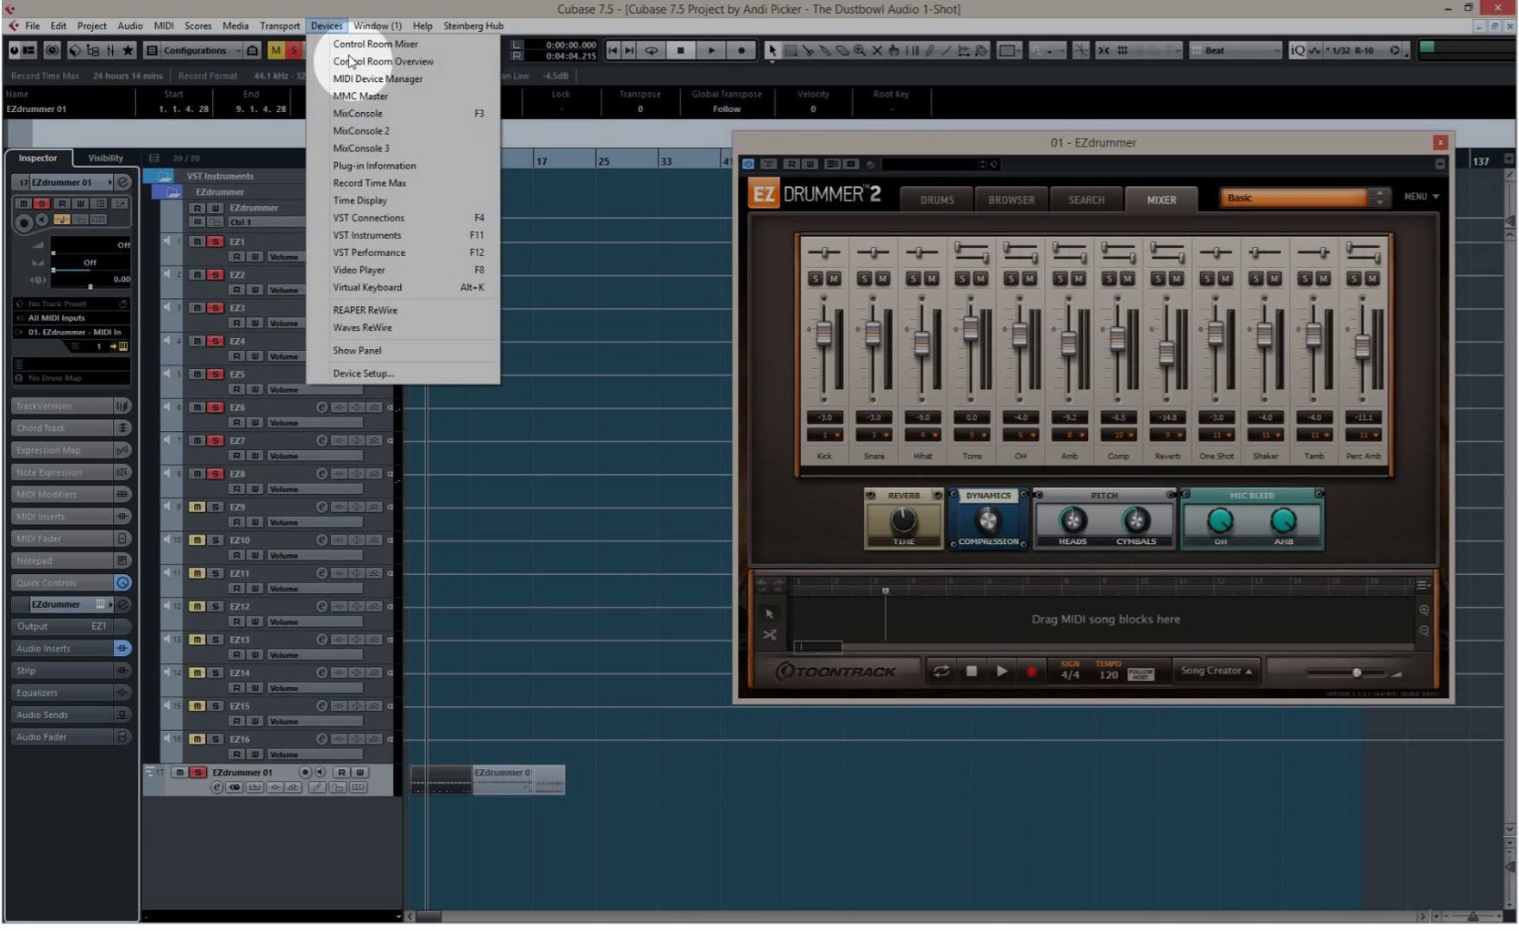
click(379, 239)
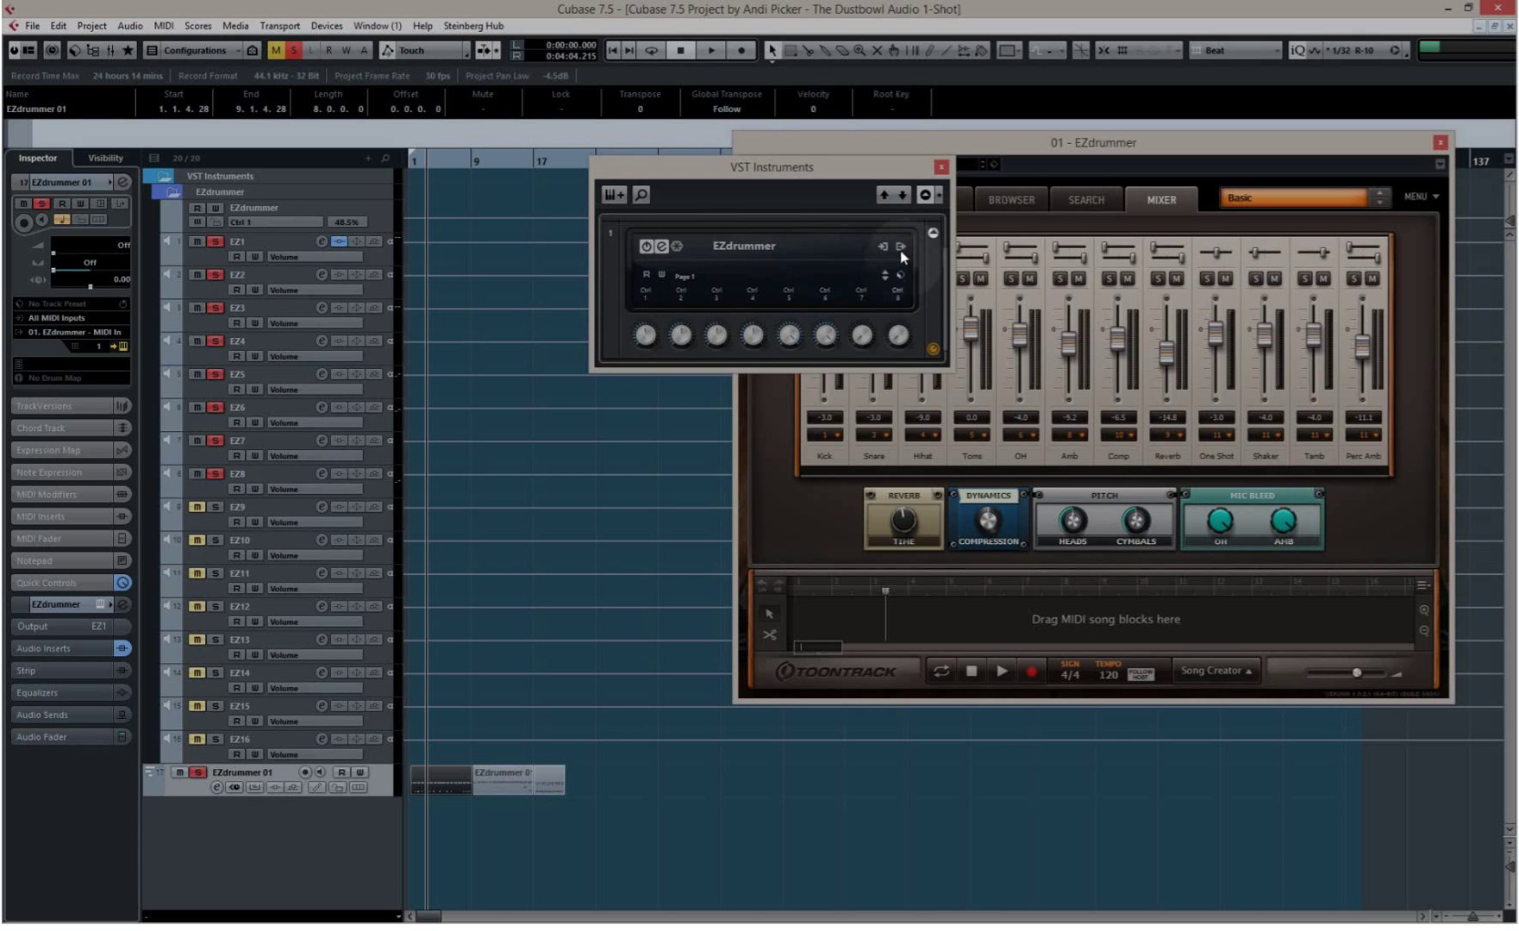
click(901, 250)
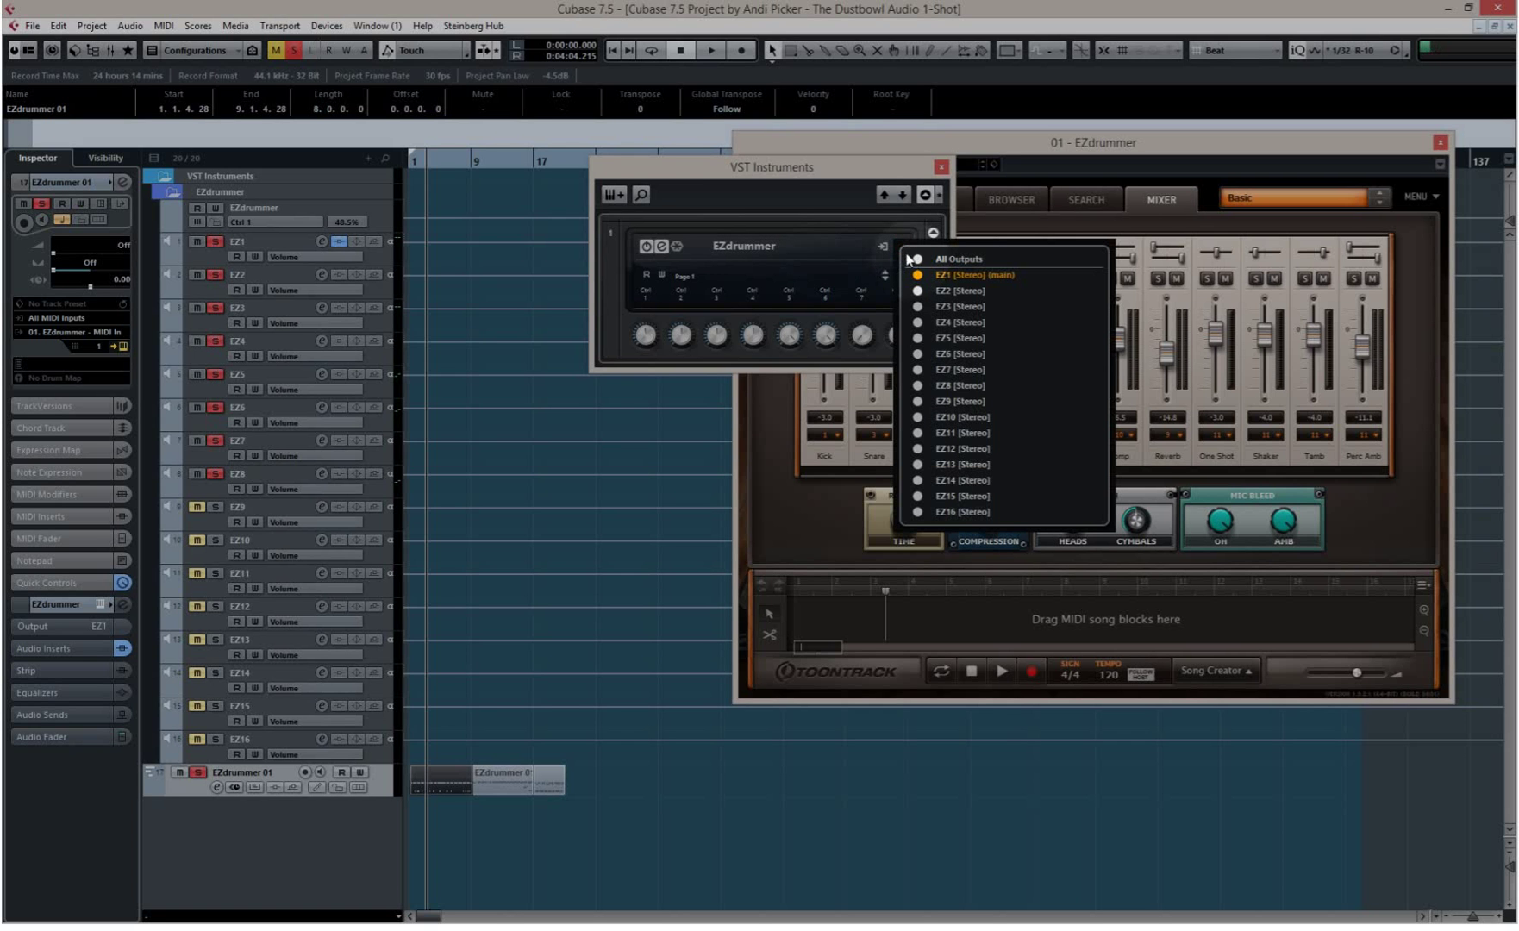